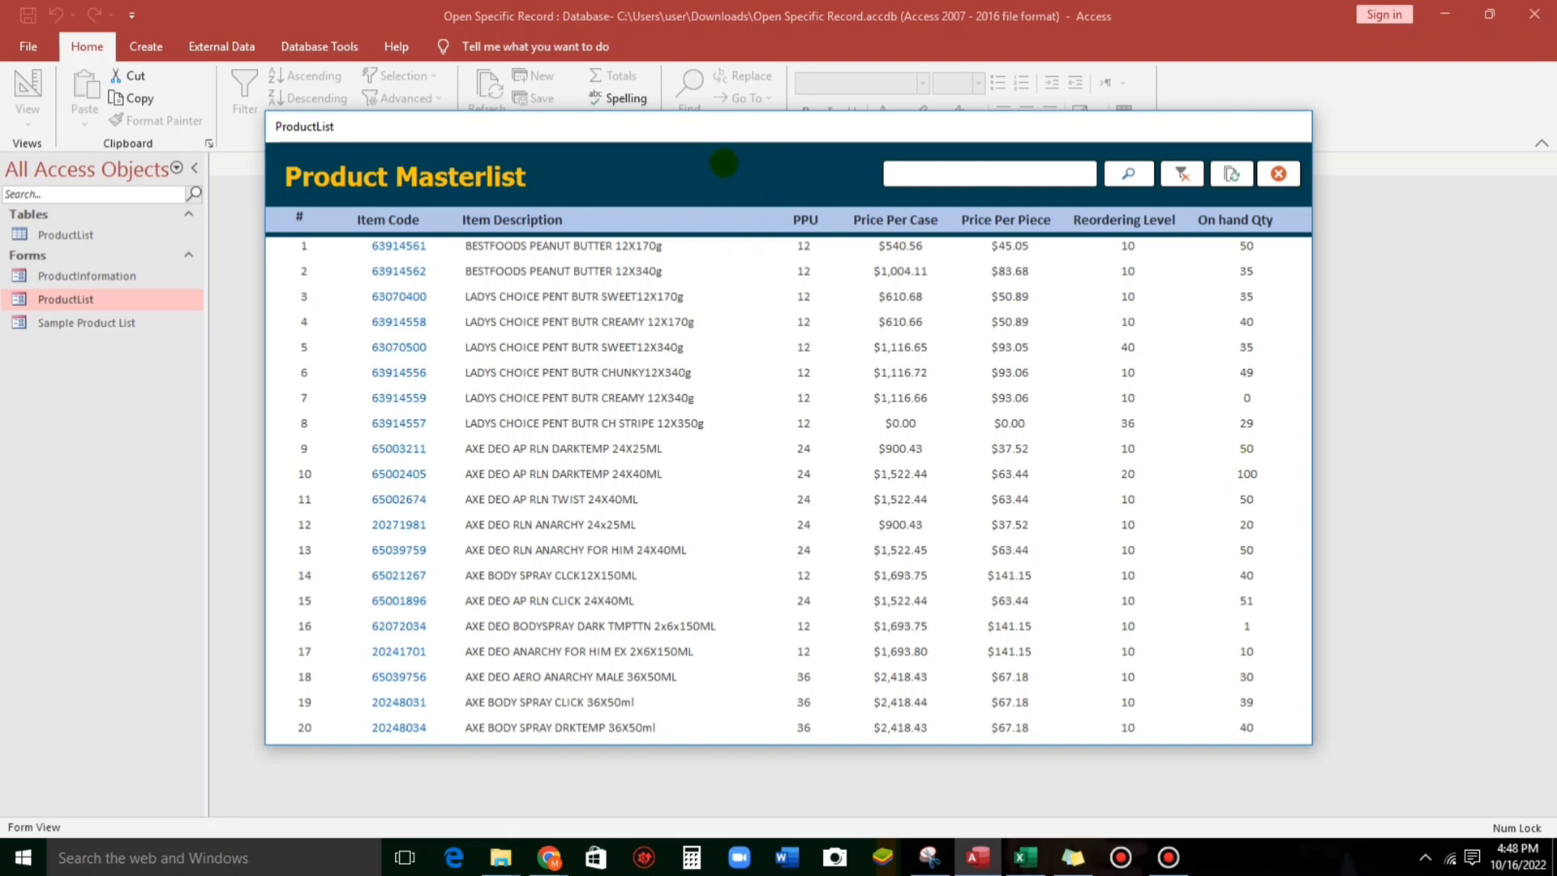
# - Open the ProductList form in Design View and open conditional formatting for OnHandQty
pyautogui.rightClick(724, 163)
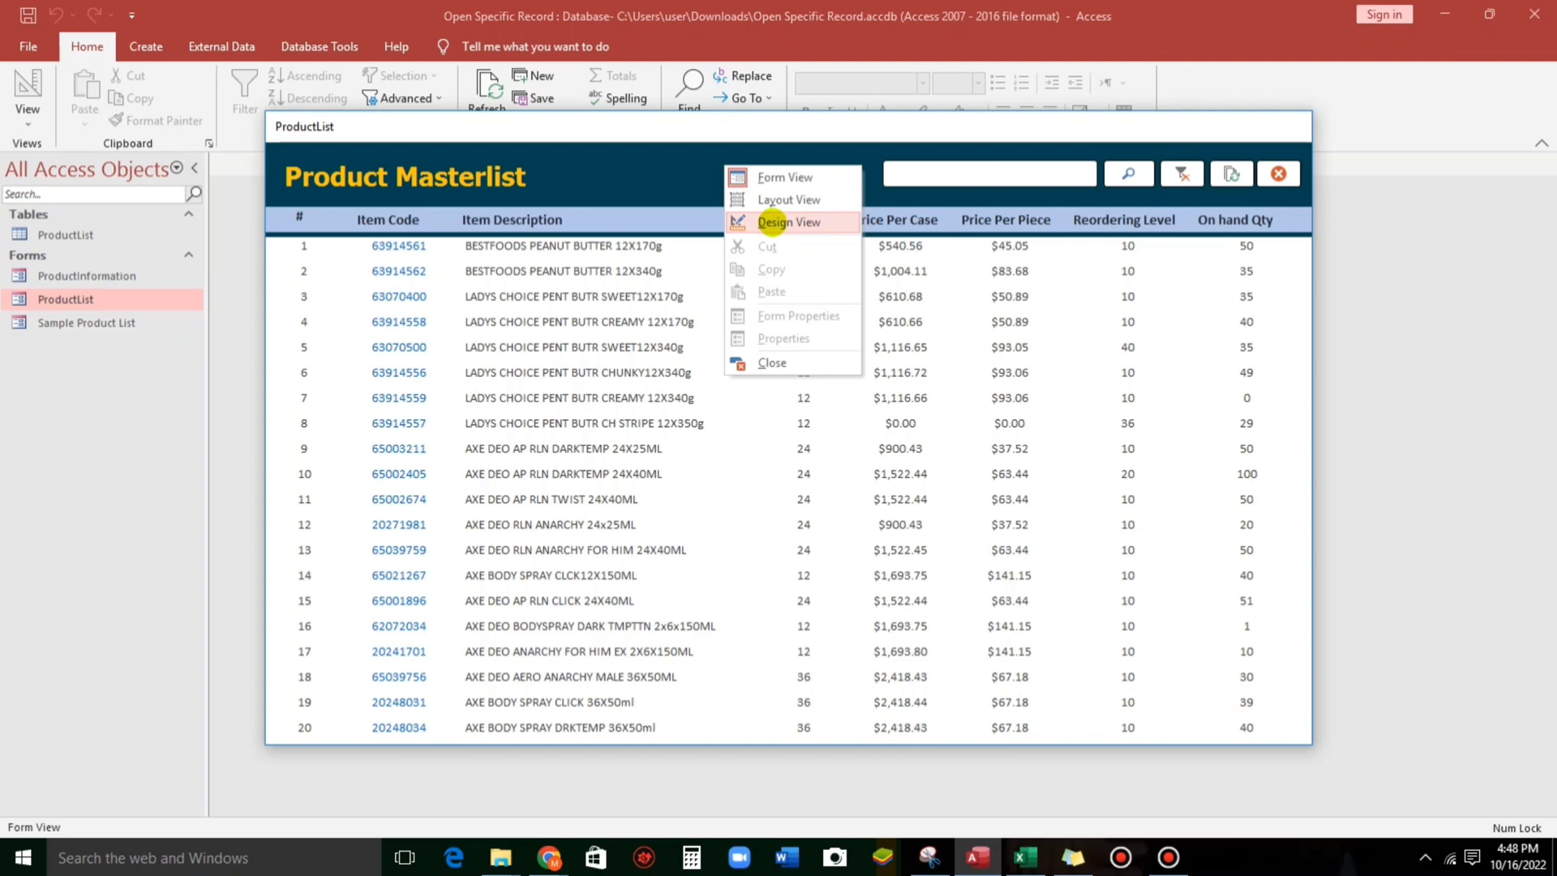
pyautogui.click(772, 221)
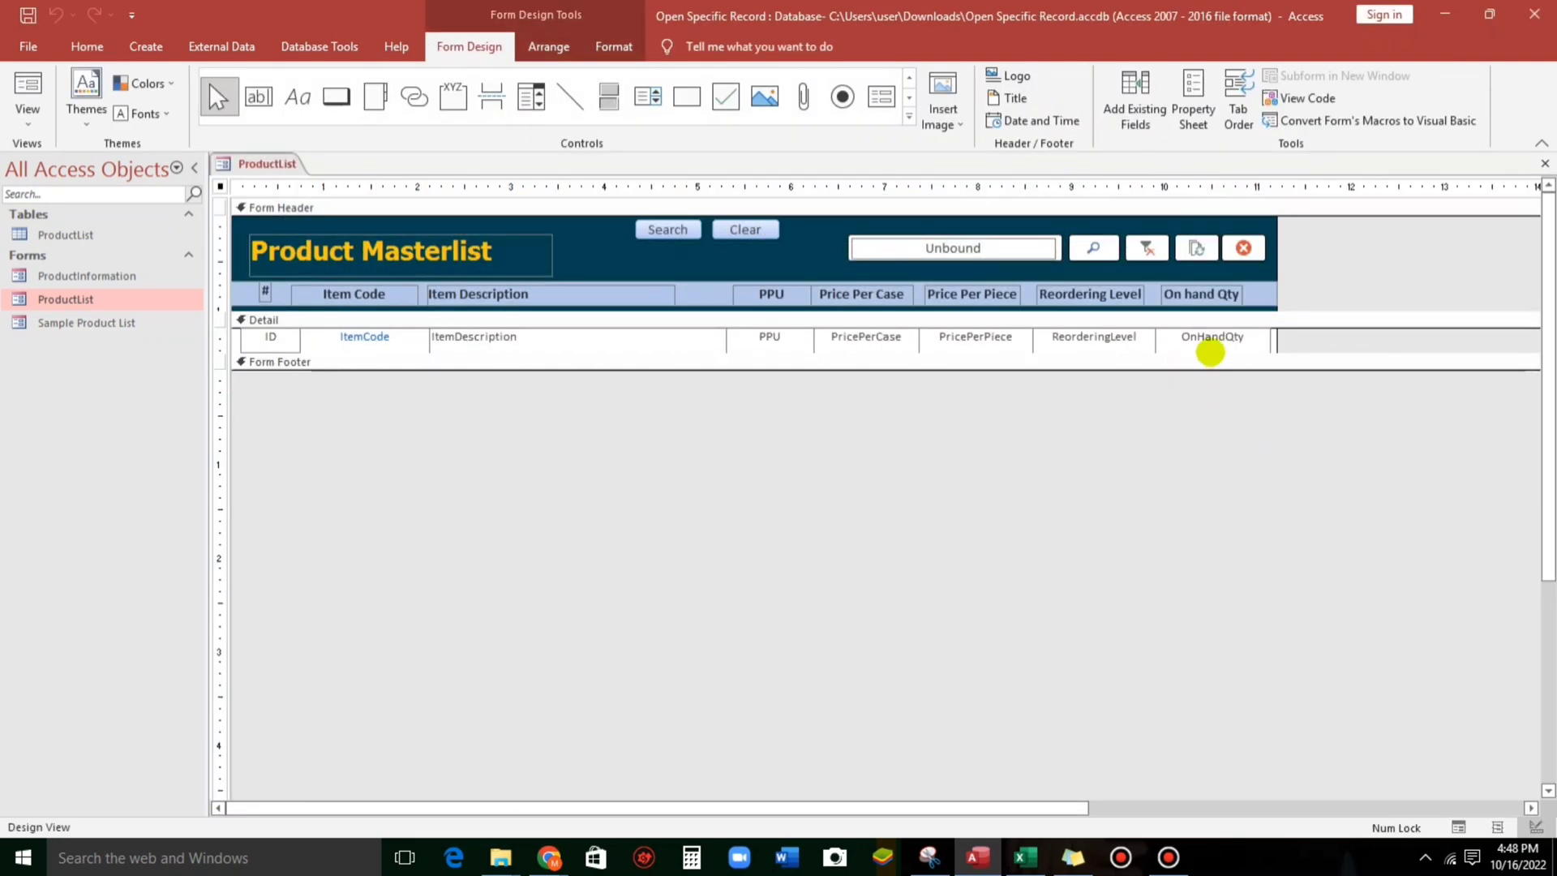
pyautogui.click(1207, 344)
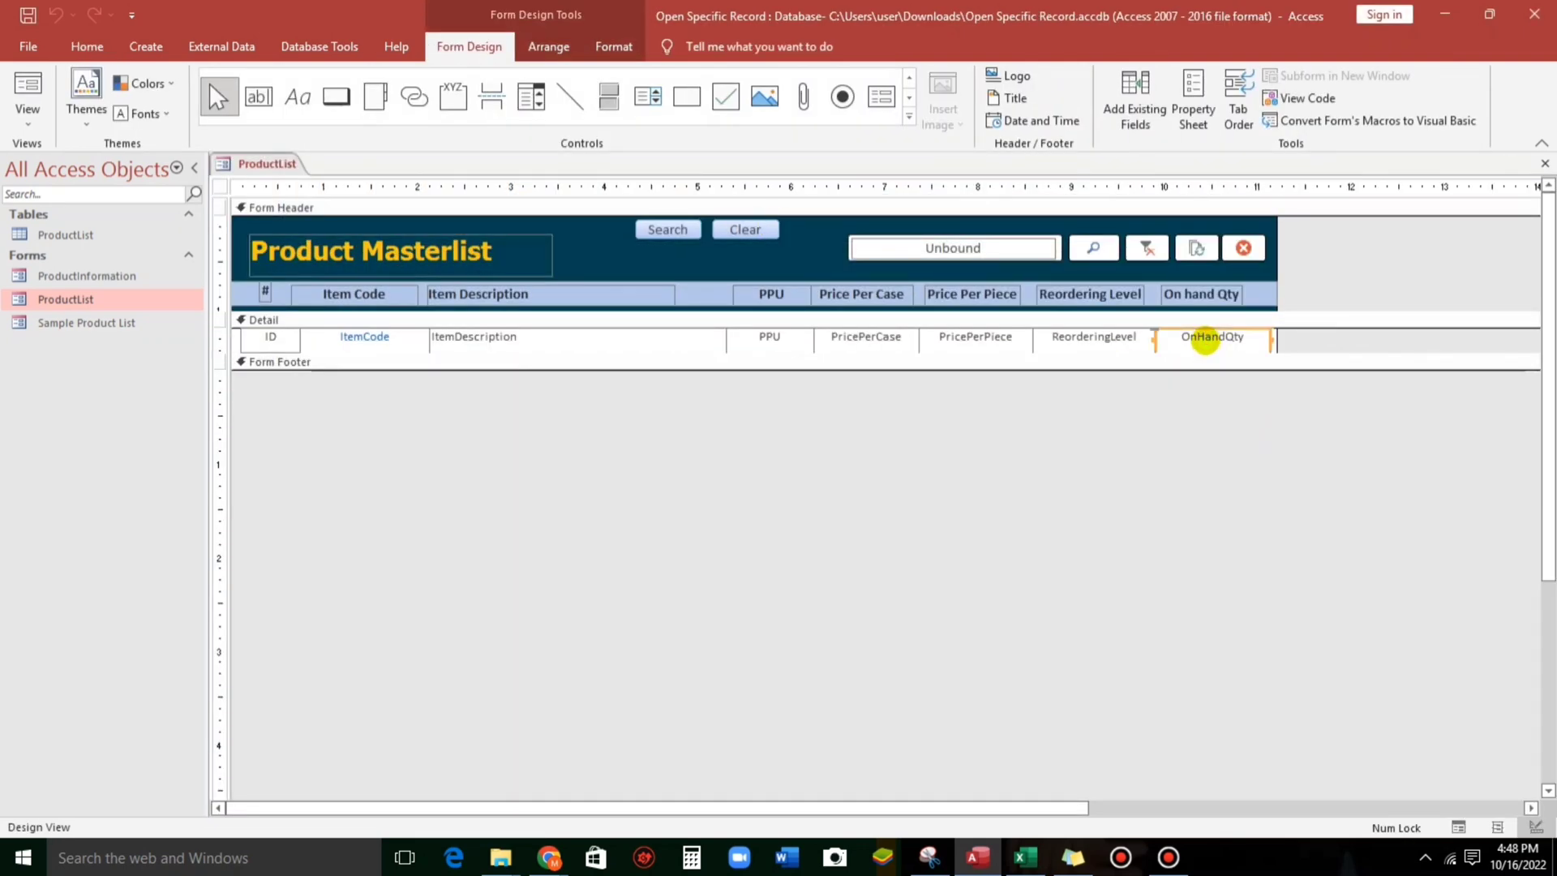
pyautogui.click(614, 47)
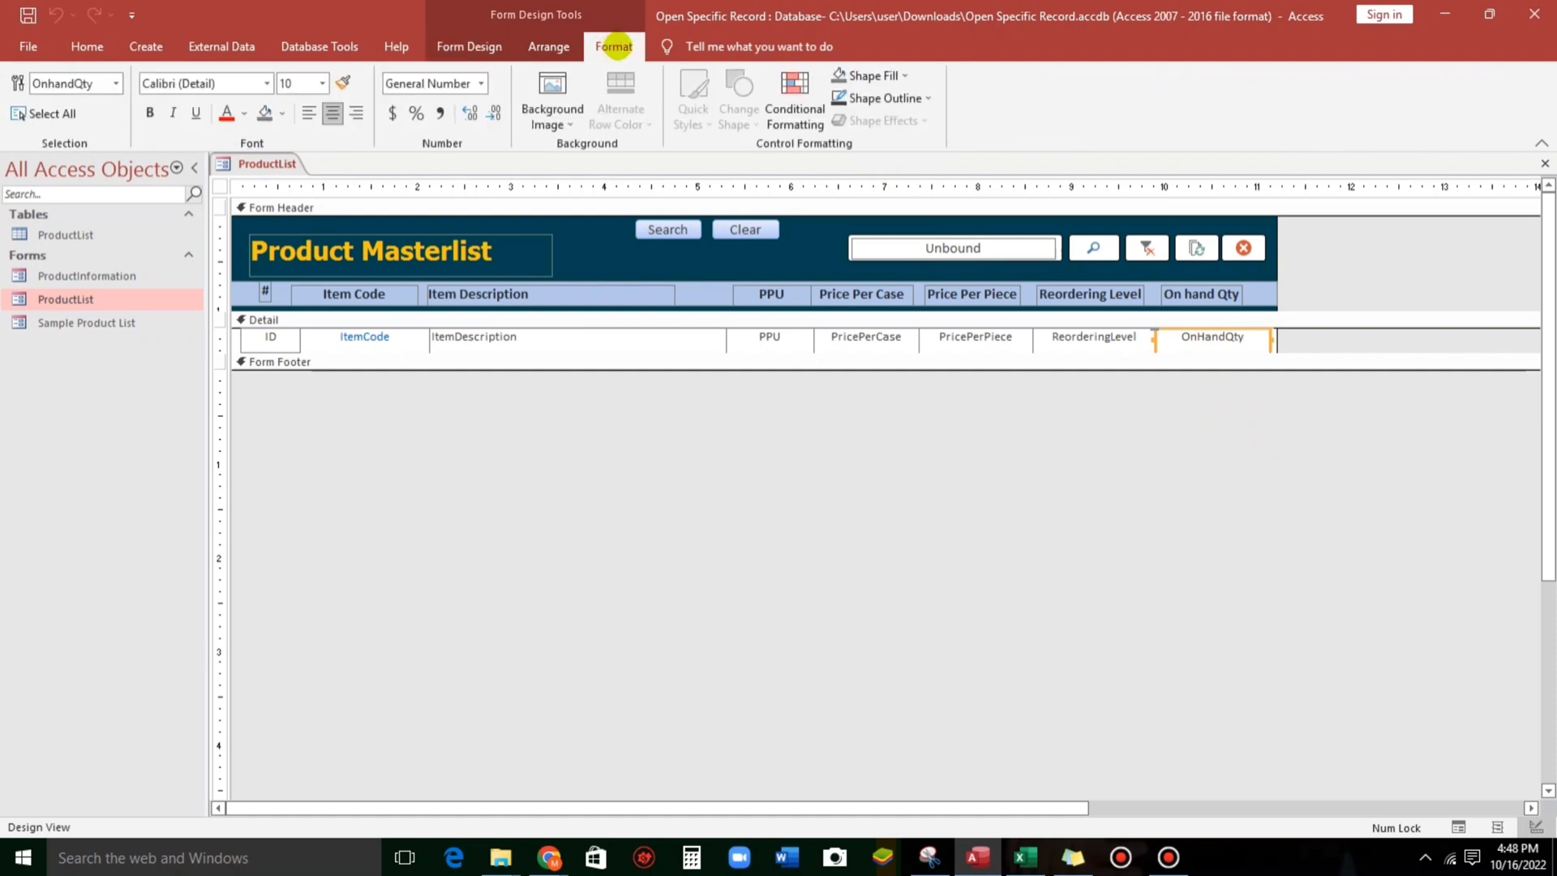
pyautogui.click(794, 96)
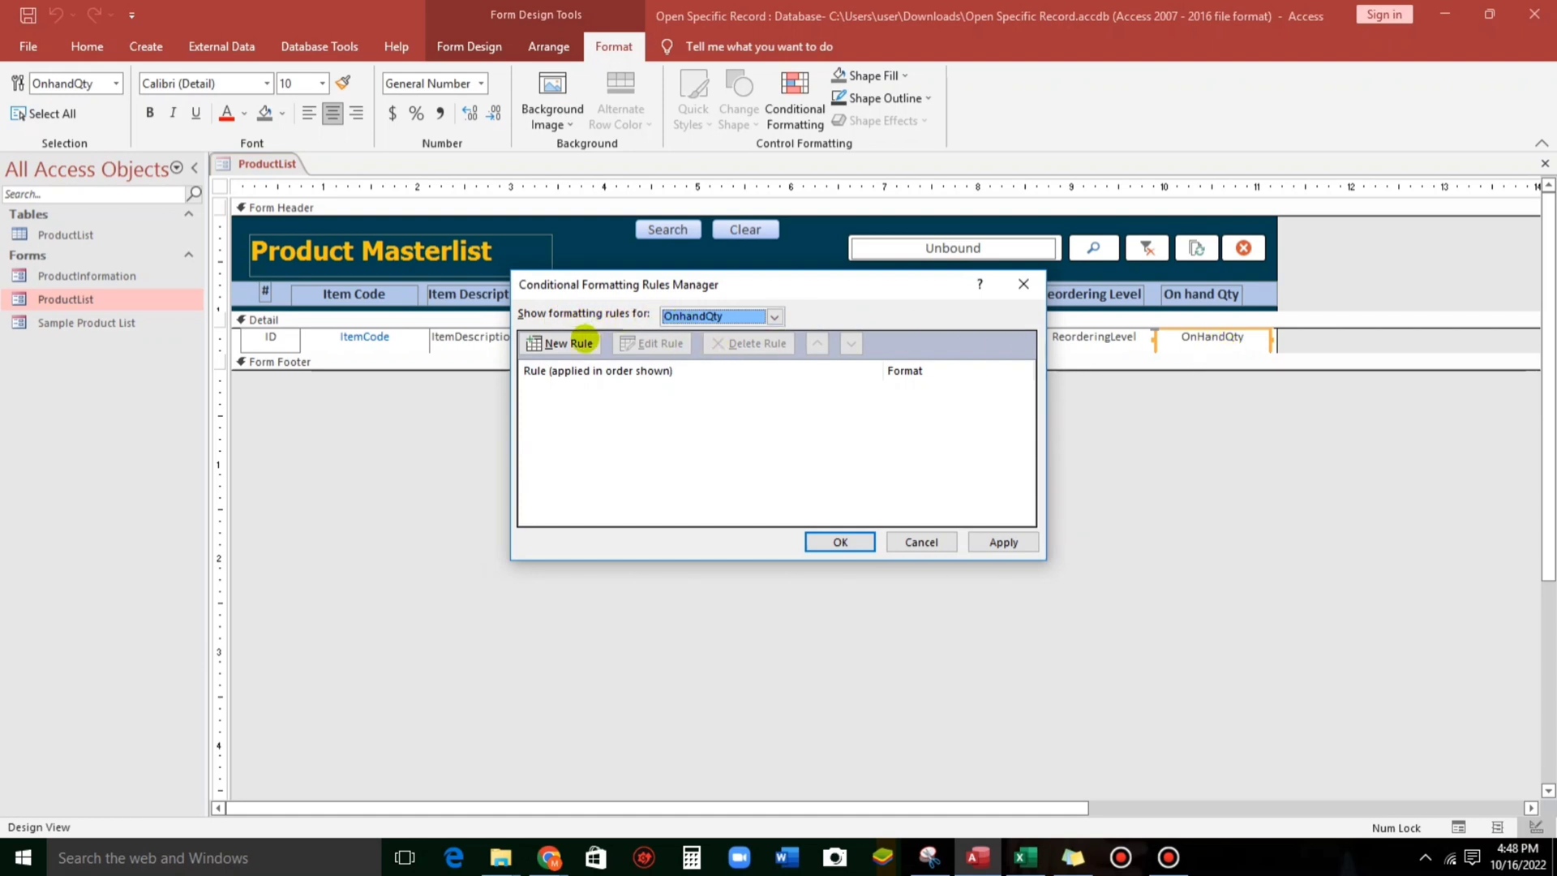
# - Add a rule for values equal to 50 with yellow fill and automatic text colour
pyautogui.click(581, 340)
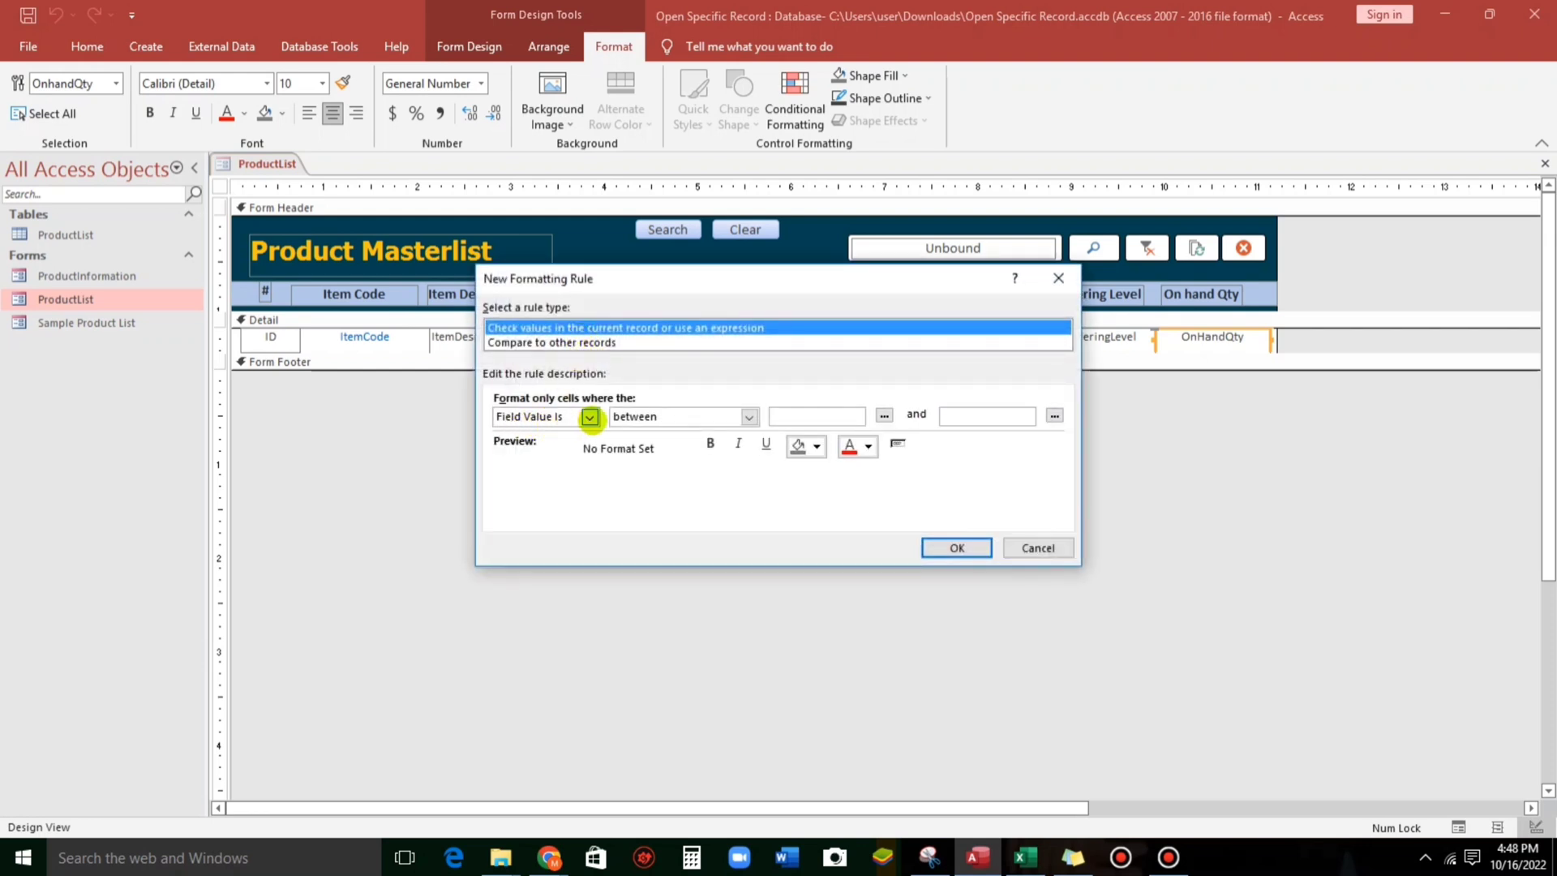
pyautogui.click(631, 416)
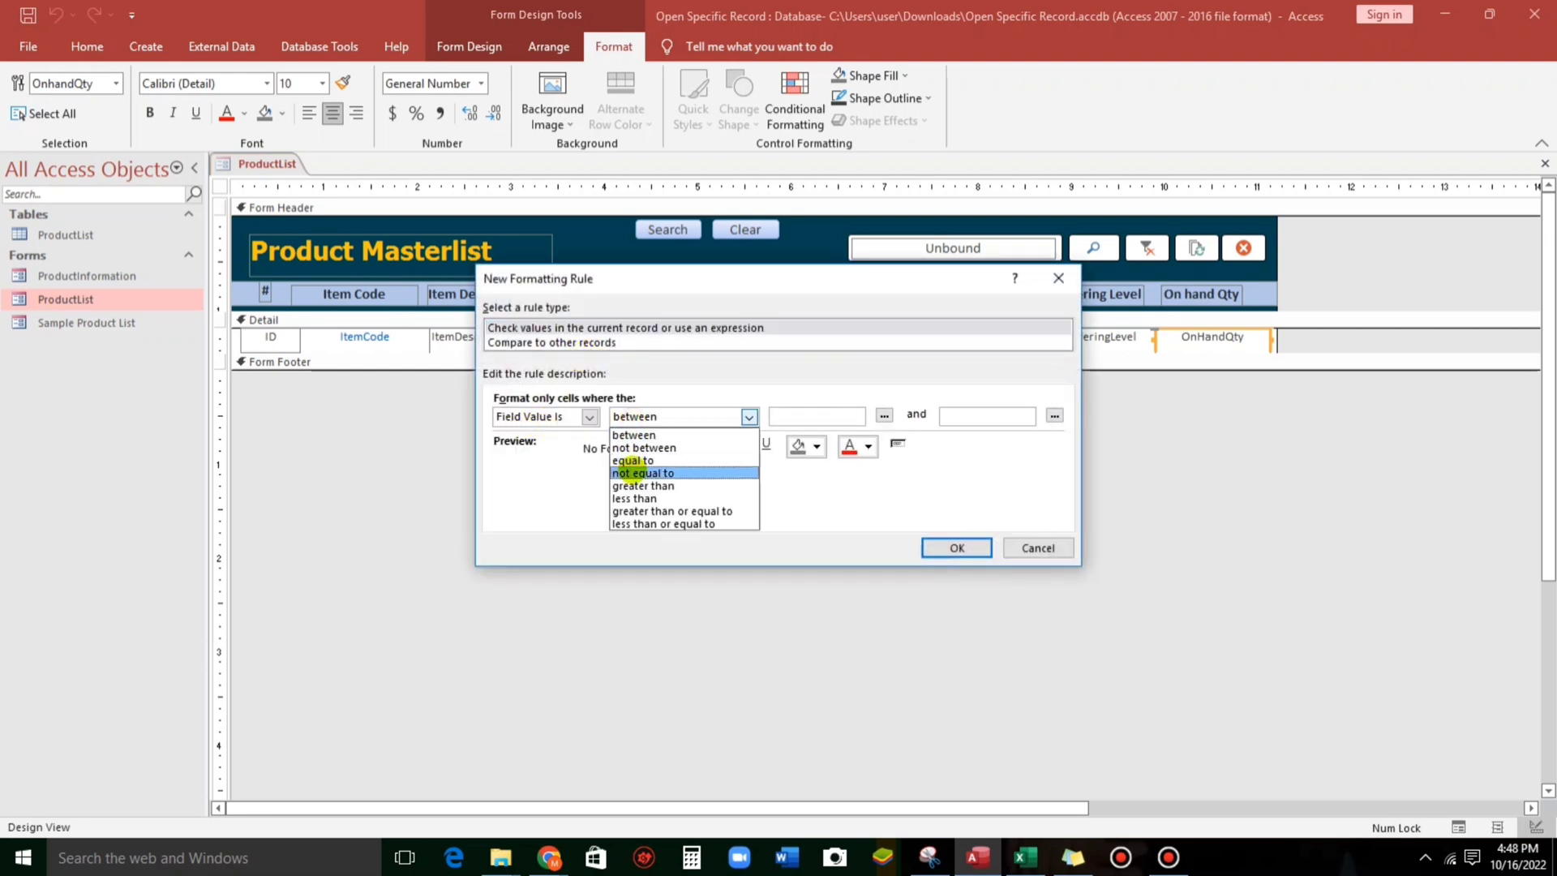
pyautogui.click(632, 457)
pyautogui.click(785, 409)
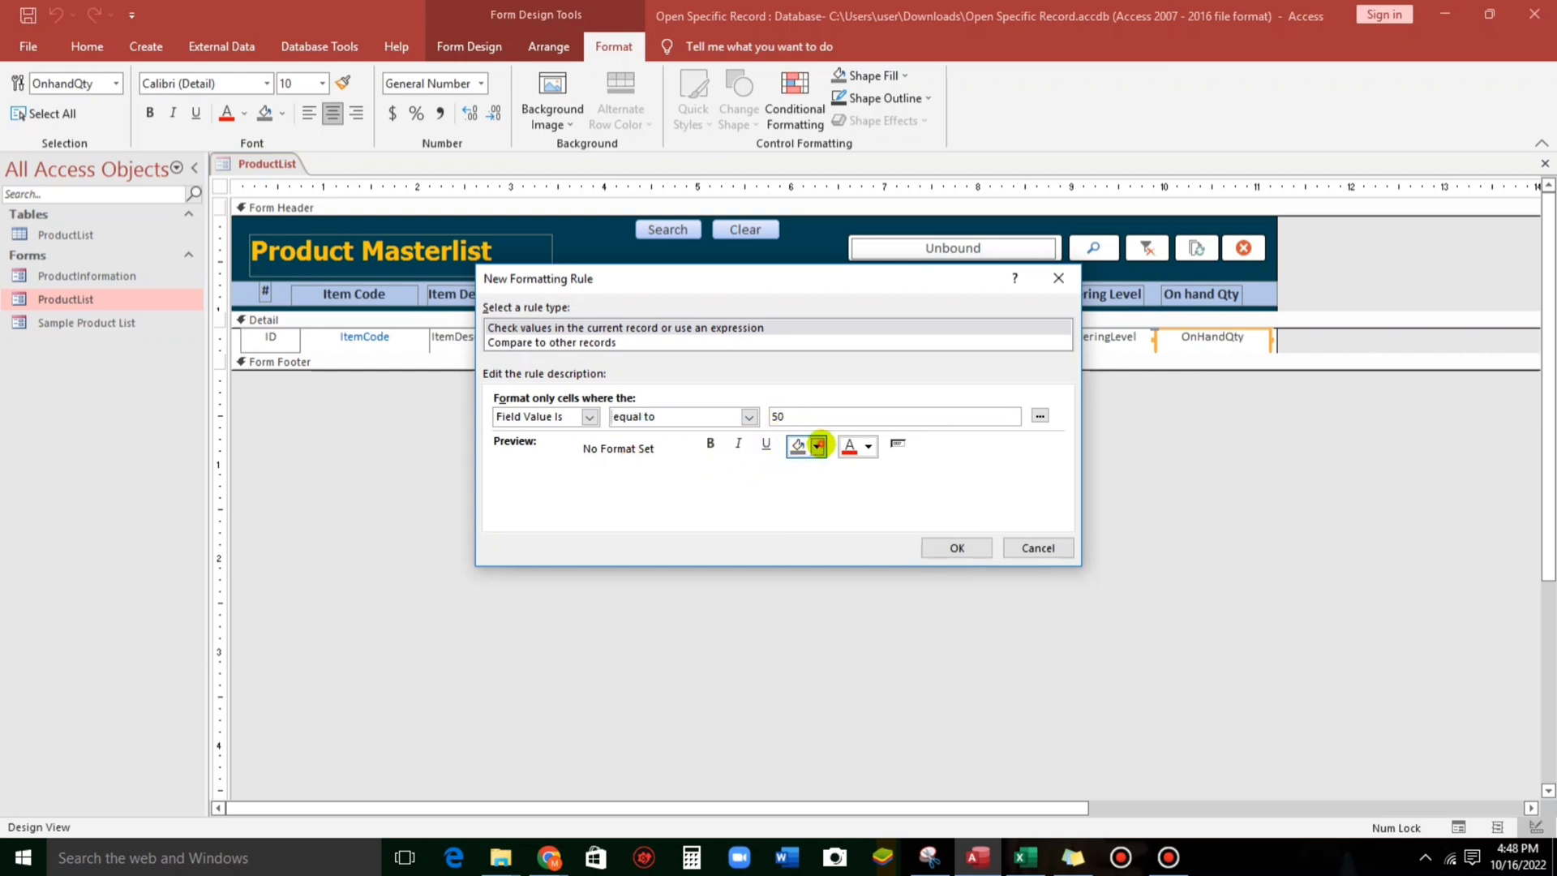
pyautogui.click(816, 446)
pyautogui.click(846, 610)
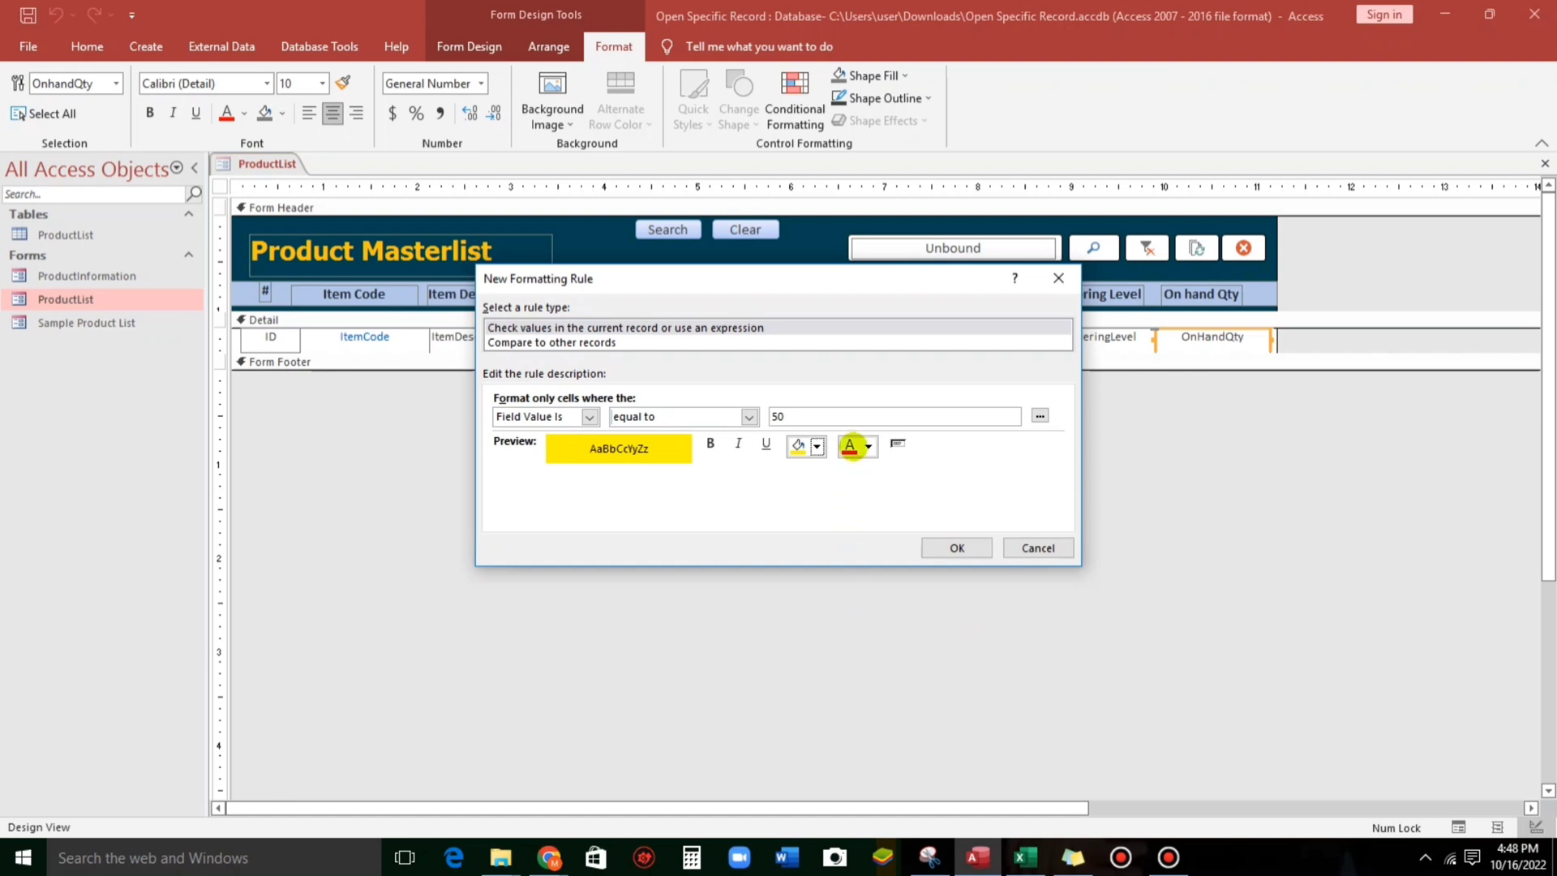
pyautogui.click(849, 445)
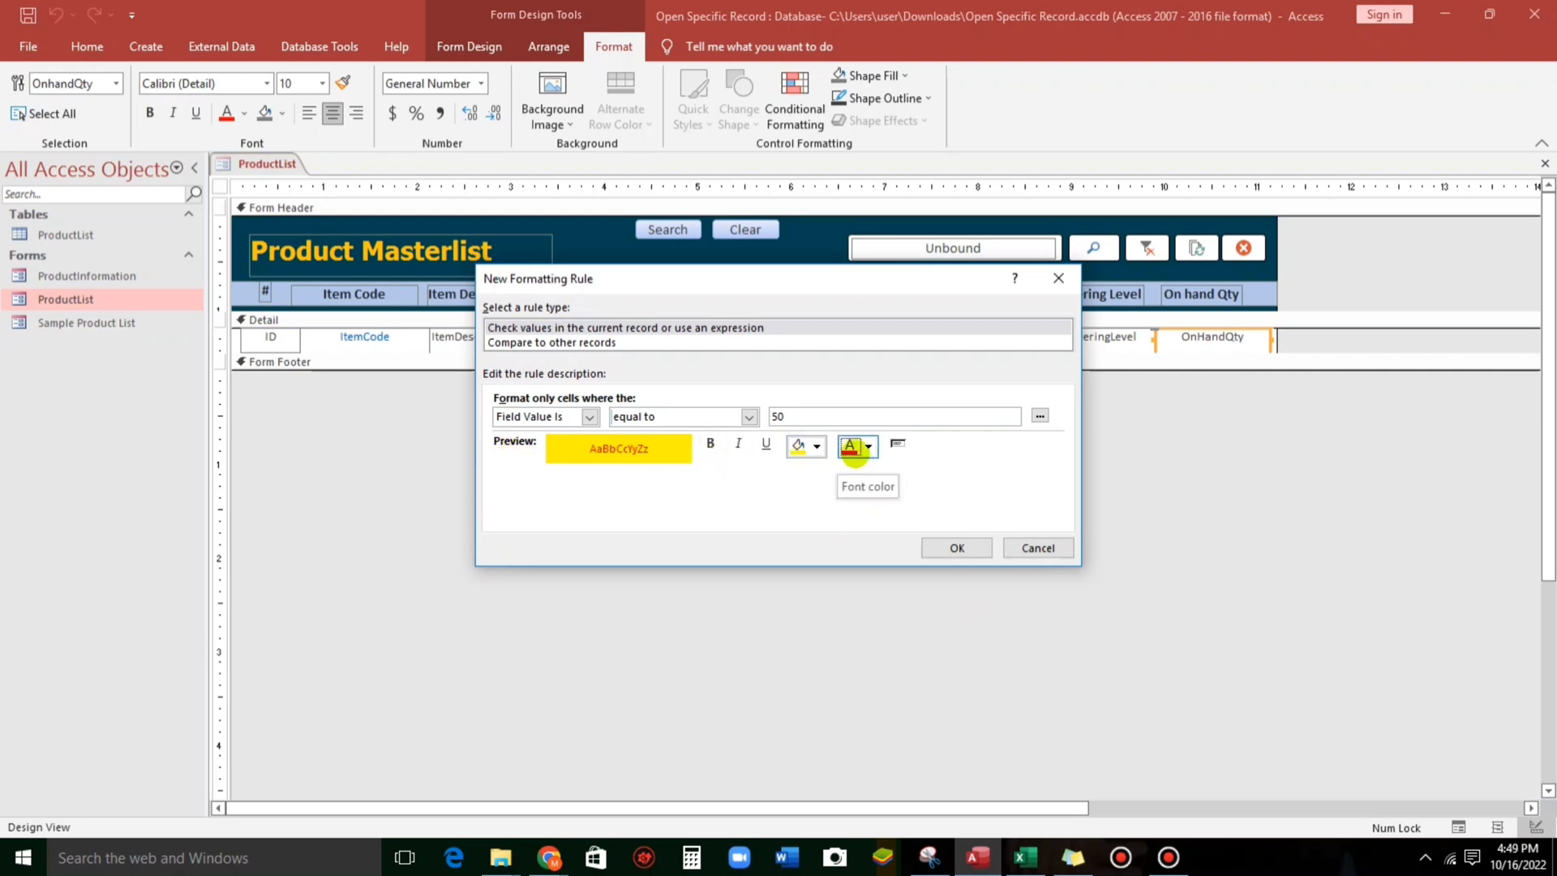
pyautogui.click(865, 446)
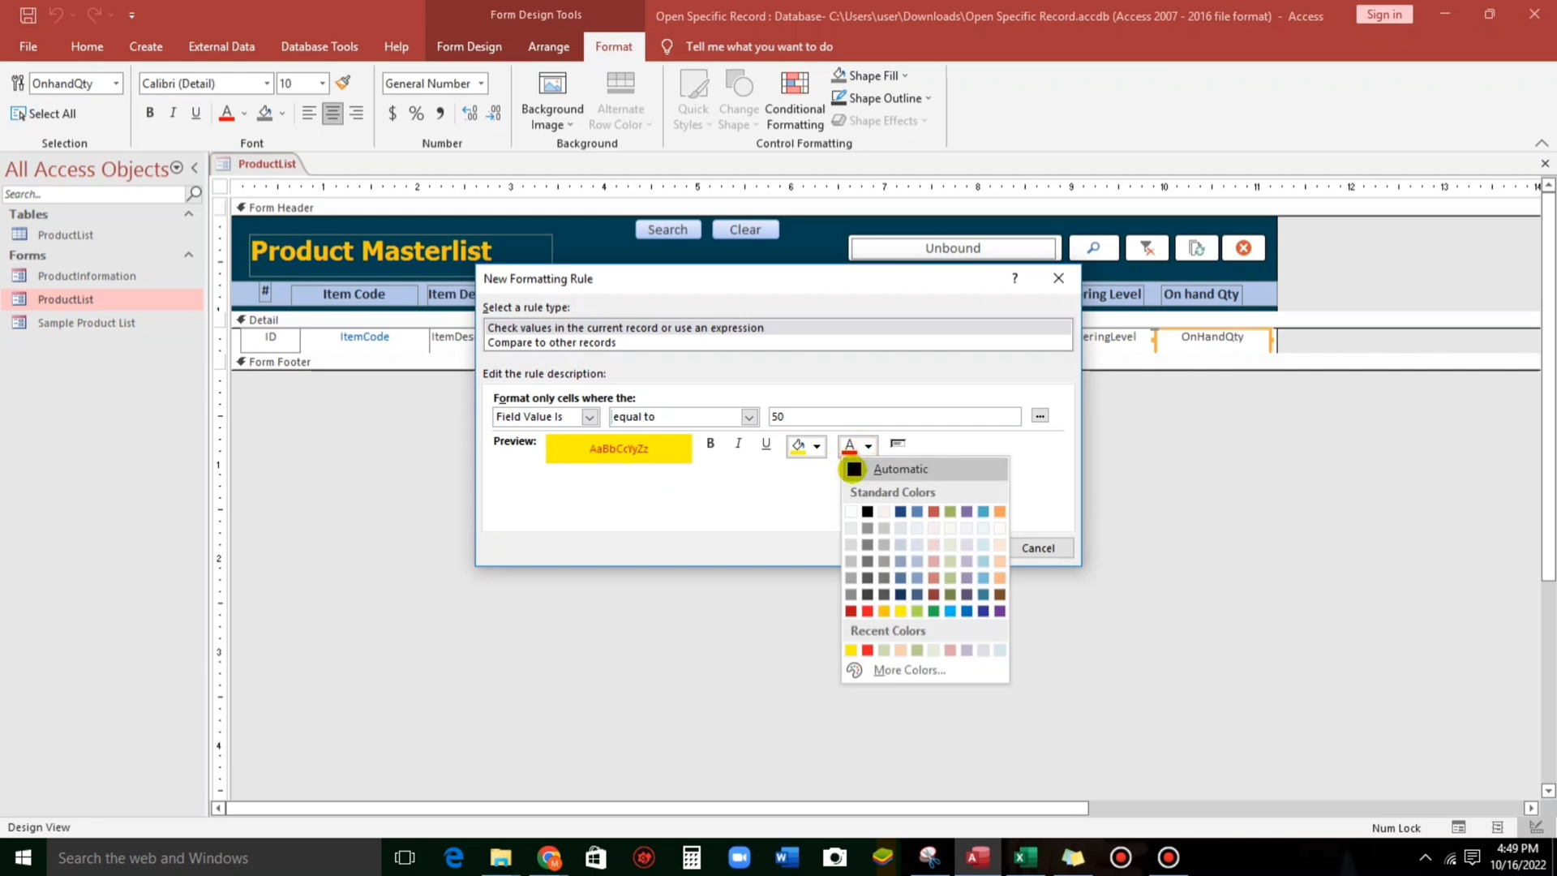
pyautogui.click(853, 468)
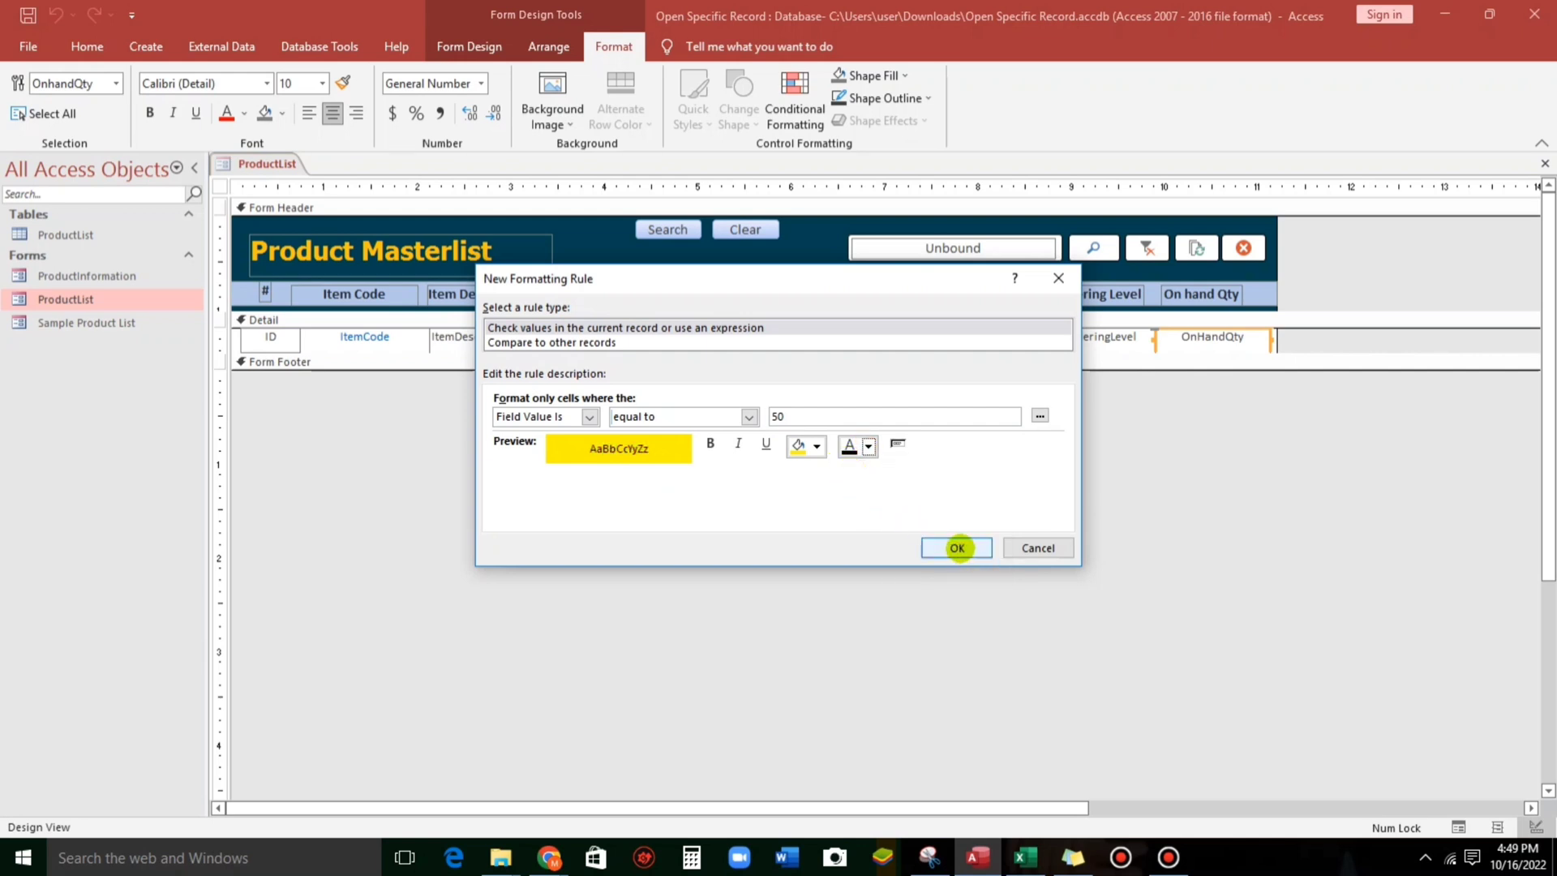
pyautogui.click(957, 548)
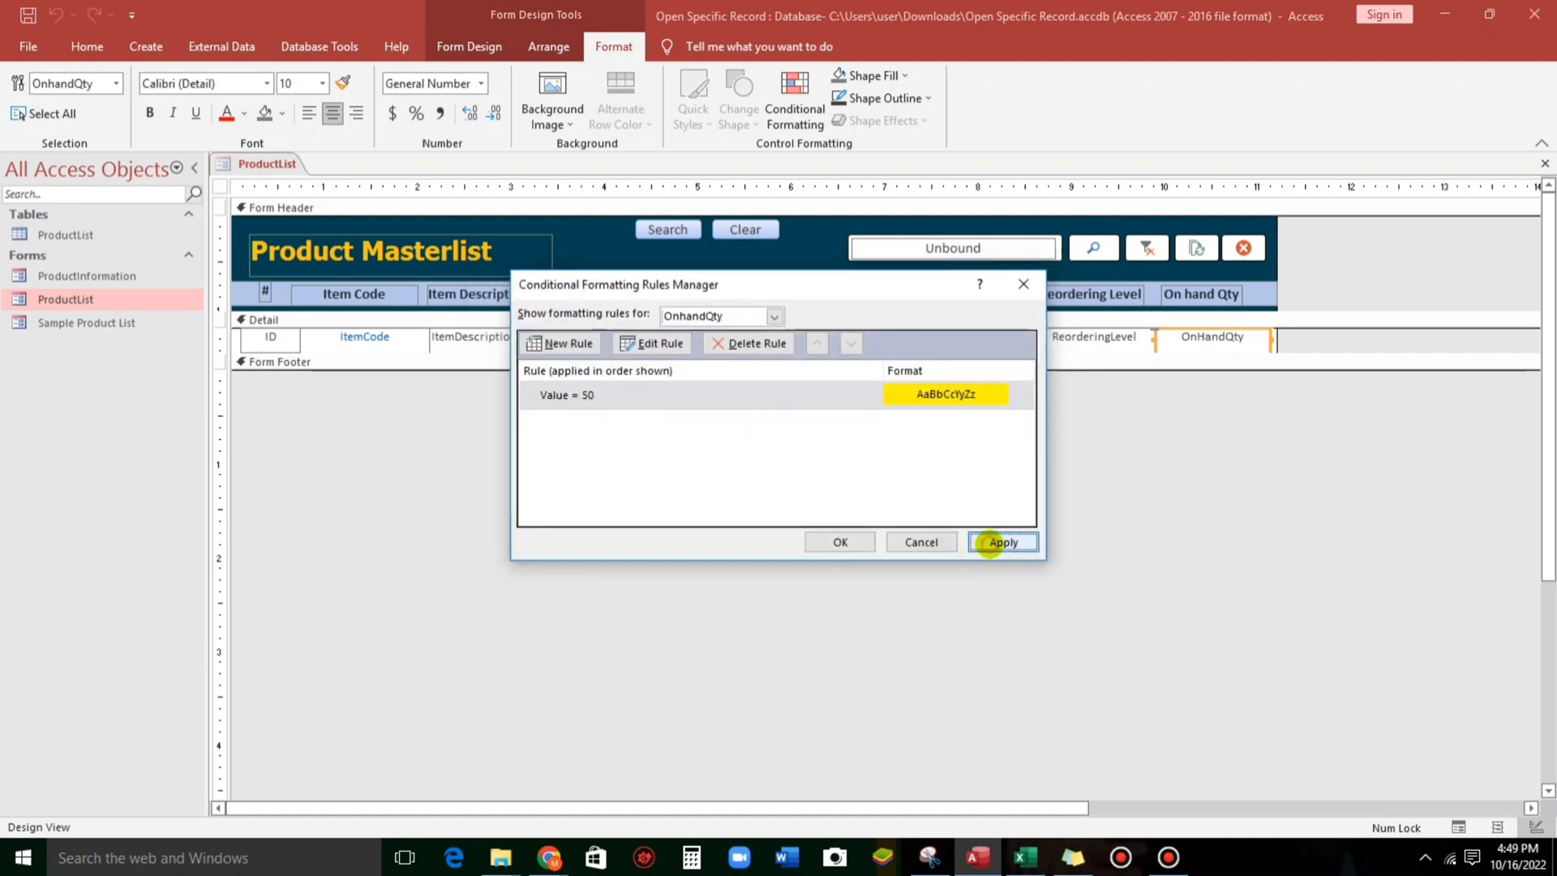
# - Close the rules manager and switch the form to Form View
pyautogui.click(835, 541)
pyautogui.click(835, 540)
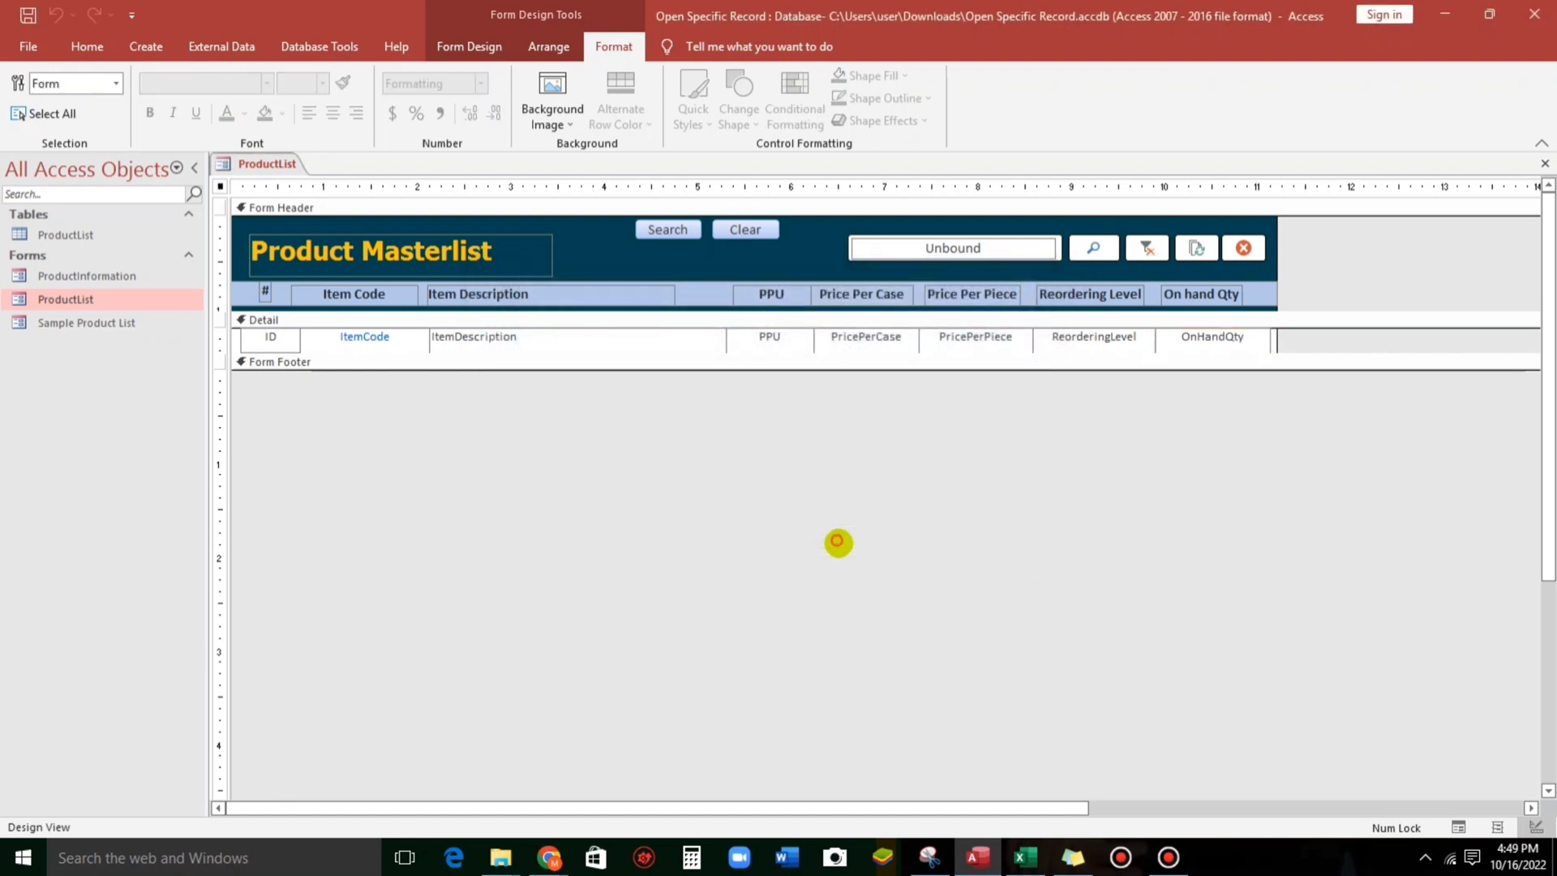
pyautogui.click(86, 46)
pyautogui.click(27, 87)
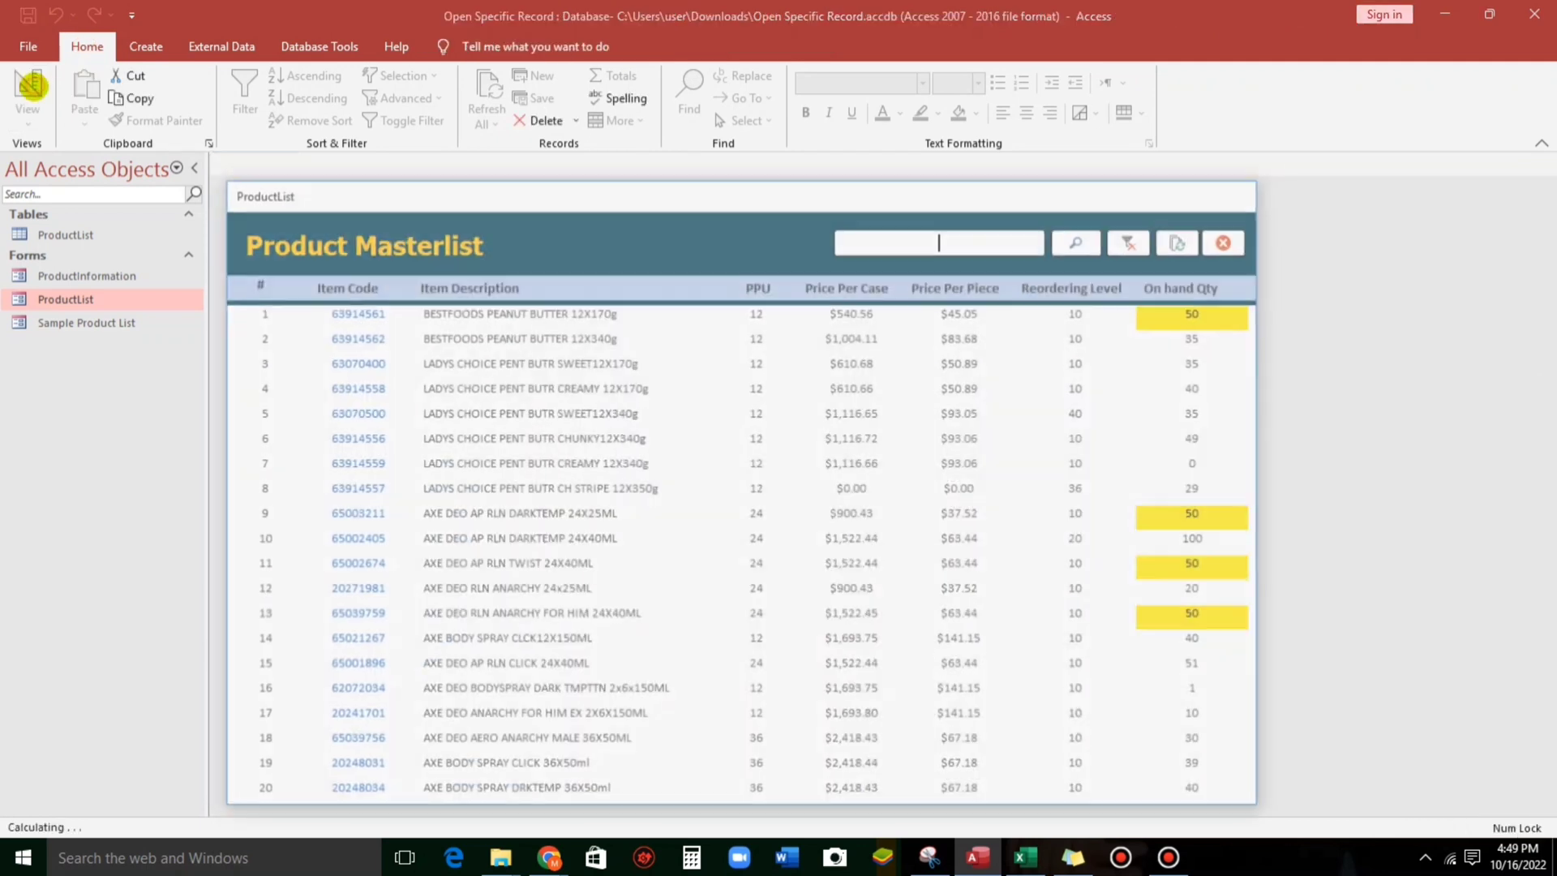
# - Change row 1's On hand Qty to 49
pyautogui.moveTo(632, 191); pyautogui.dragTo(678, 111)
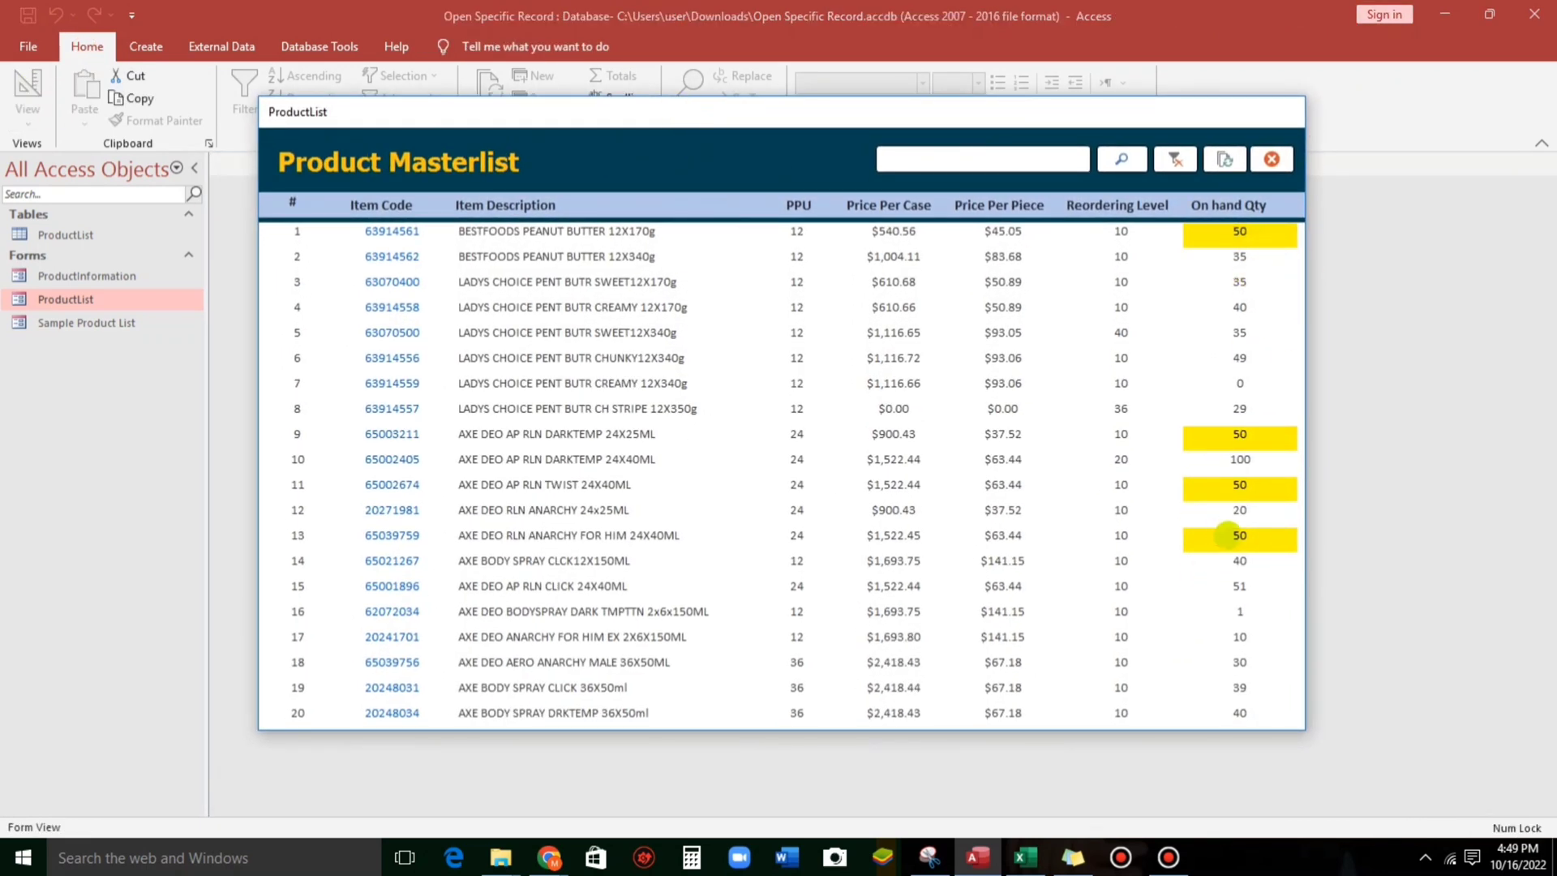
pyautogui.click(1218, 232)
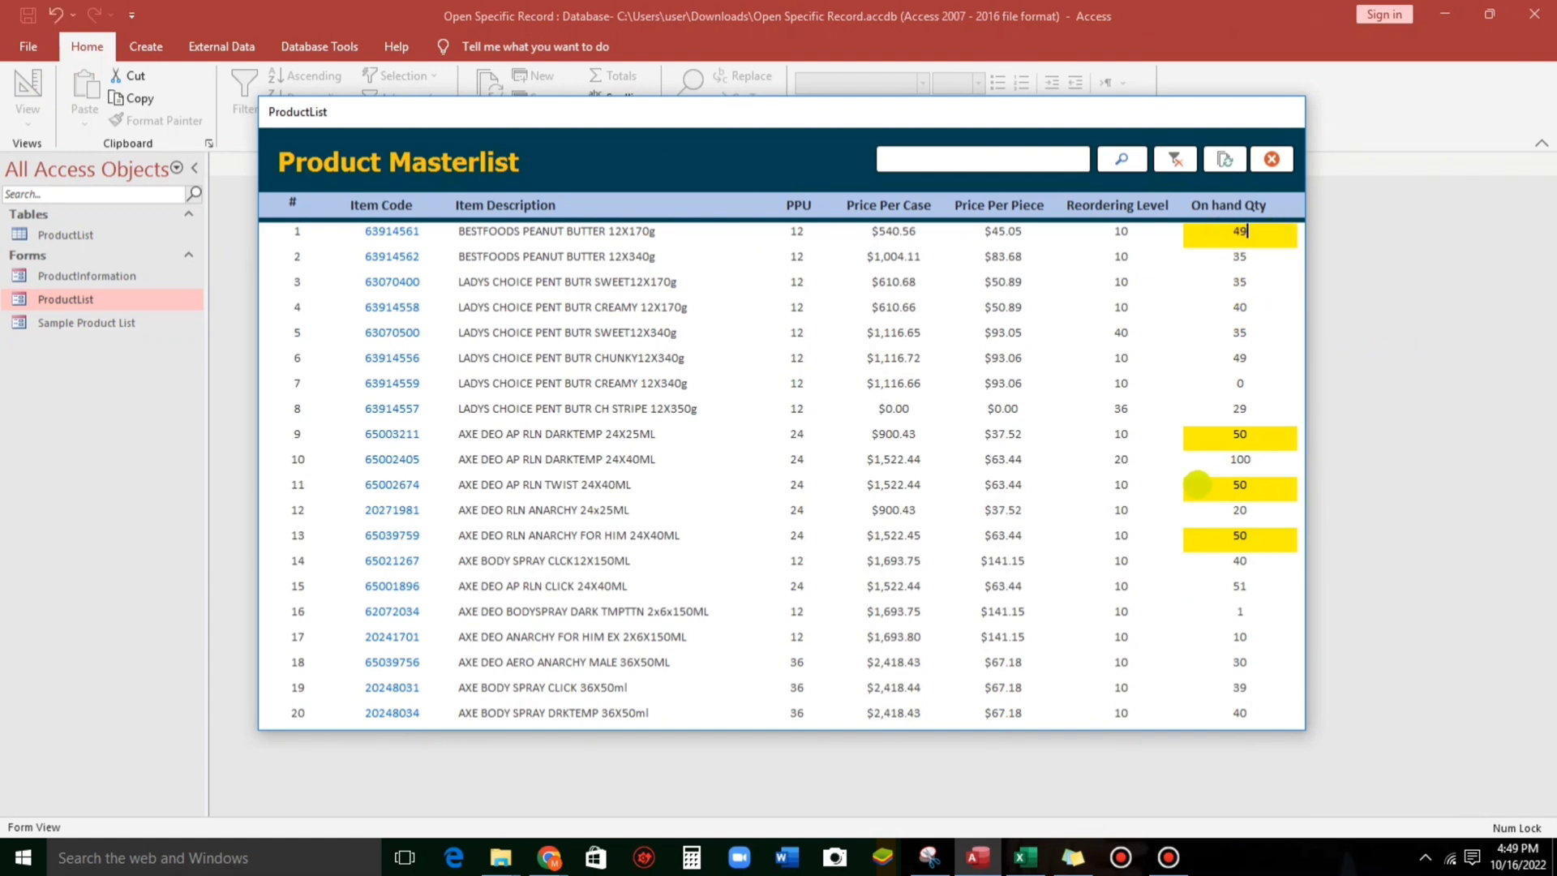
pyautogui.click(1221, 334)
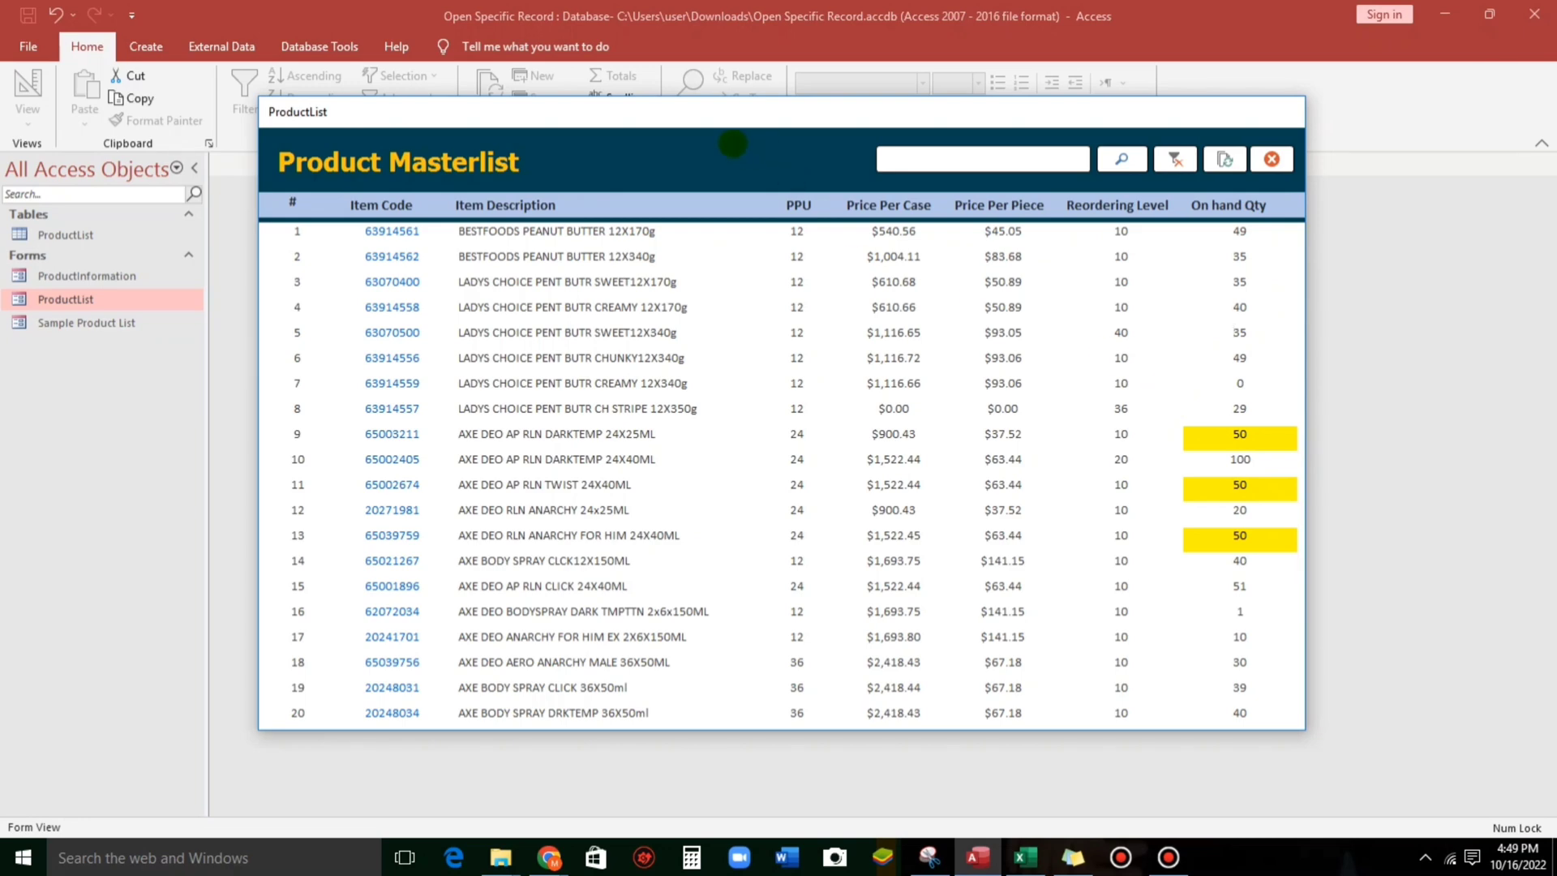
# - Return to Design View and open conditional formatting for the OnHandQty box
pyautogui.rightClick(726, 166)
pyautogui.click(766, 216)
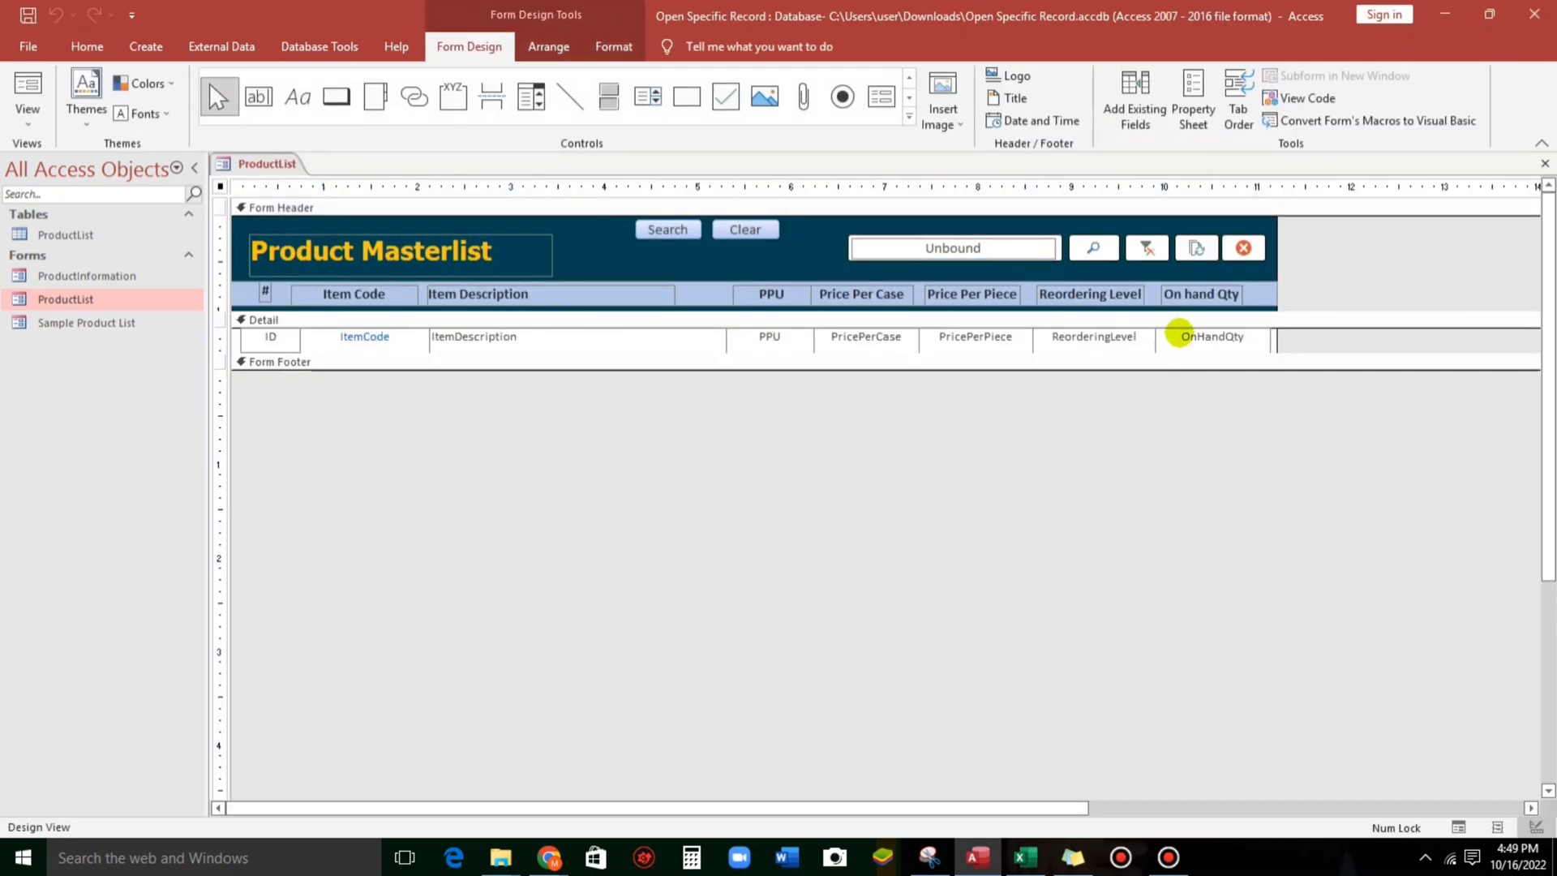
pyautogui.click(1180, 334)
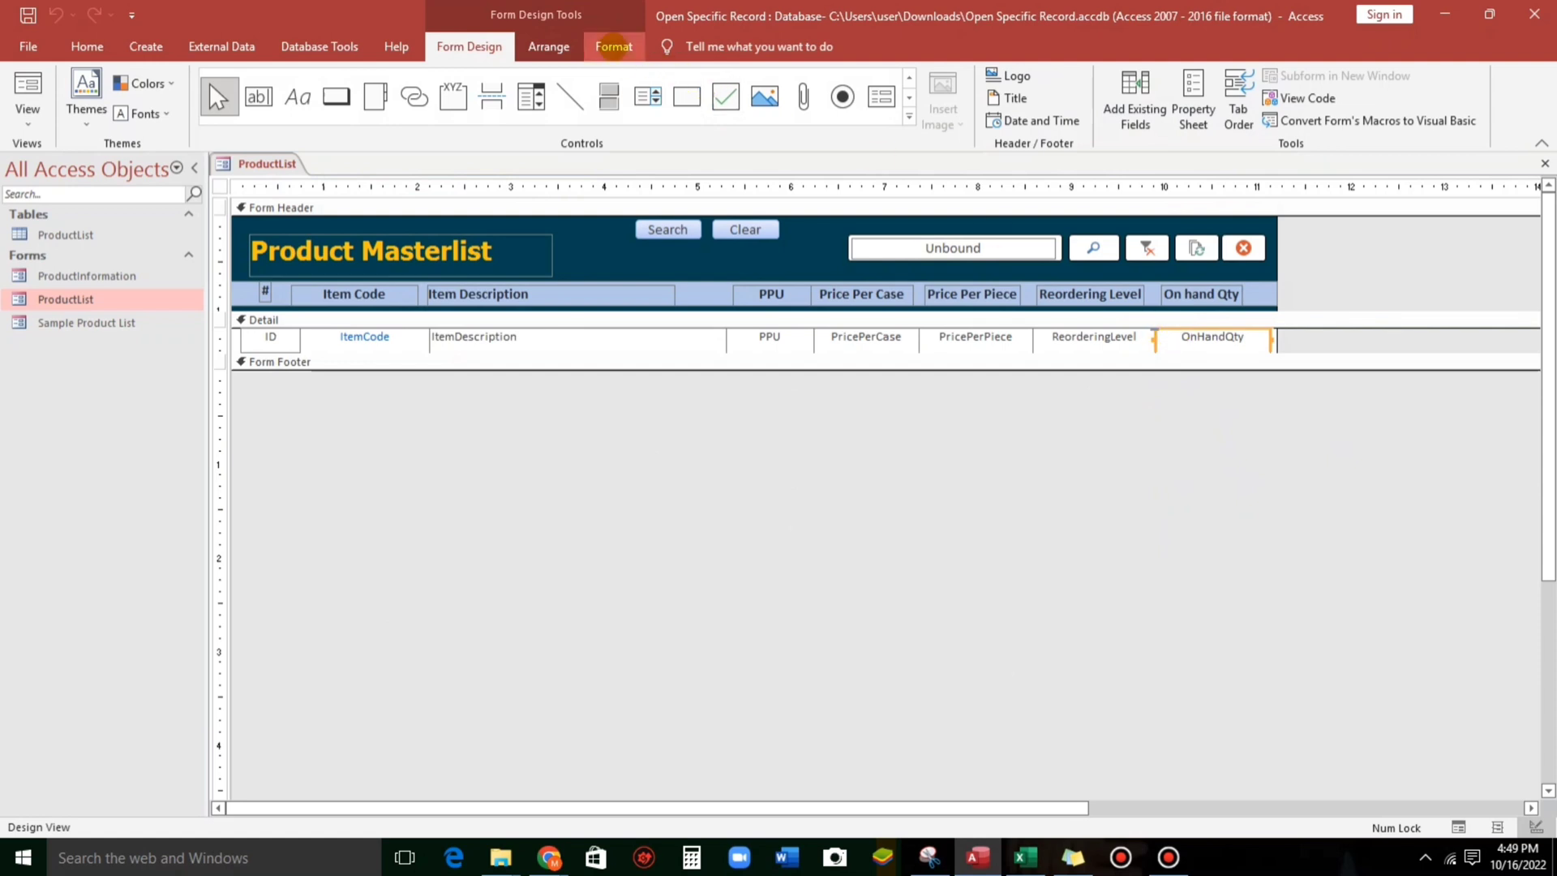
pyautogui.click(614, 46)
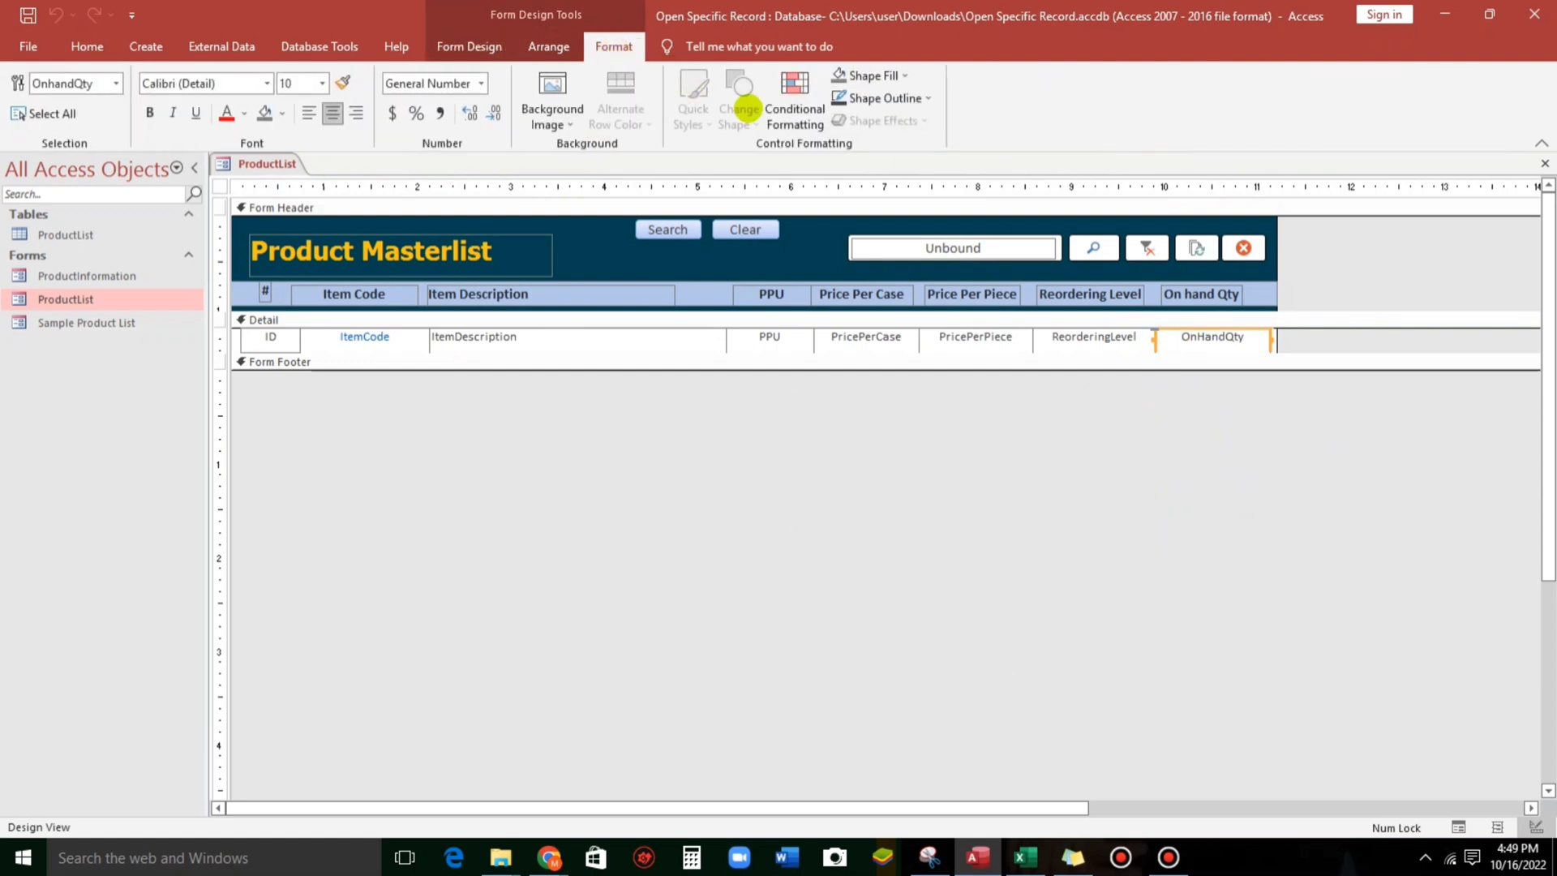
pyautogui.click(776, 109)
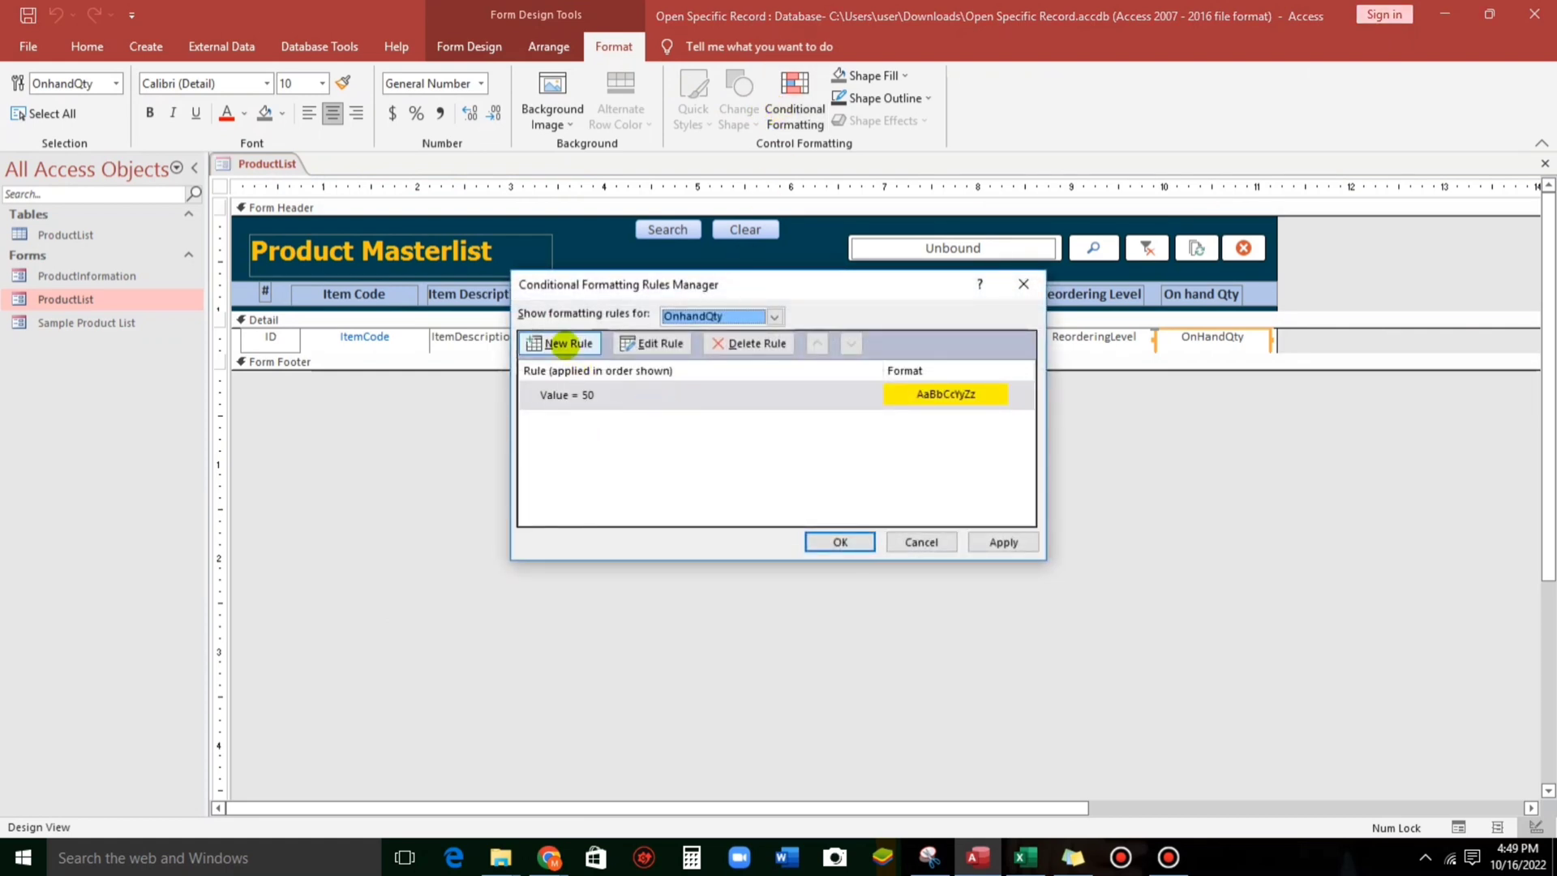
# - Add a Between 40 and 49 rule with a light green fill
pyautogui.click(565, 344)
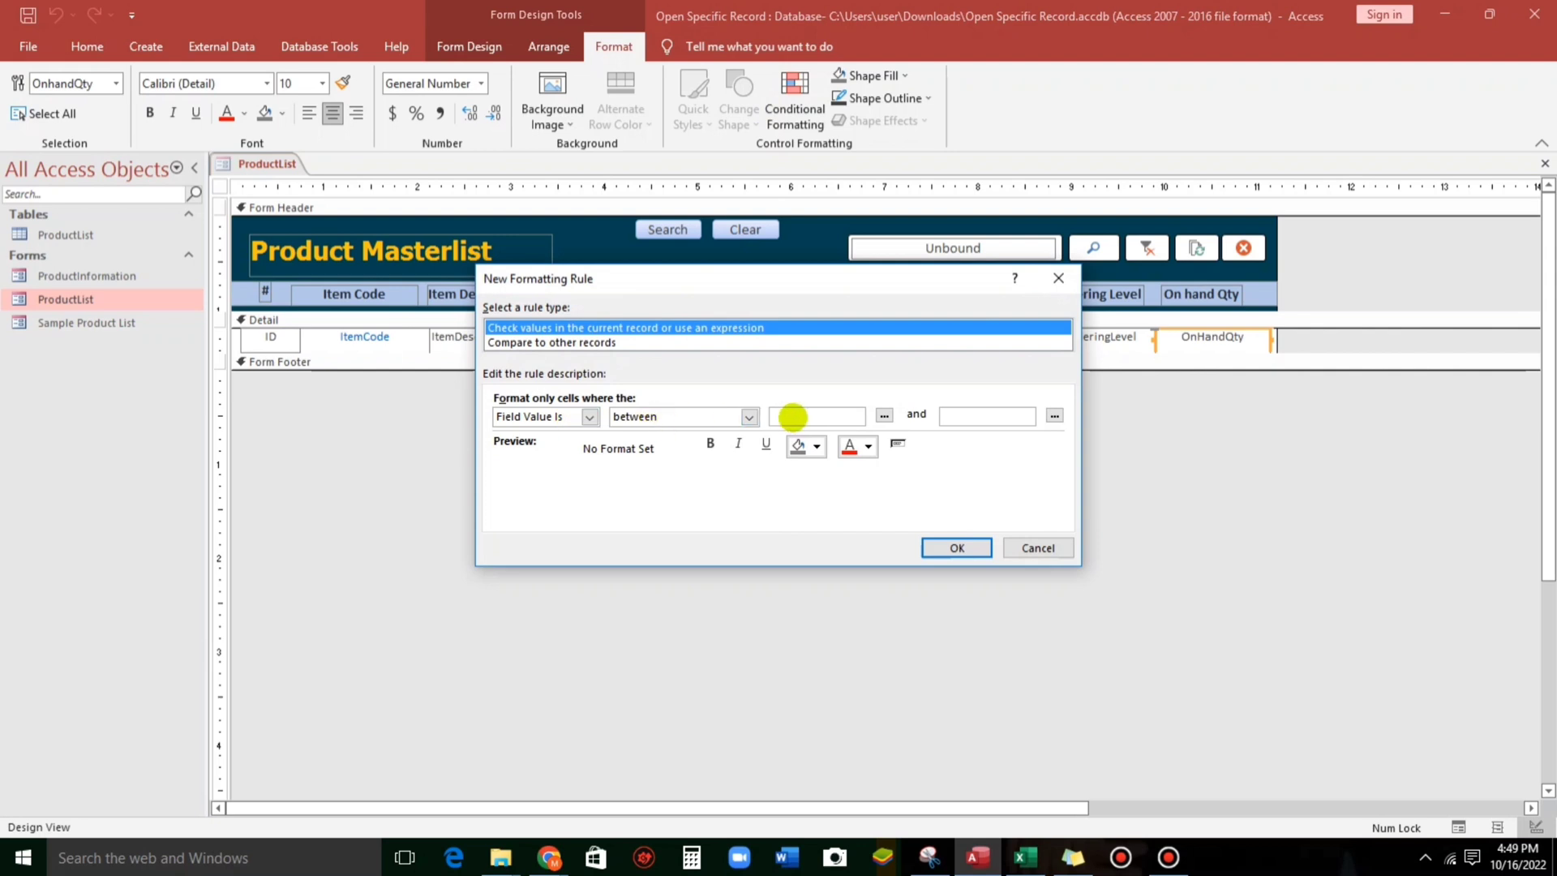
pyautogui.click(793, 417)
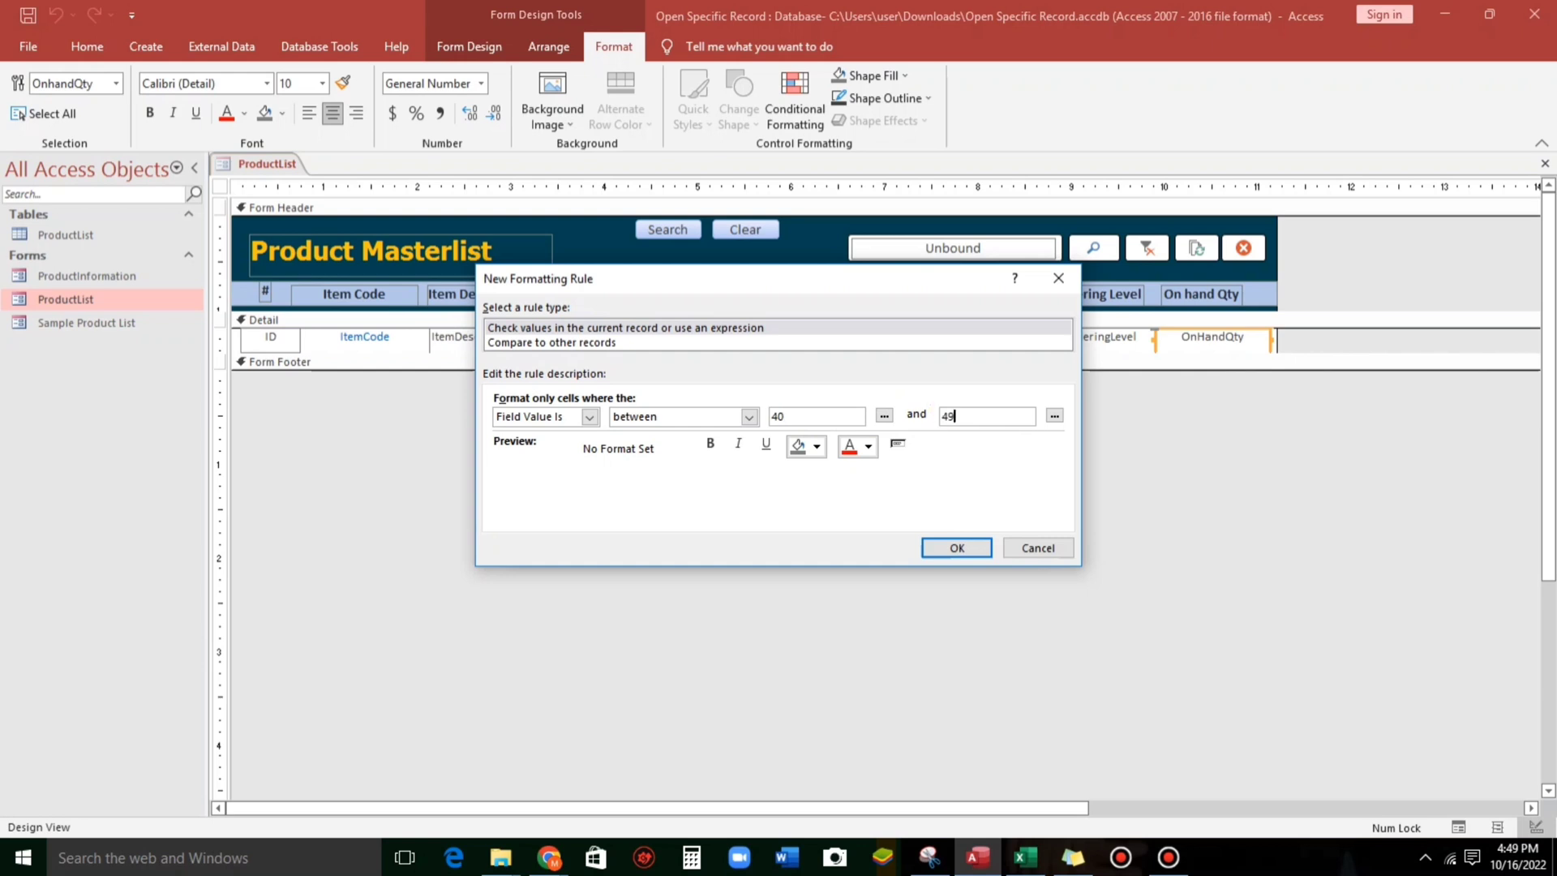
pyautogui.click(817, 445)
pyautogui.click(900, 564)
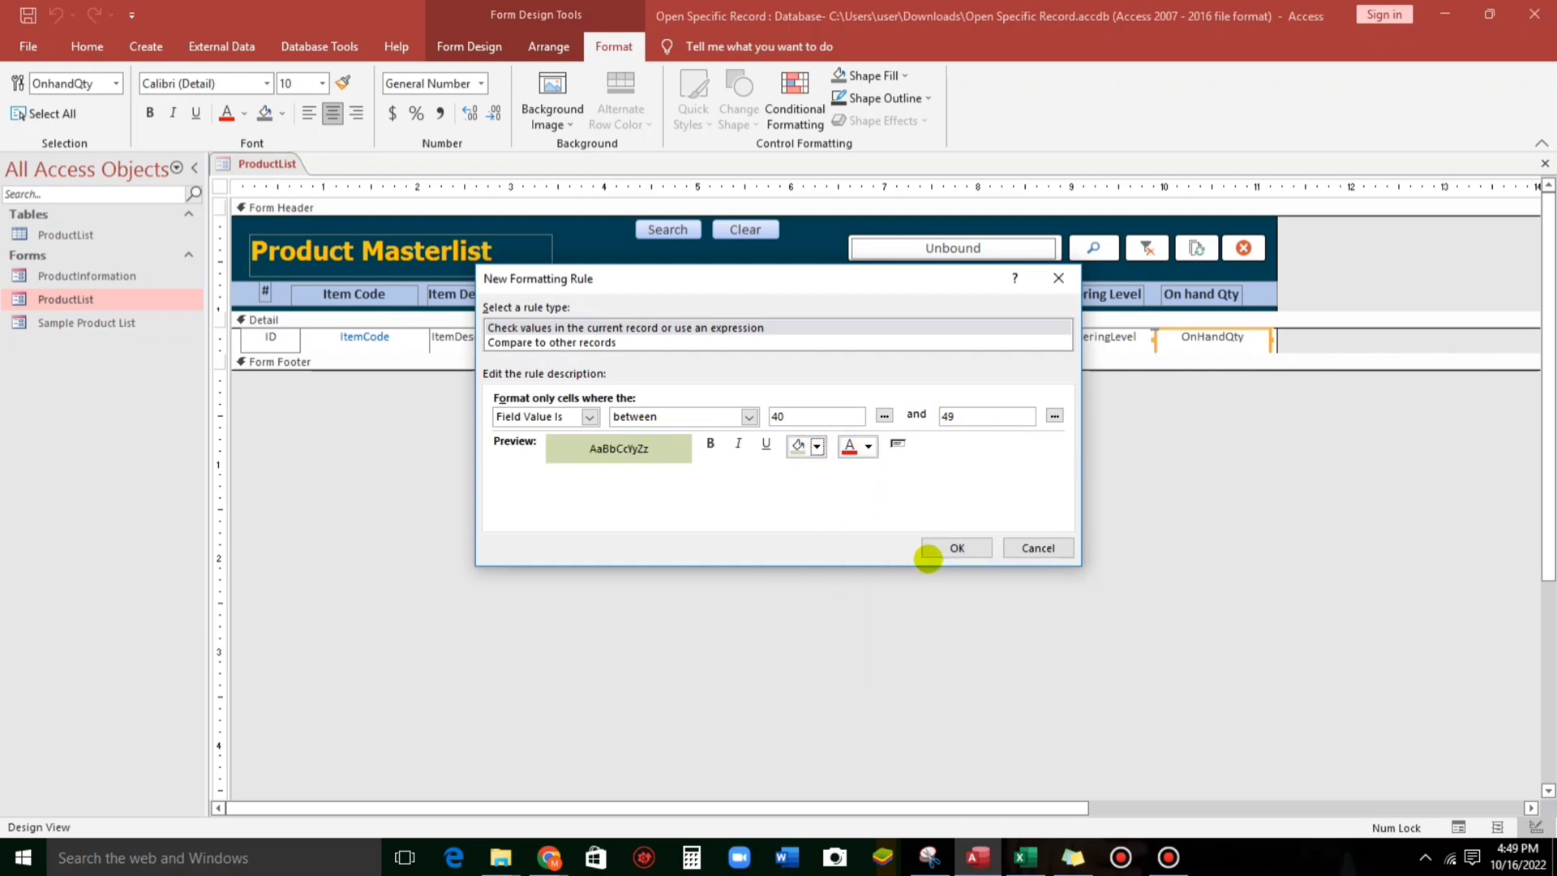
pyautogui.click(932, 547)
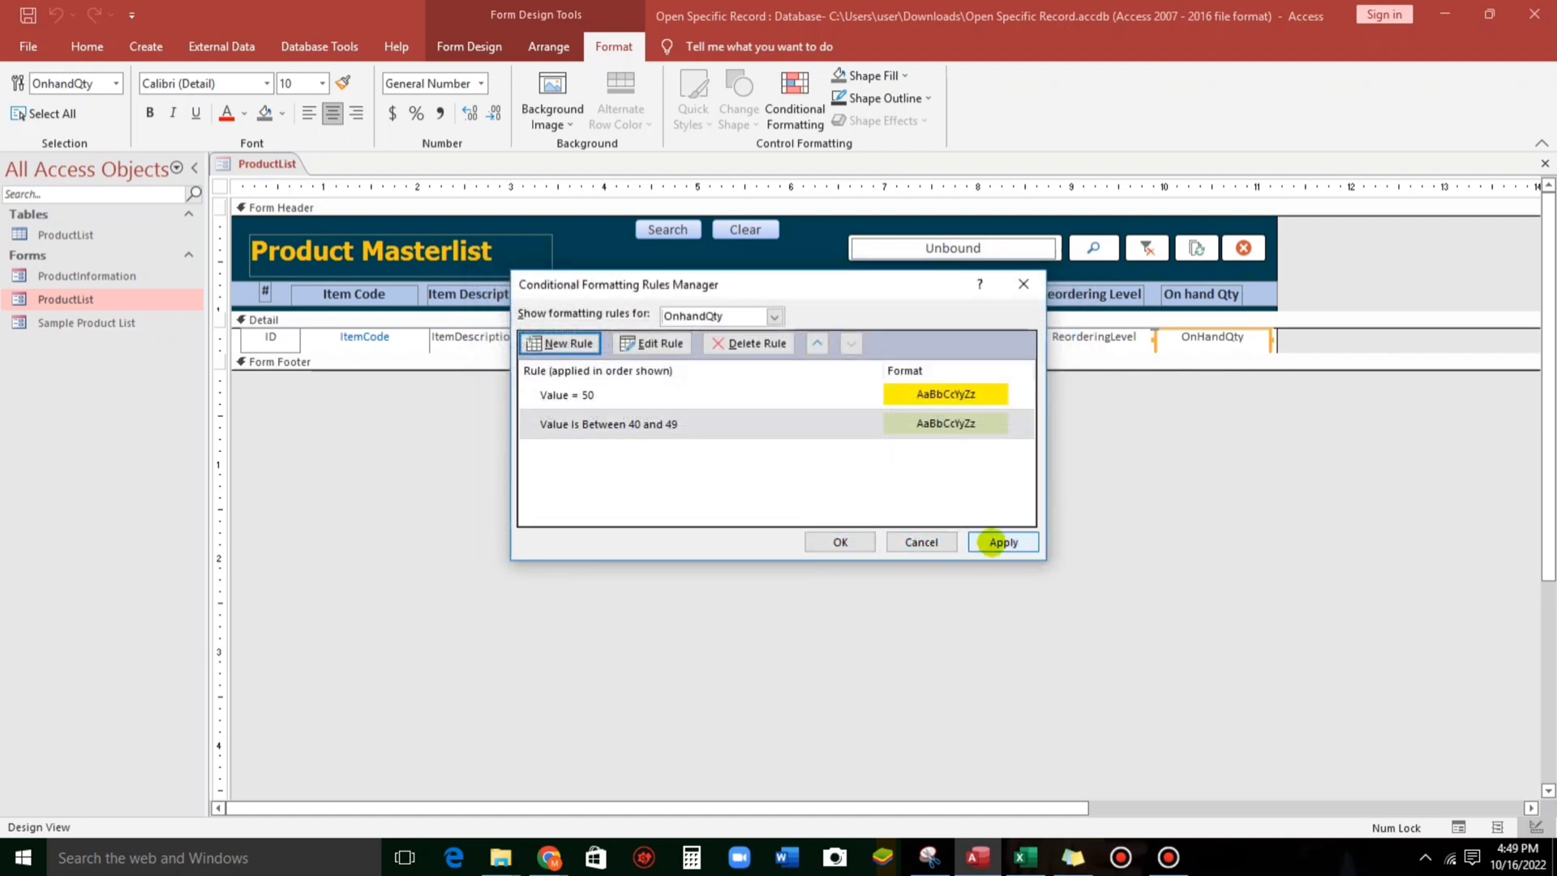
# - Close the rules manager and switch back to Form View
pyautogui.click(841, 541)
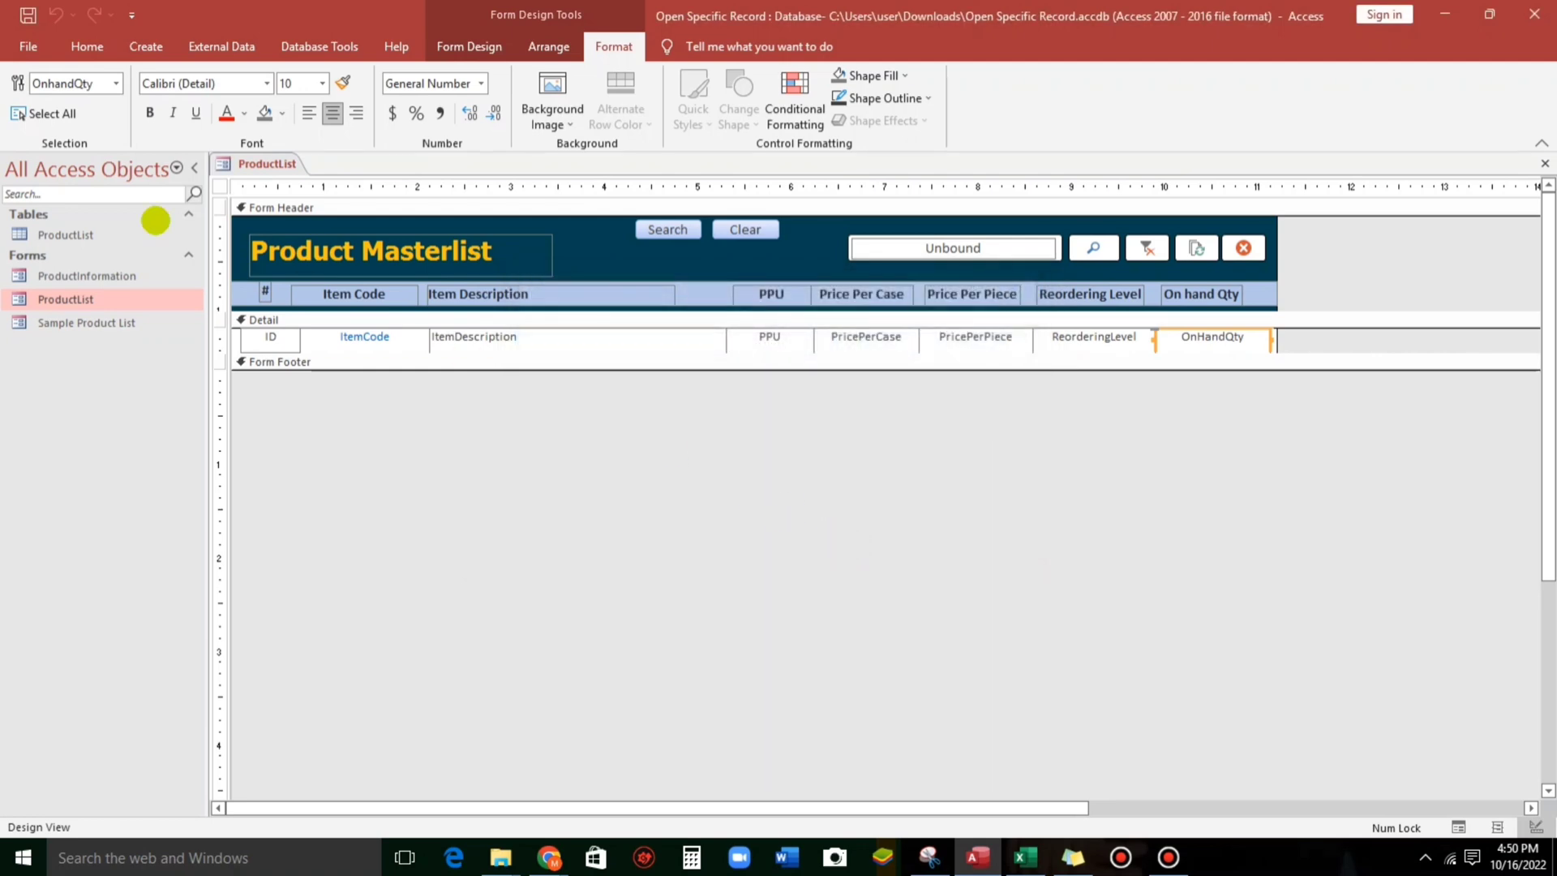
pyautogui.click(70, 48)
pyautogui.click(27, 90)
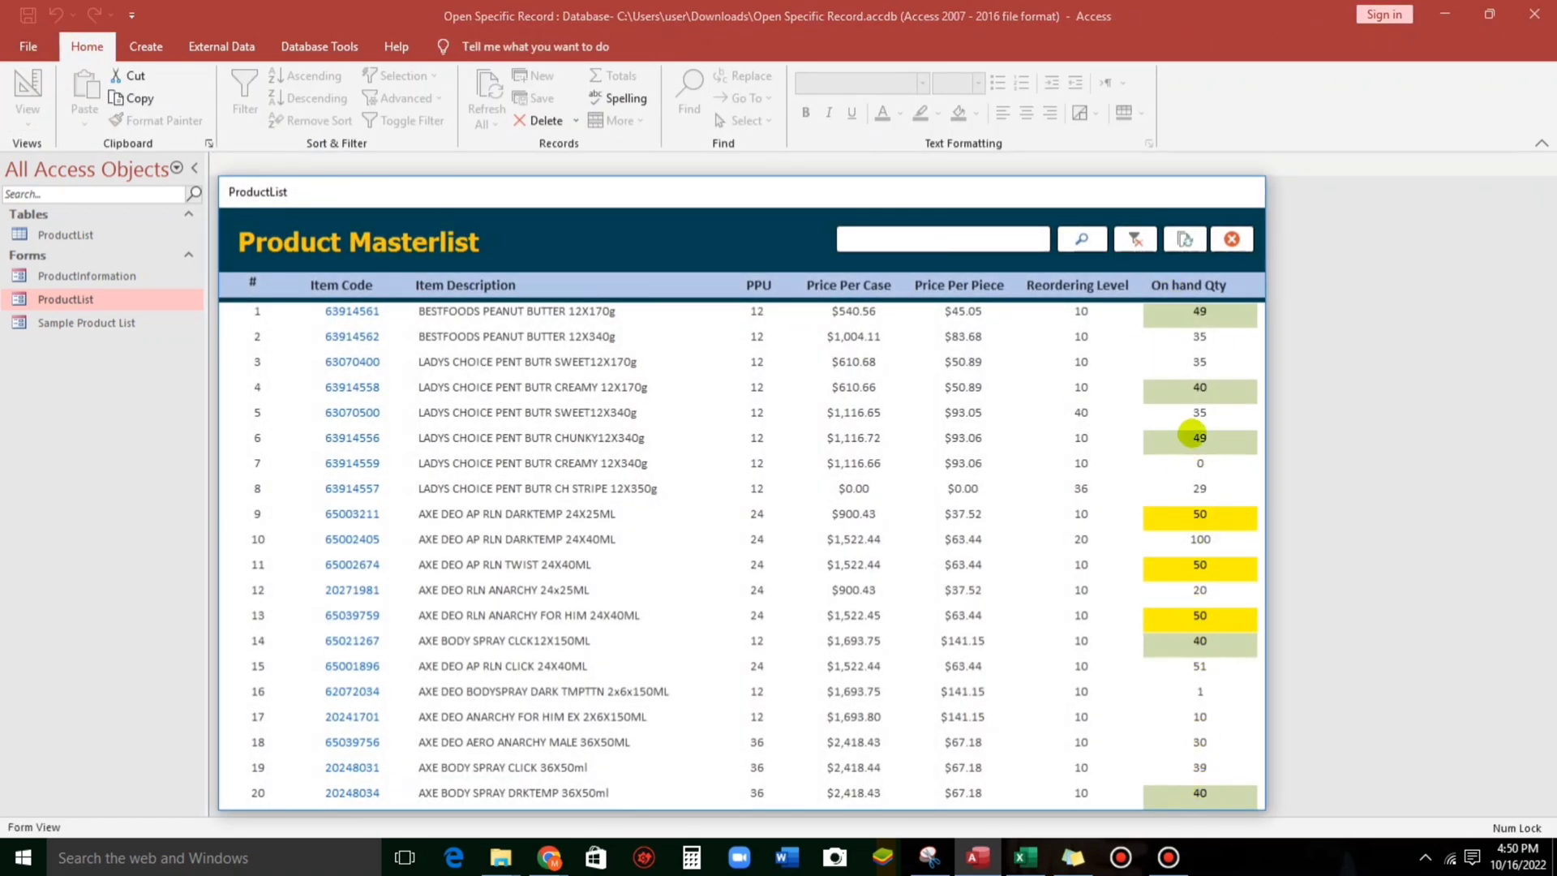
# - Change row 4's On hand Qty to 39 and back to 40, and row 1's to 50
pyautogui.moveTo(1192, 386); pyautogui.dragTo(1226, 387)
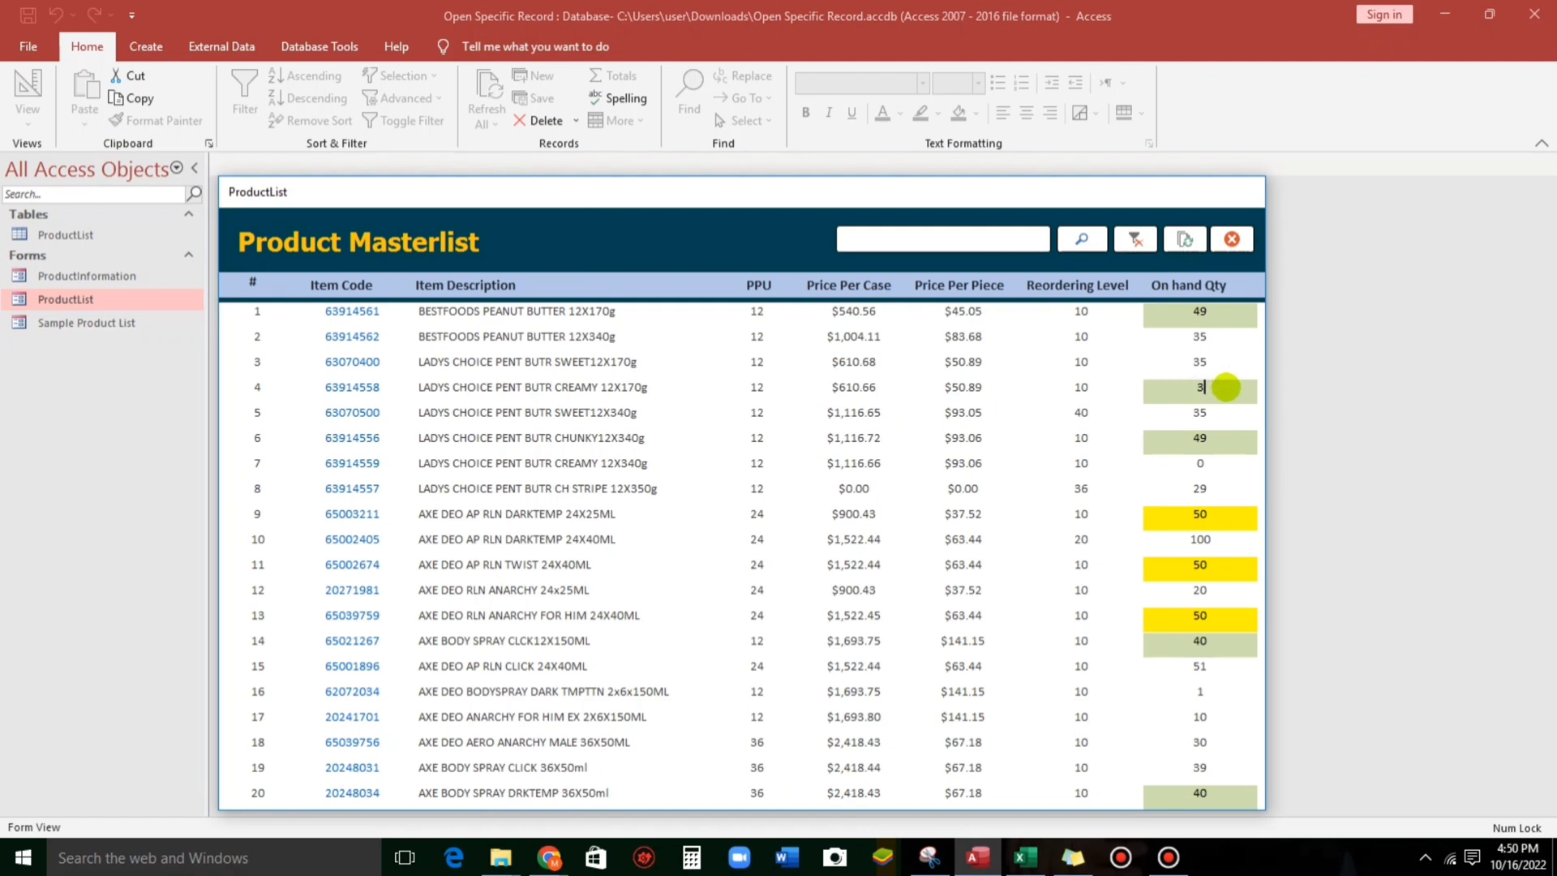
pyautogui.click(1205, 411)
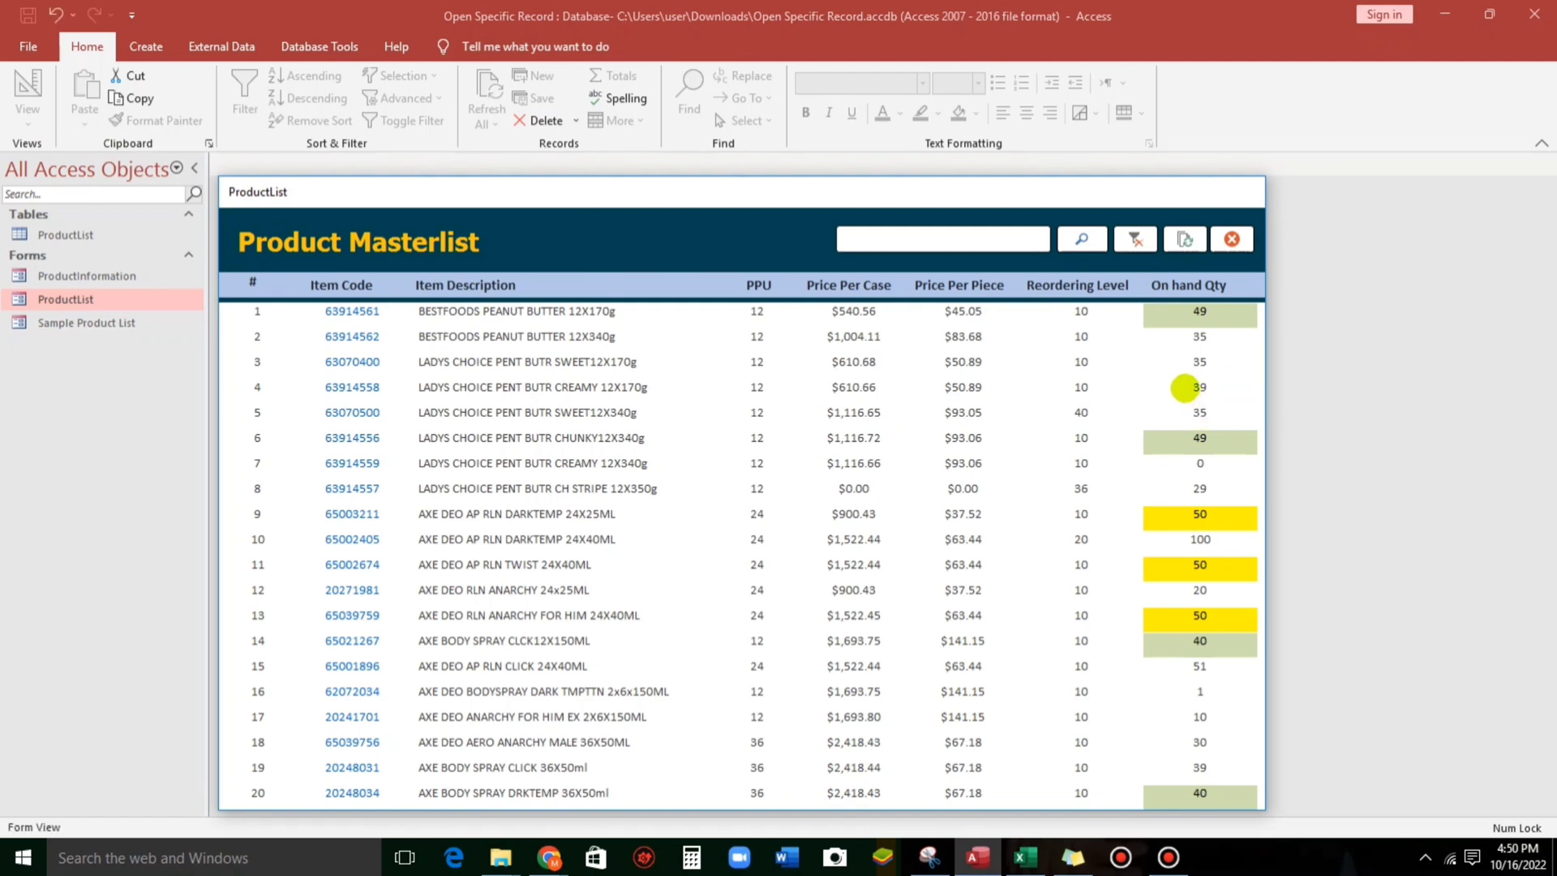
pyautogui.moveTo(1185, 387); pyautogui.dragTo(1243, 388)
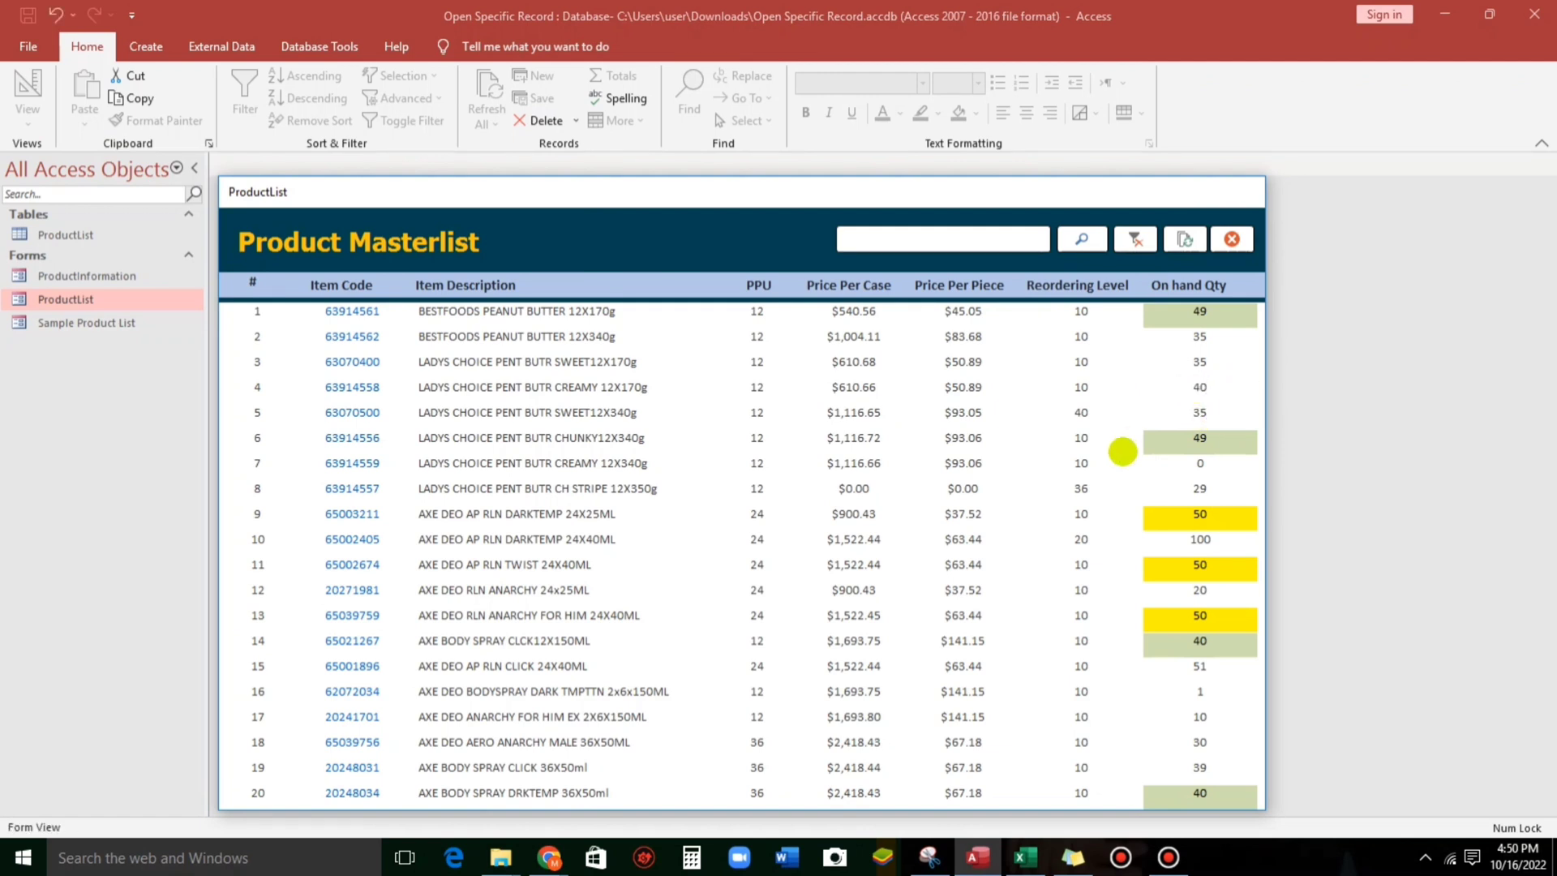
pyautogui.click(1184, 409)
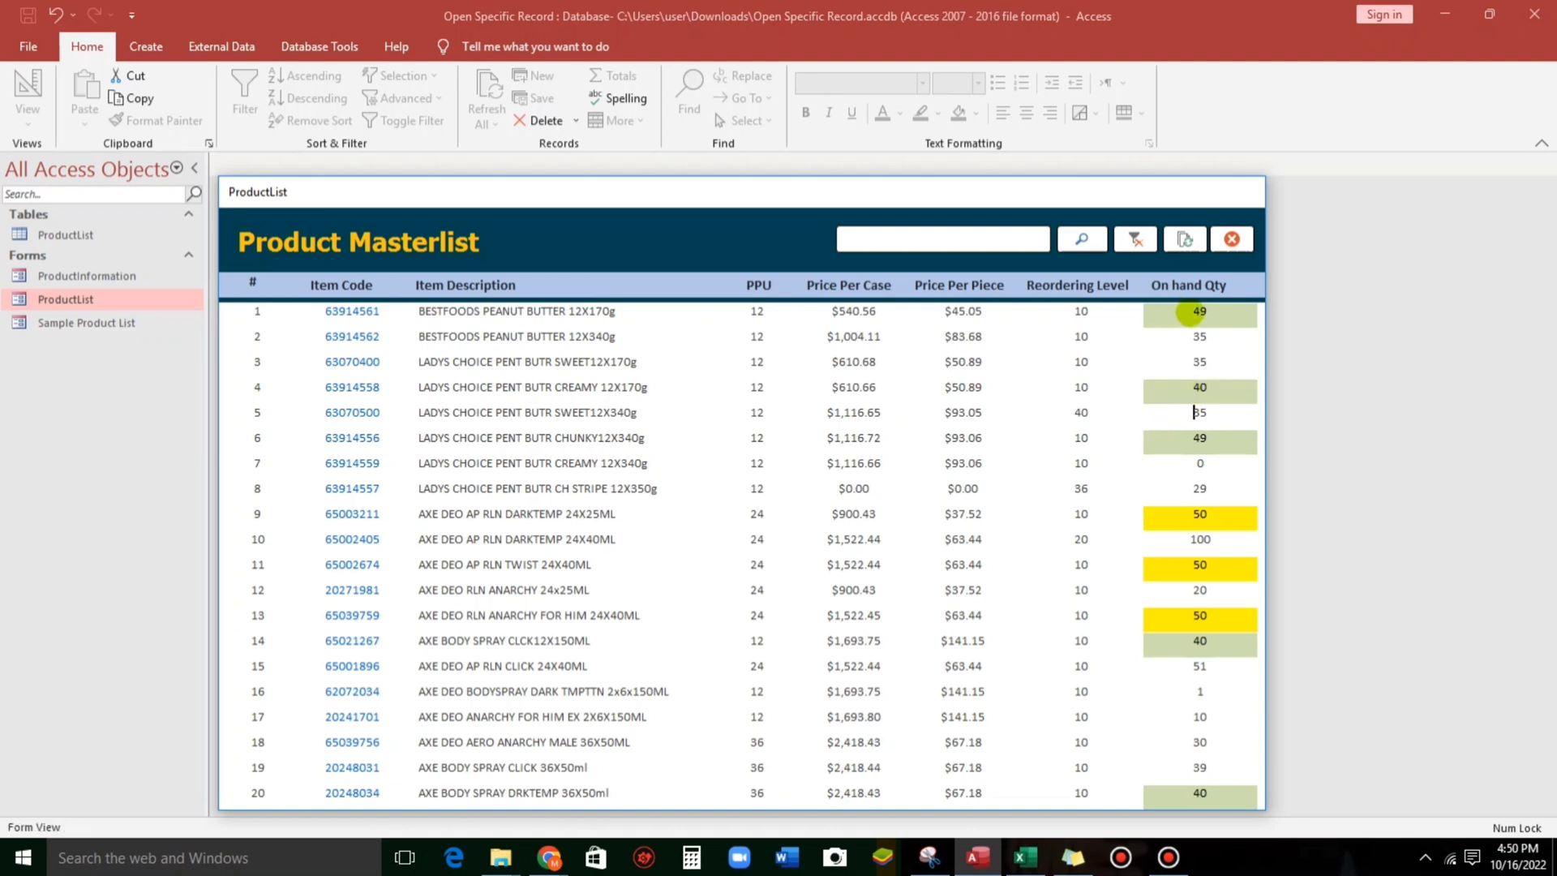
pyautogui.moveTo(1187, 312); pyautogui.dragTo(1214, 311)
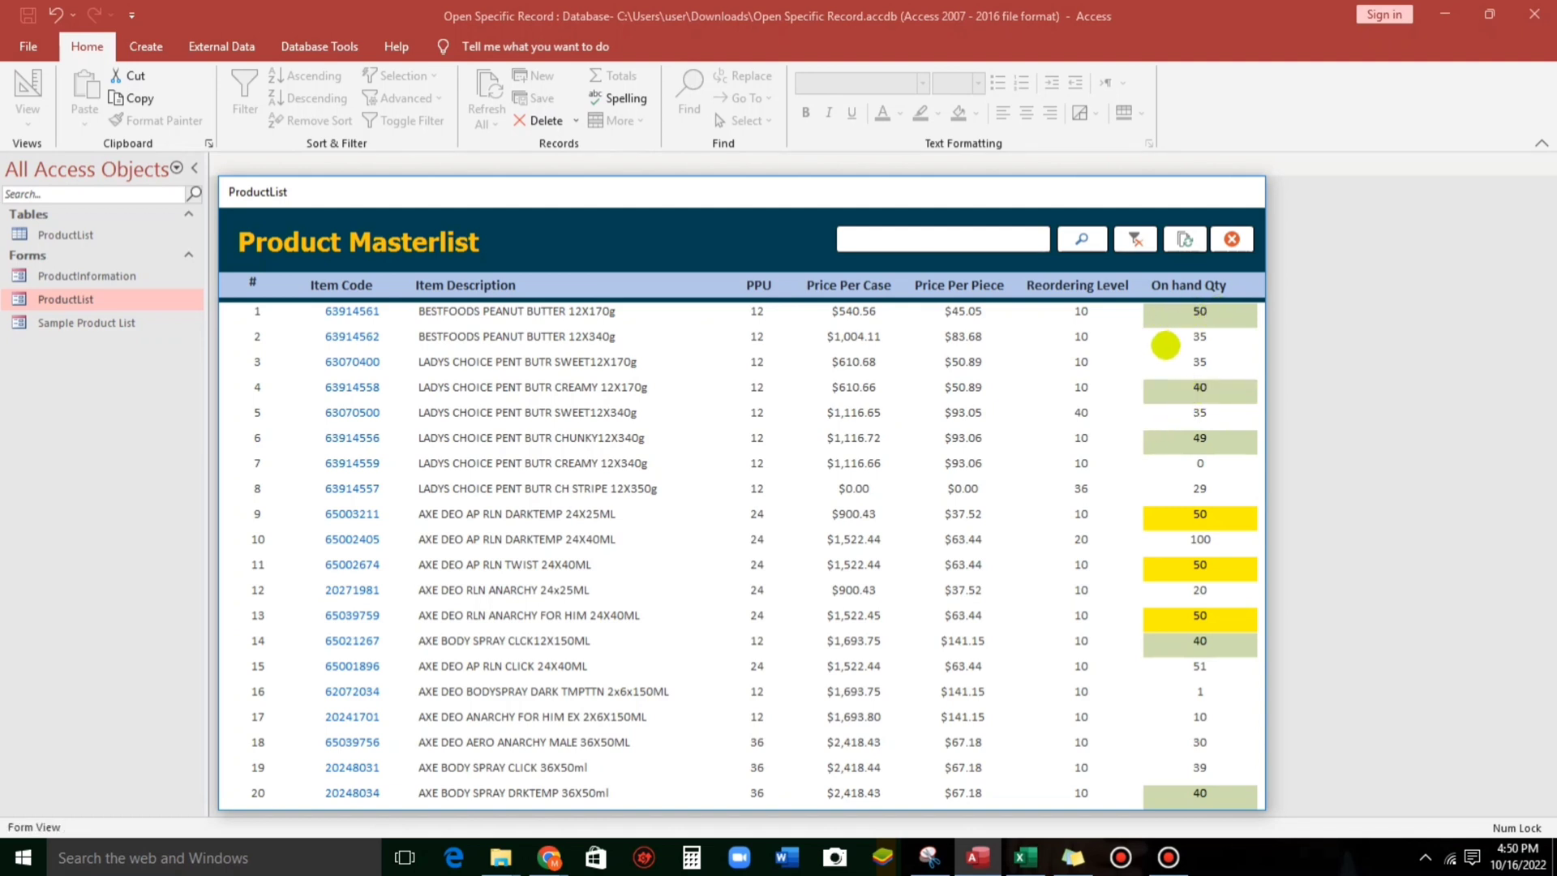
pyautogui.click(1166, 338)
pyautogui.moveTo(737, 191); pyautogui.dragTo(776, 151)
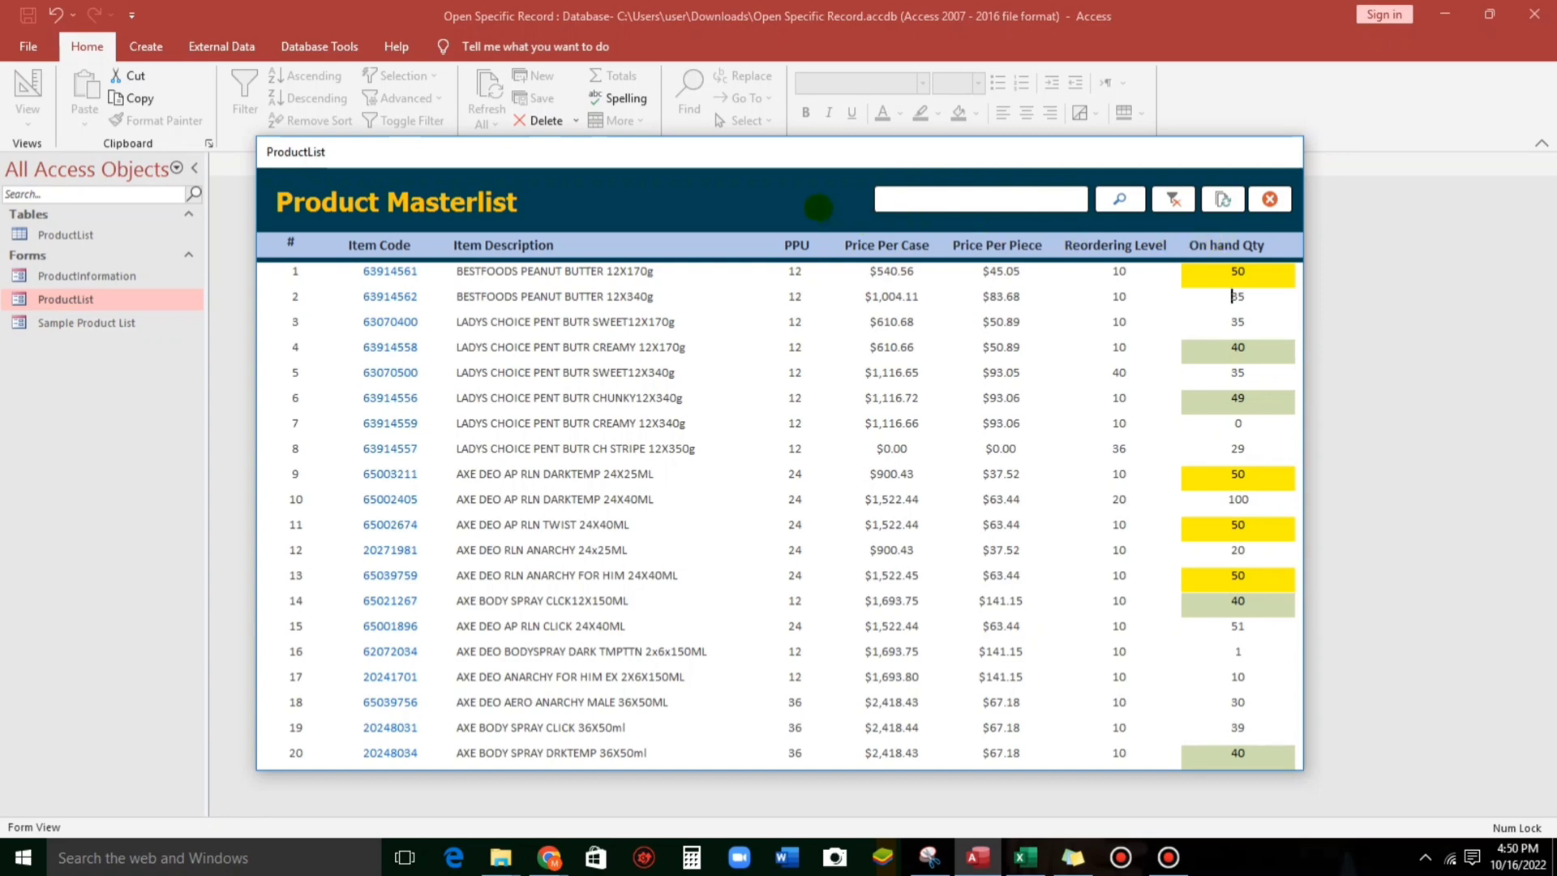
# - Return to Design View and open conditional formatting for OnHandQty
pyautogui.rightClick(795, 200)
pyautogui.click(876, 257)
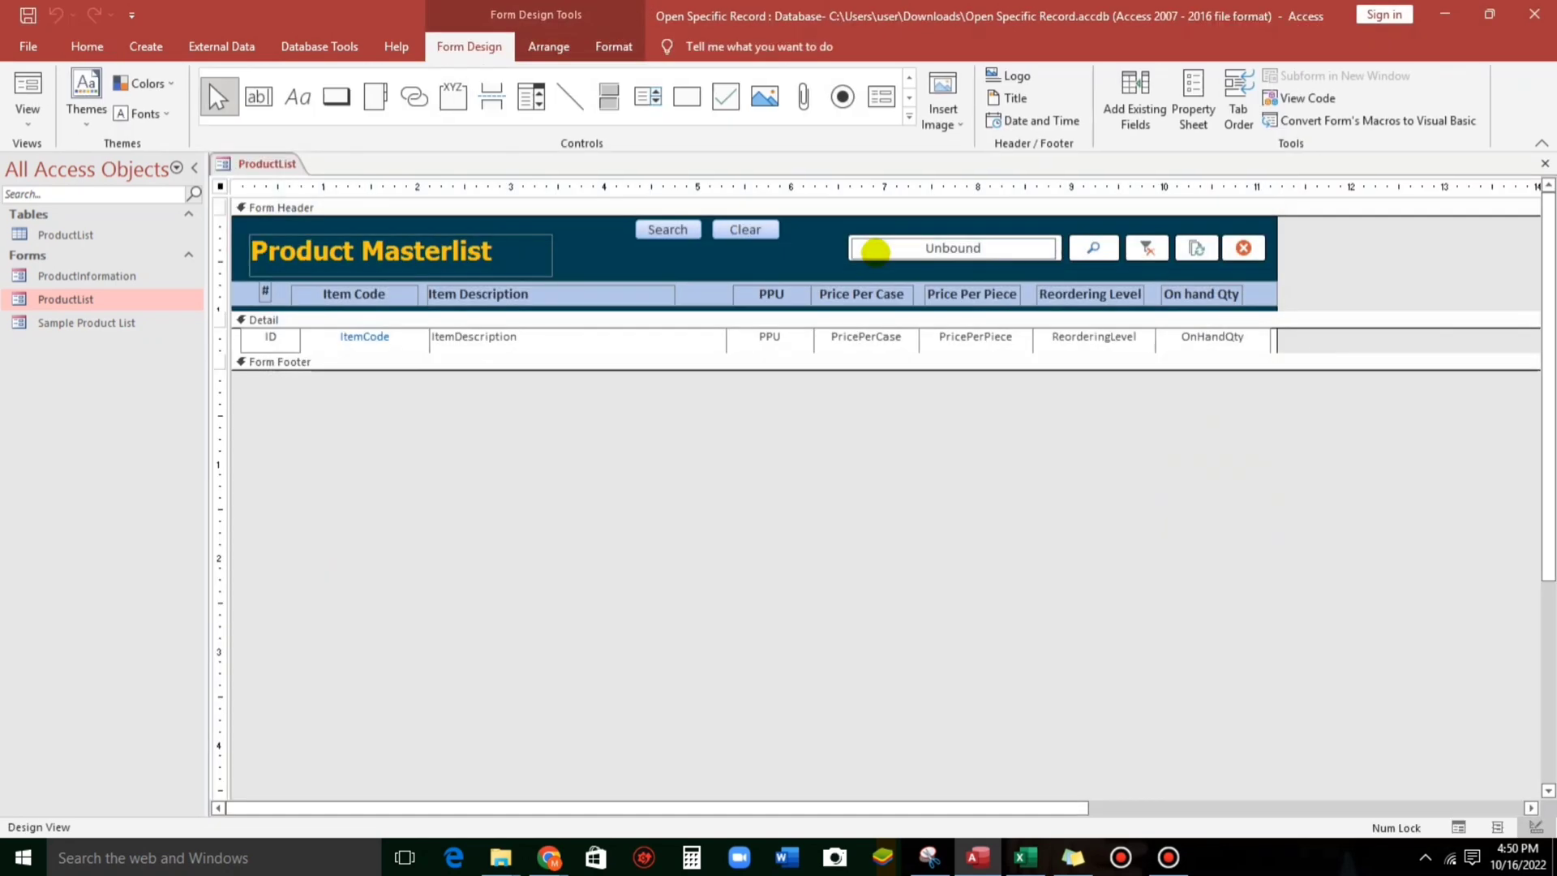
pyautogui.click(1211, 336)
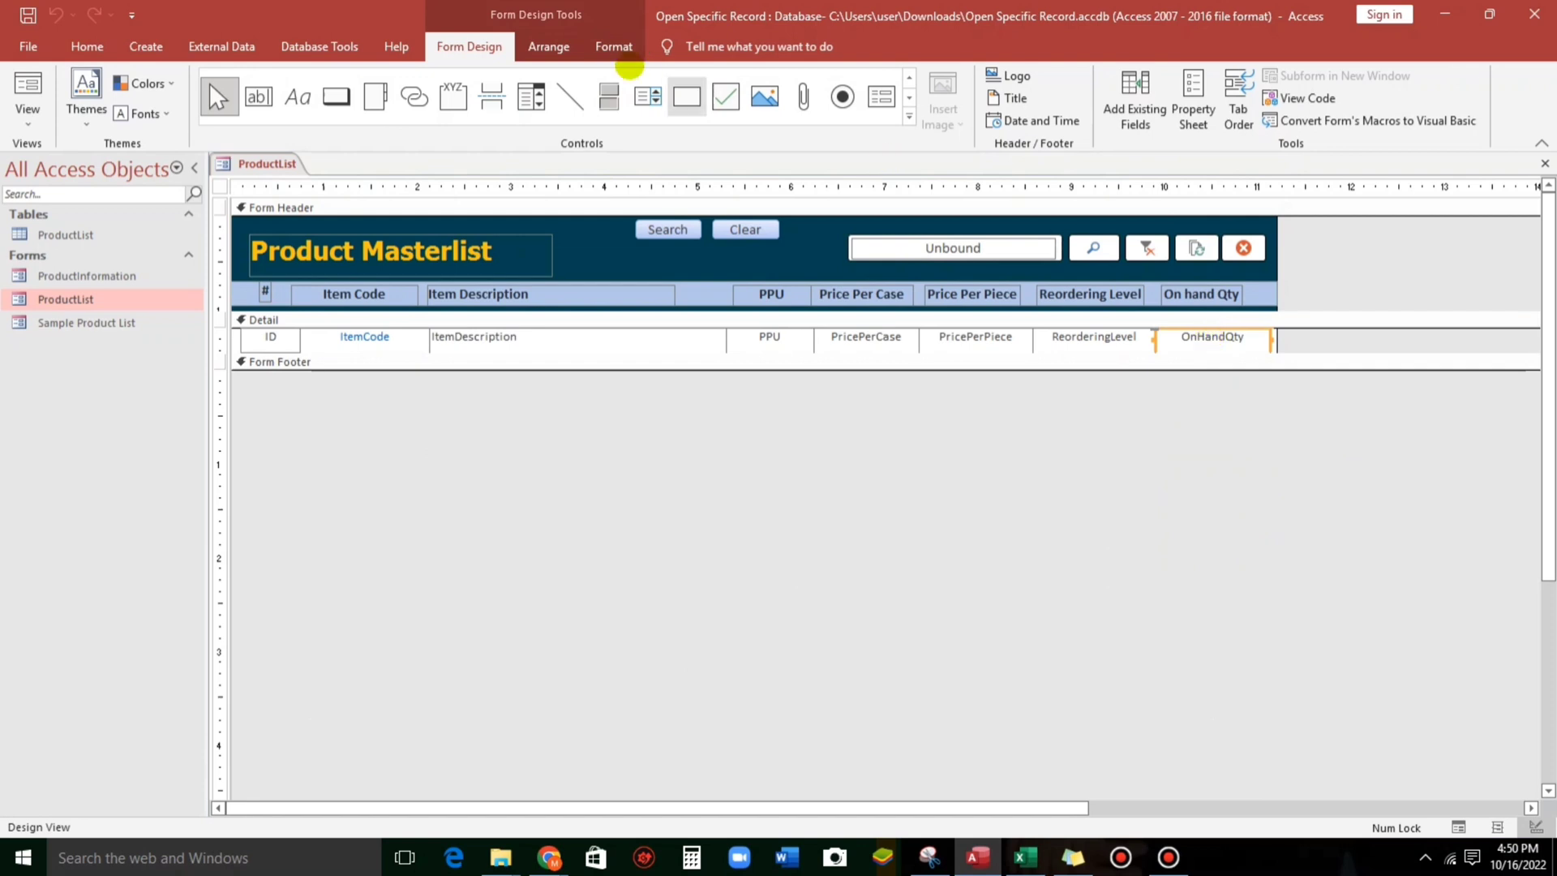
pyautogui.click(614, 46)
pyautogui.click(799, 99)
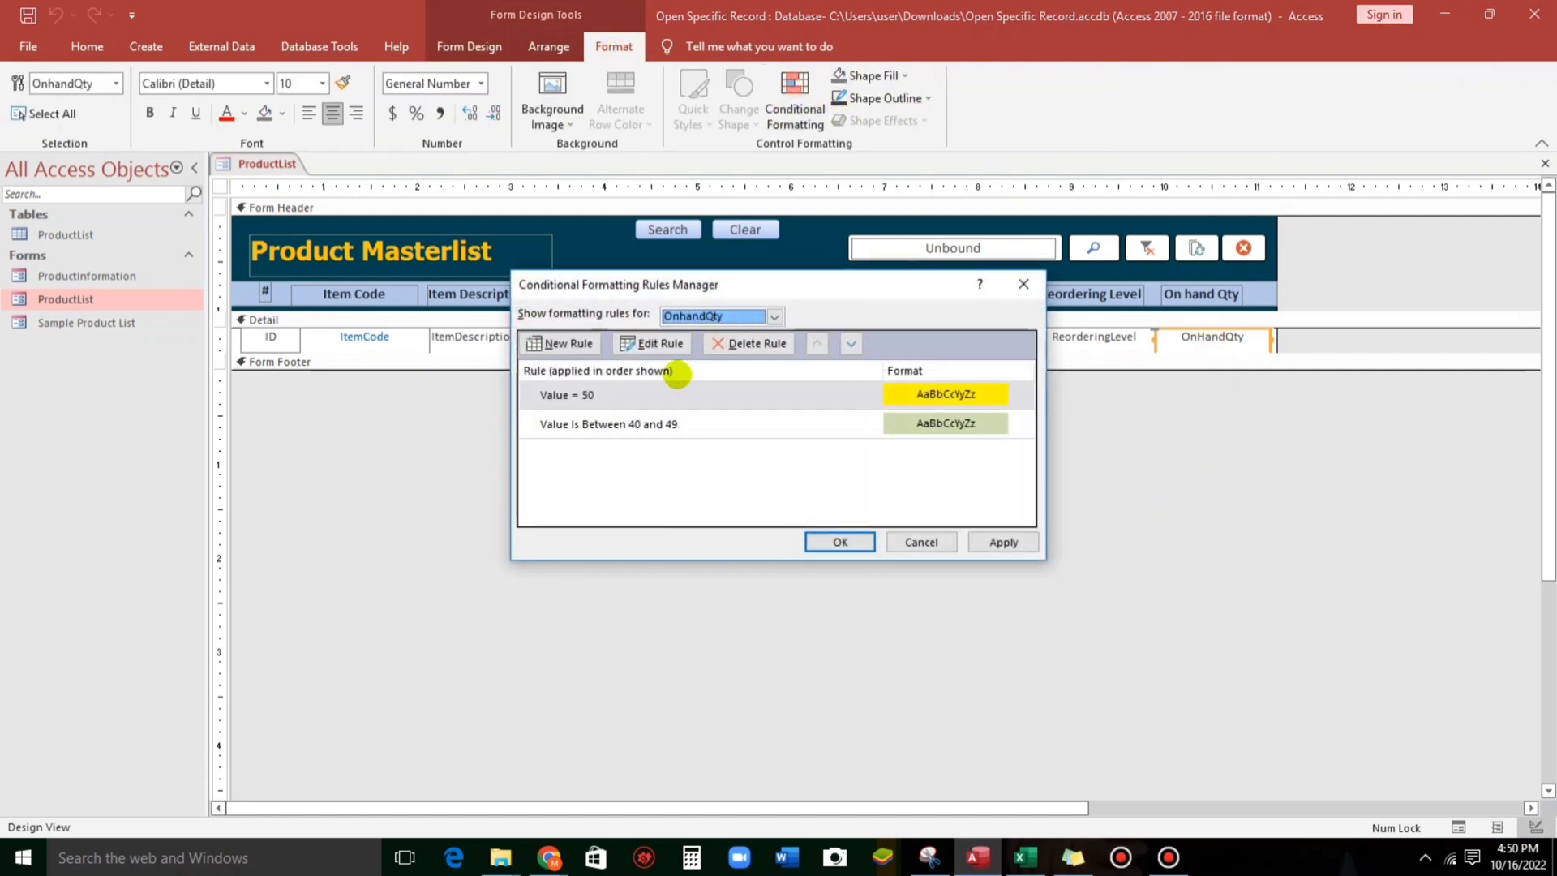
# - Delete the Value = 50 and Between 40 and 49 rules, then select all eight Detail text boxes
pyautogui.click(702, 396)
pyautogui.click(746, 343)
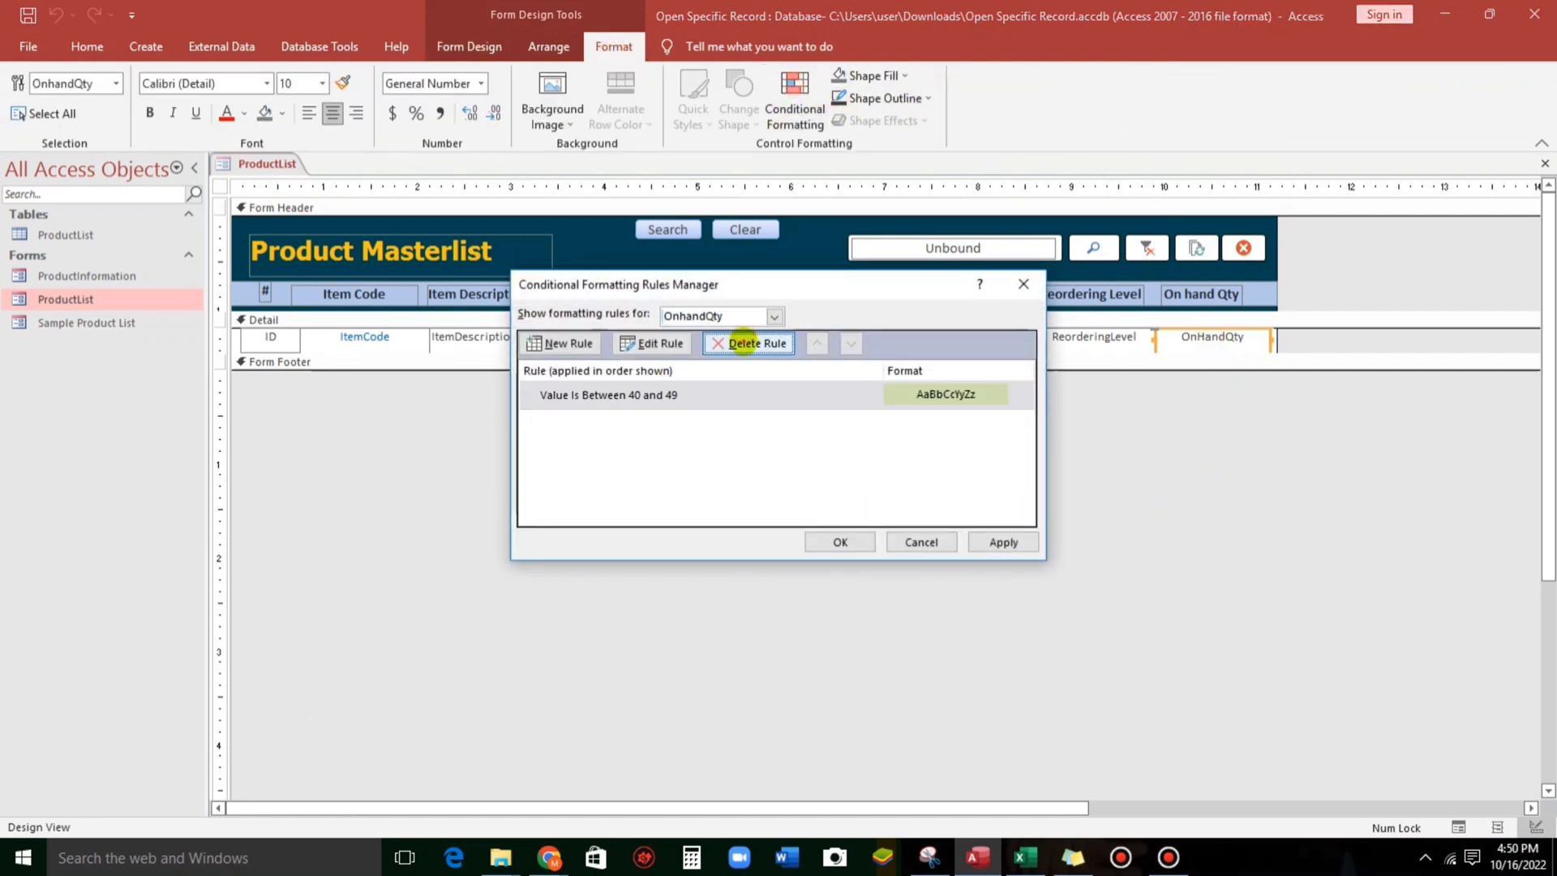
pyautogui.click(746, 343)
pyautogui.click(839, 541)
pyautogui.click(771, 507)
pyautogui.moveTo(313, 371); pyautogui.dragTo(1209, 345)
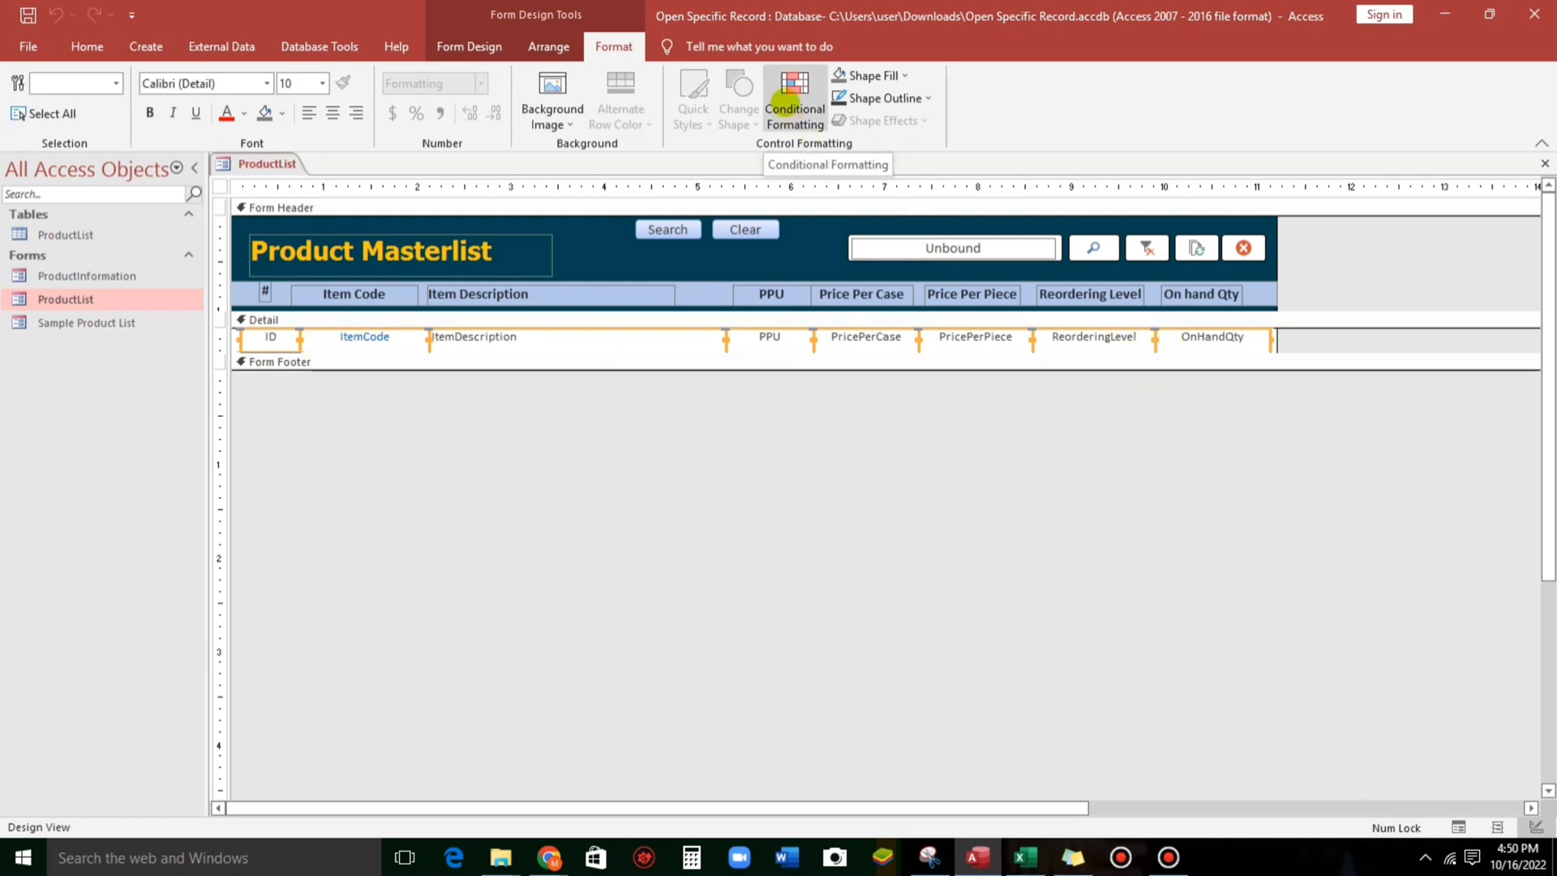
# - Add an Expression Is rule [OnhandQty]=50 with yellow fill to all selected Detail fields
pyautogui.click(791, 102)
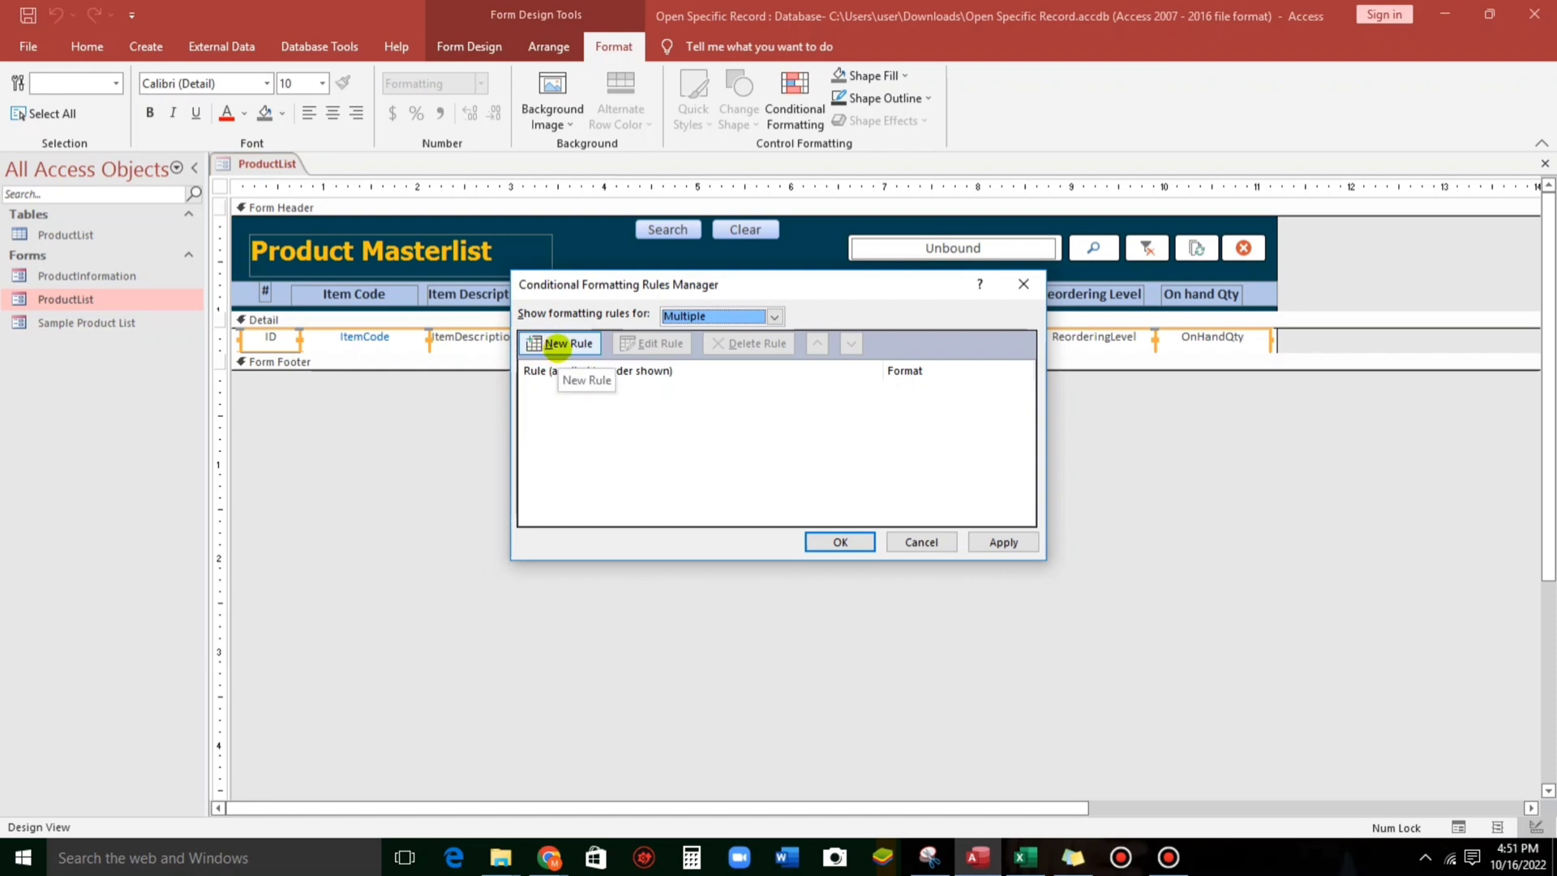
pyautogui.click(557, 345)
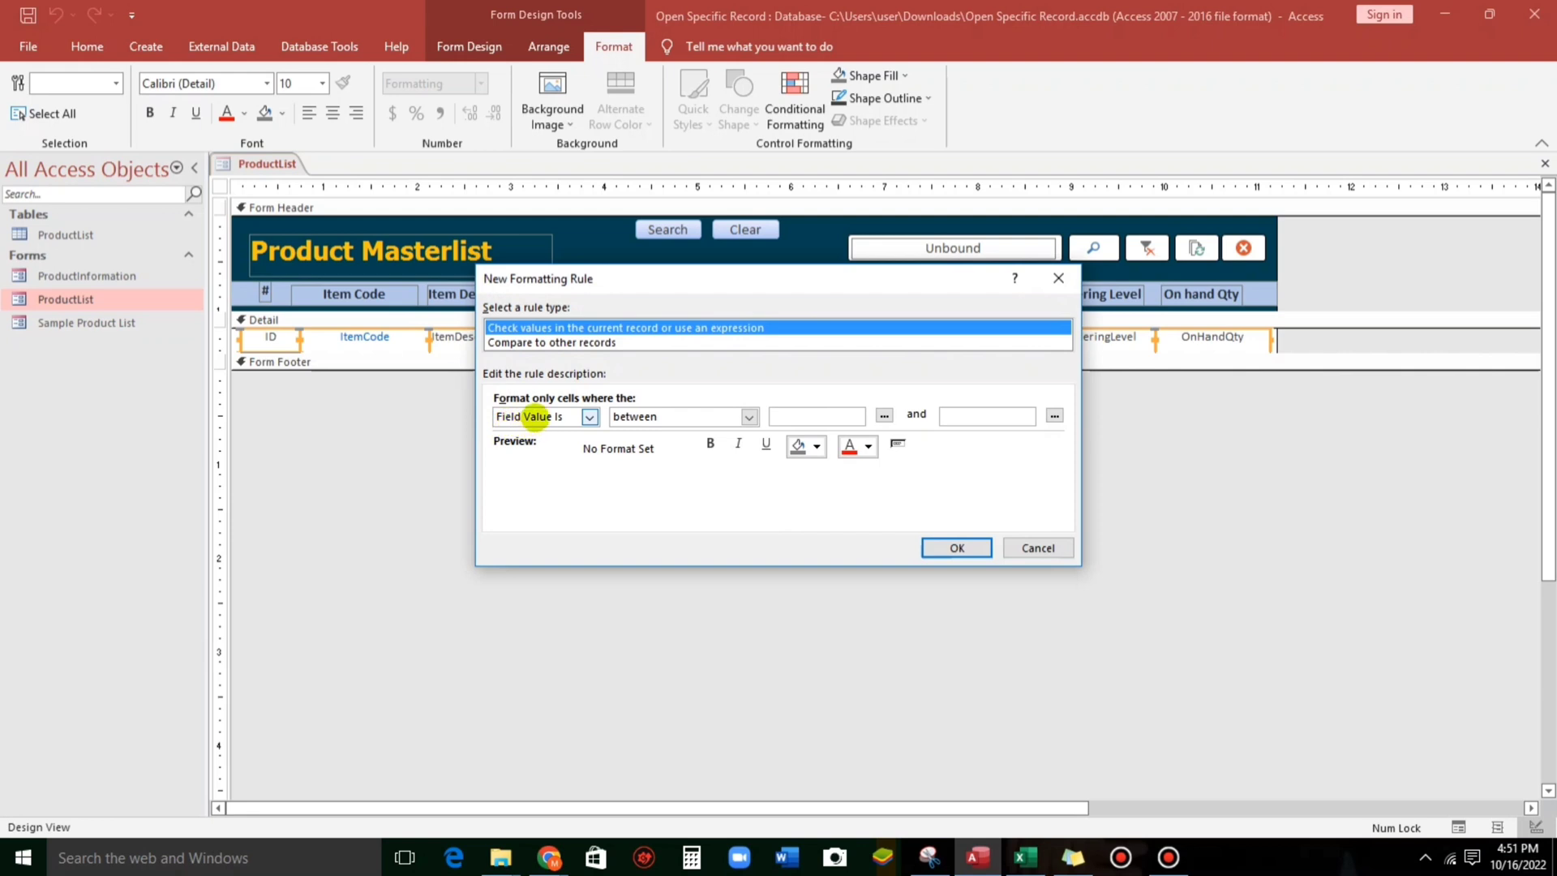
pyautogui.click(567, 417)
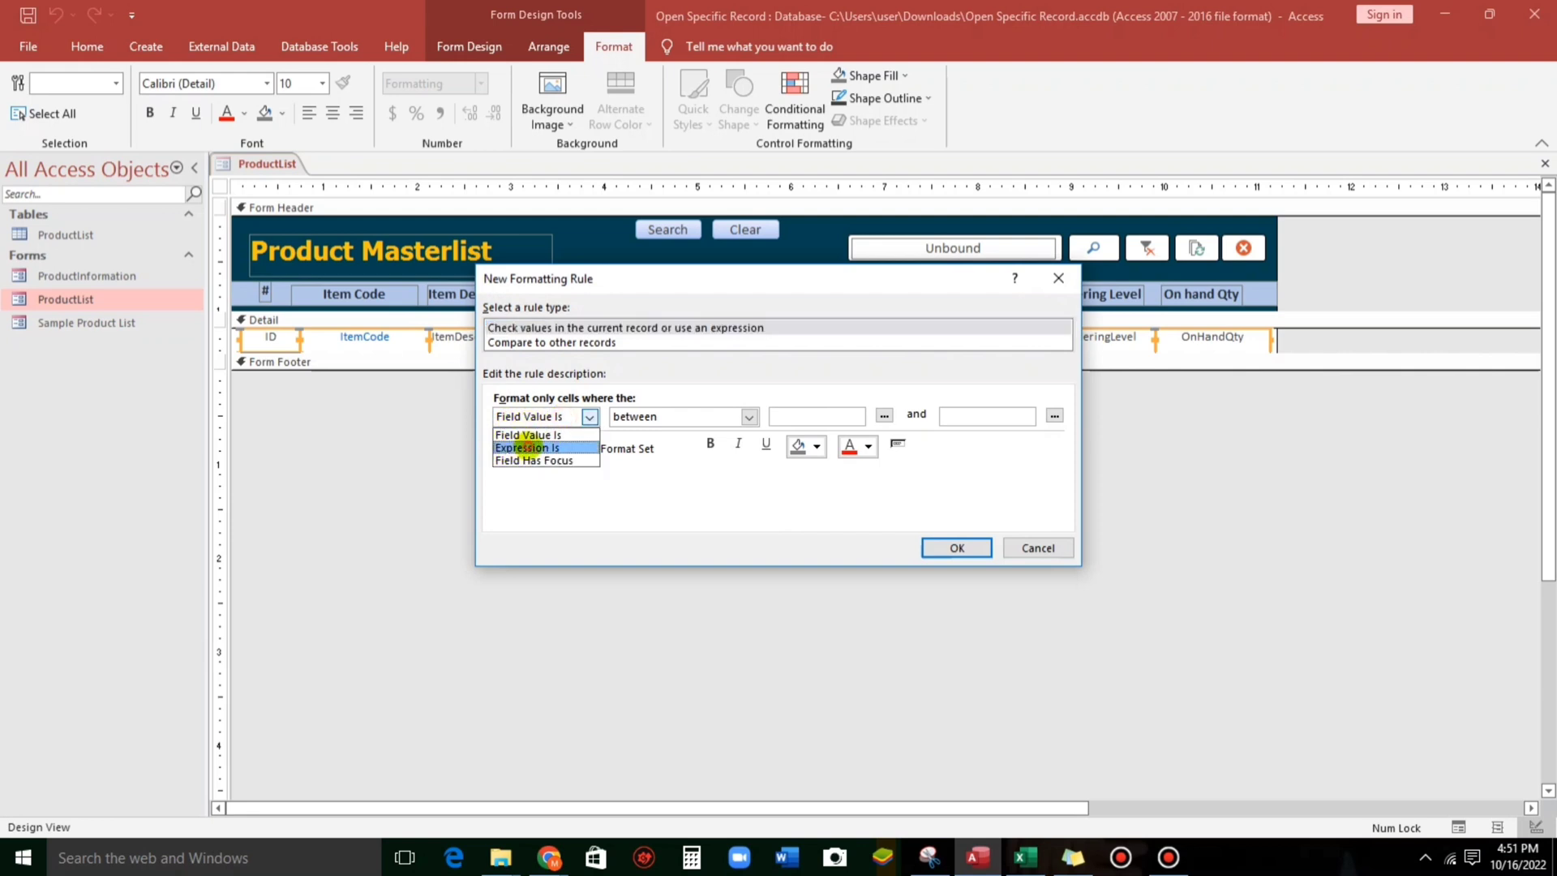
pyautogui.moveTo(734, 284); pyautogui.dragTo(686, 340)
pyautogui.click(588, 472)
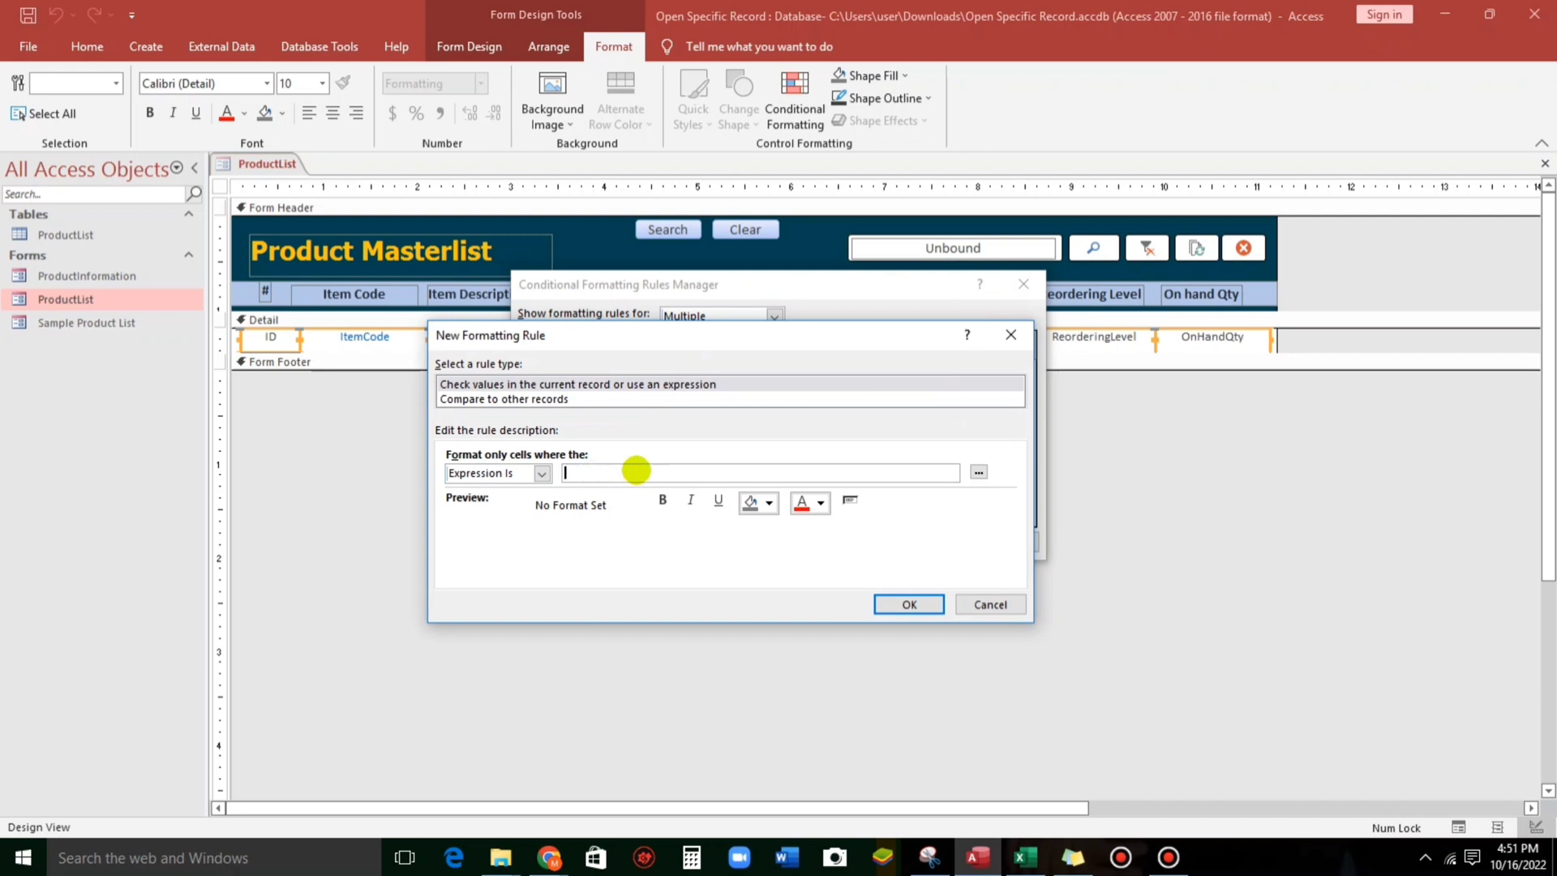
pyautogui.write('[')
pyautogui.click(766, 502)
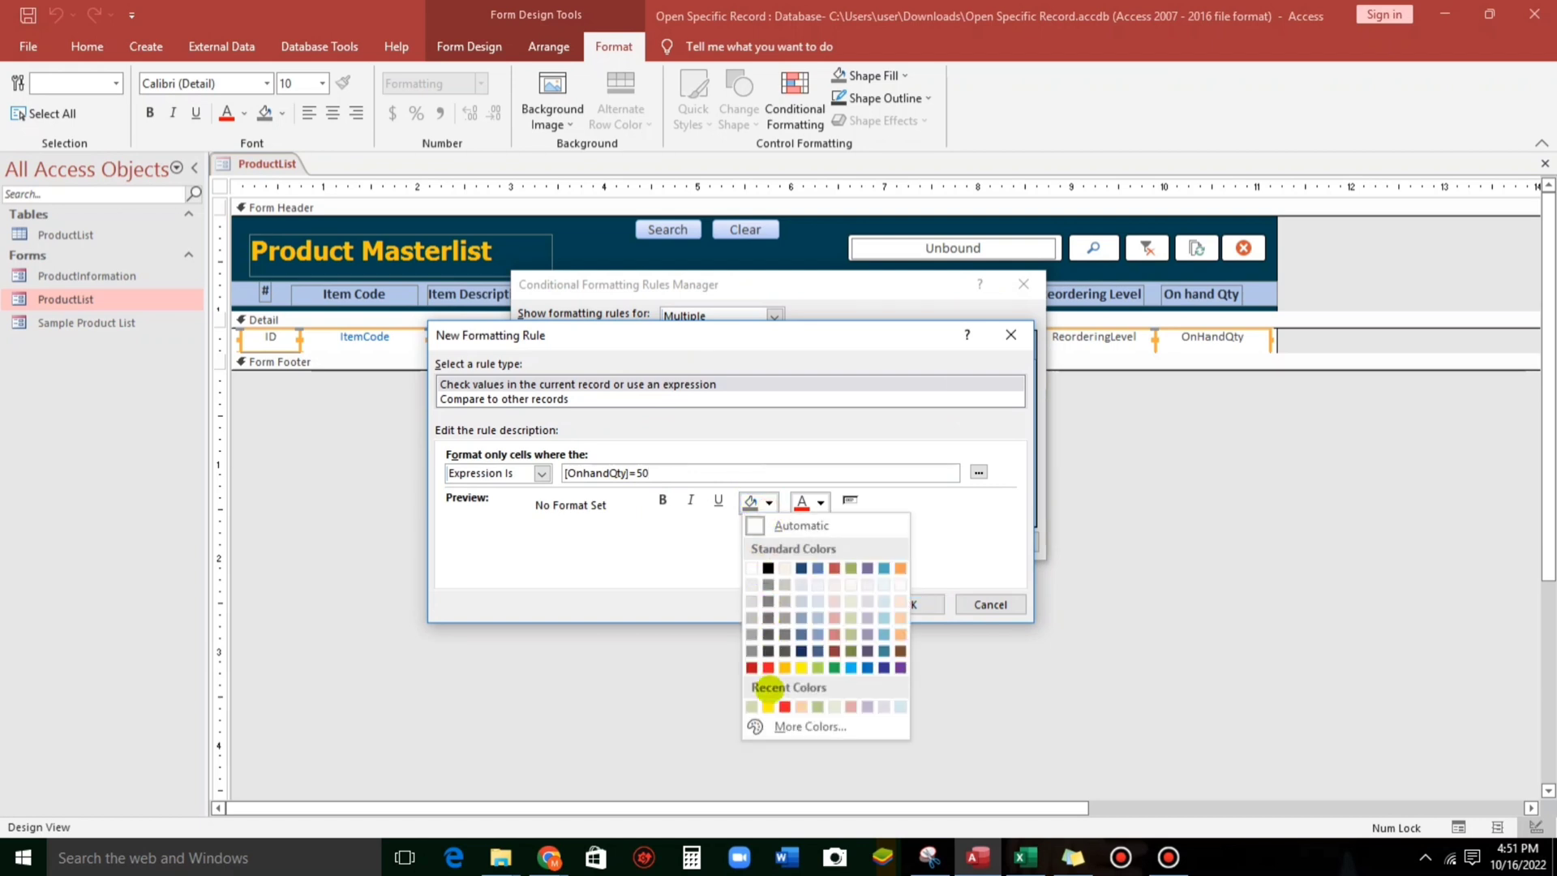
pyautogui.click(766, 706)
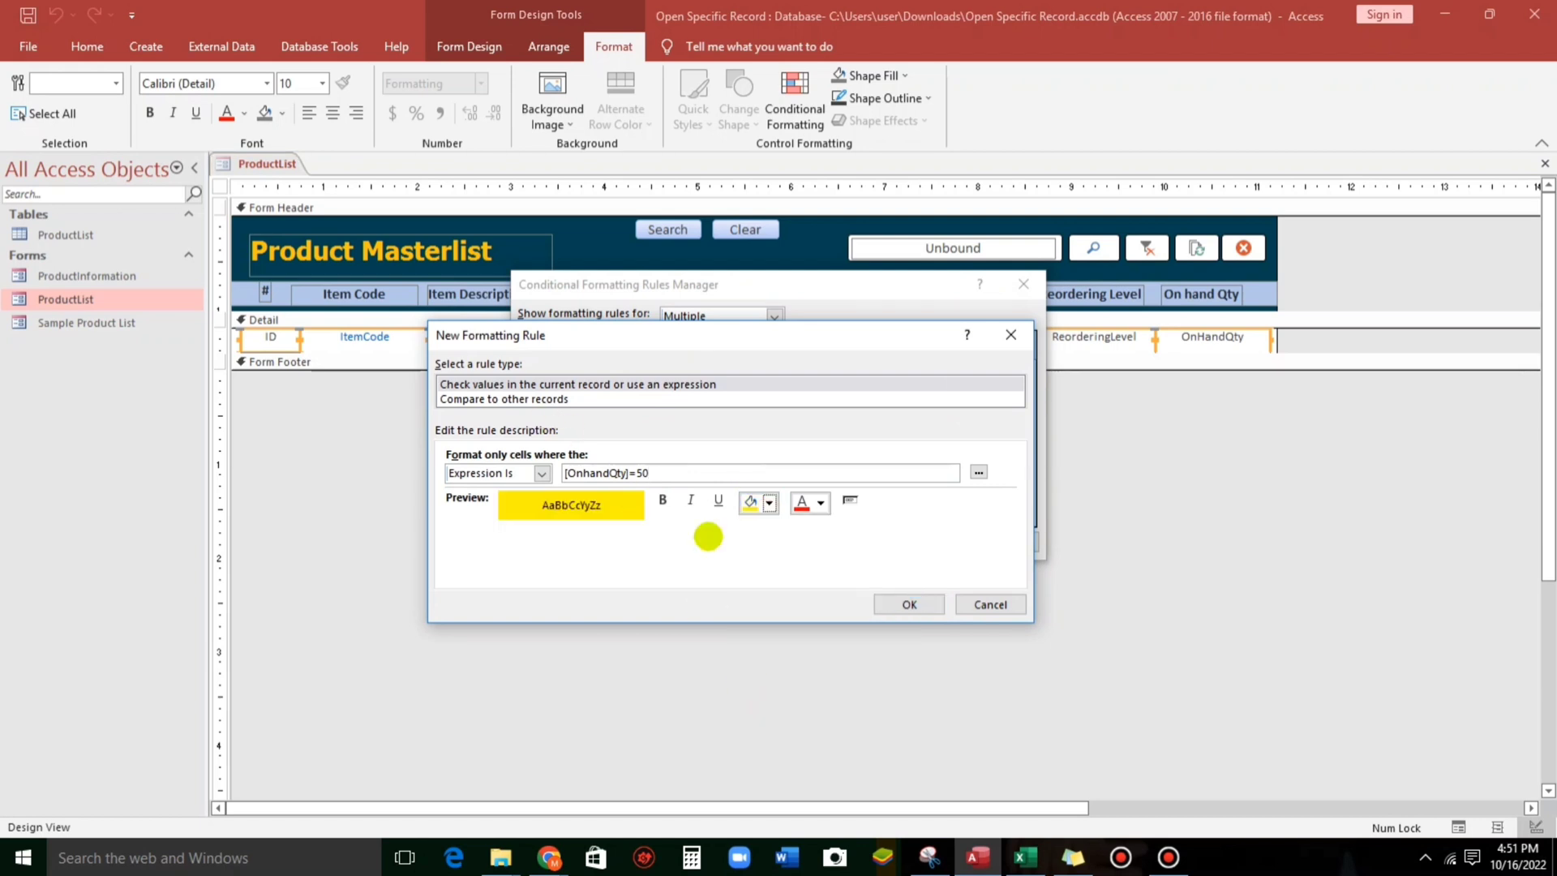
pyautogui.click(890, 600)
pyautogui.click(840, 540)
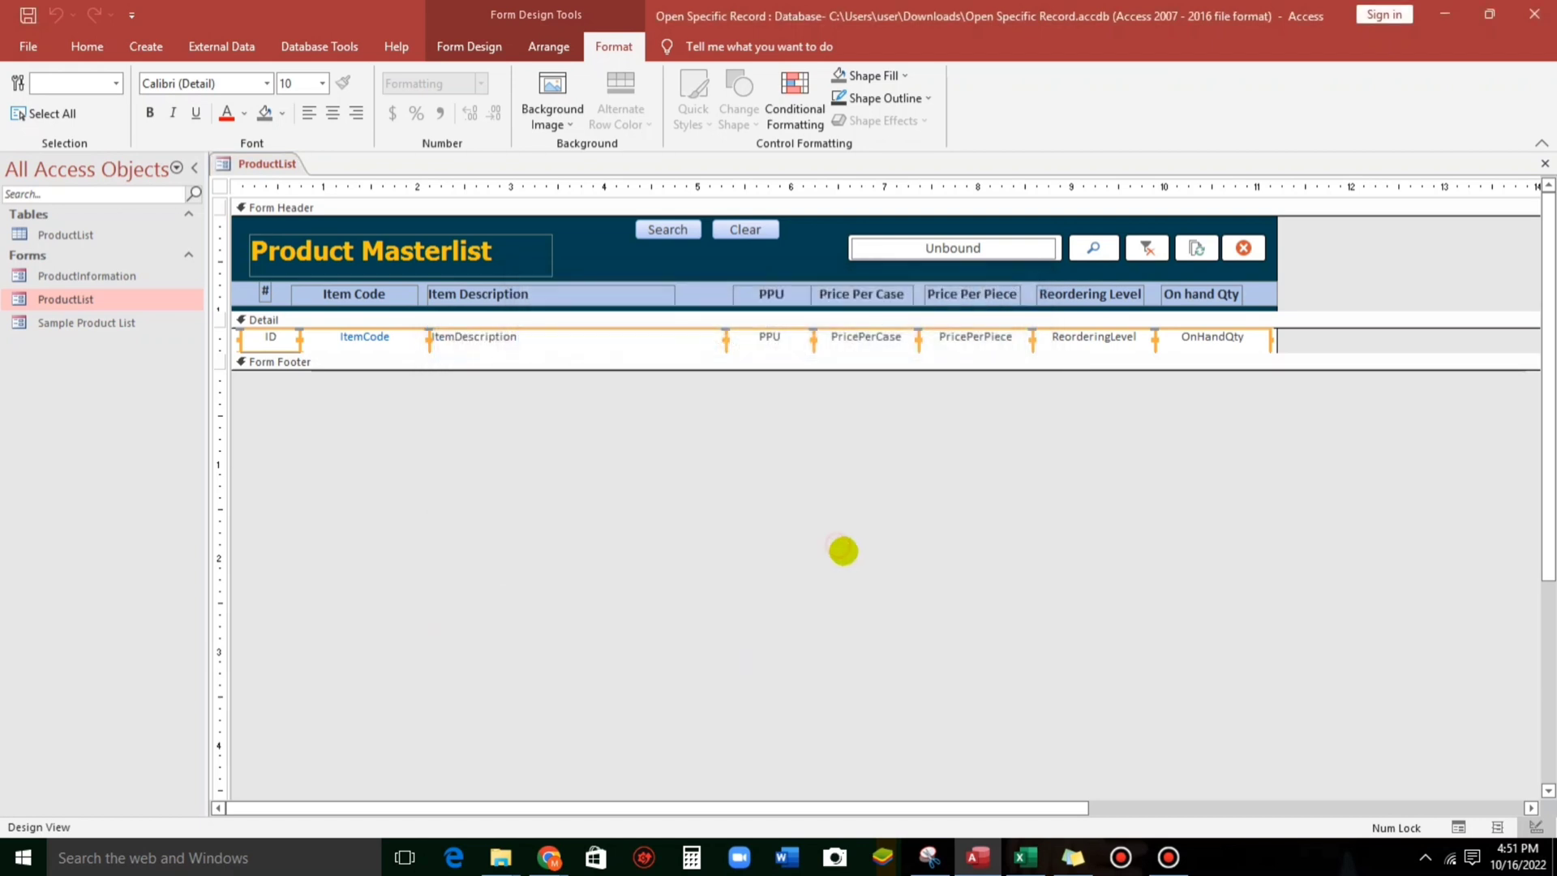
# - Switch to Form View and change row 1's On hand Qty to 49
pyautogui.click(87, 46)
pyautogui.click(32, 102)
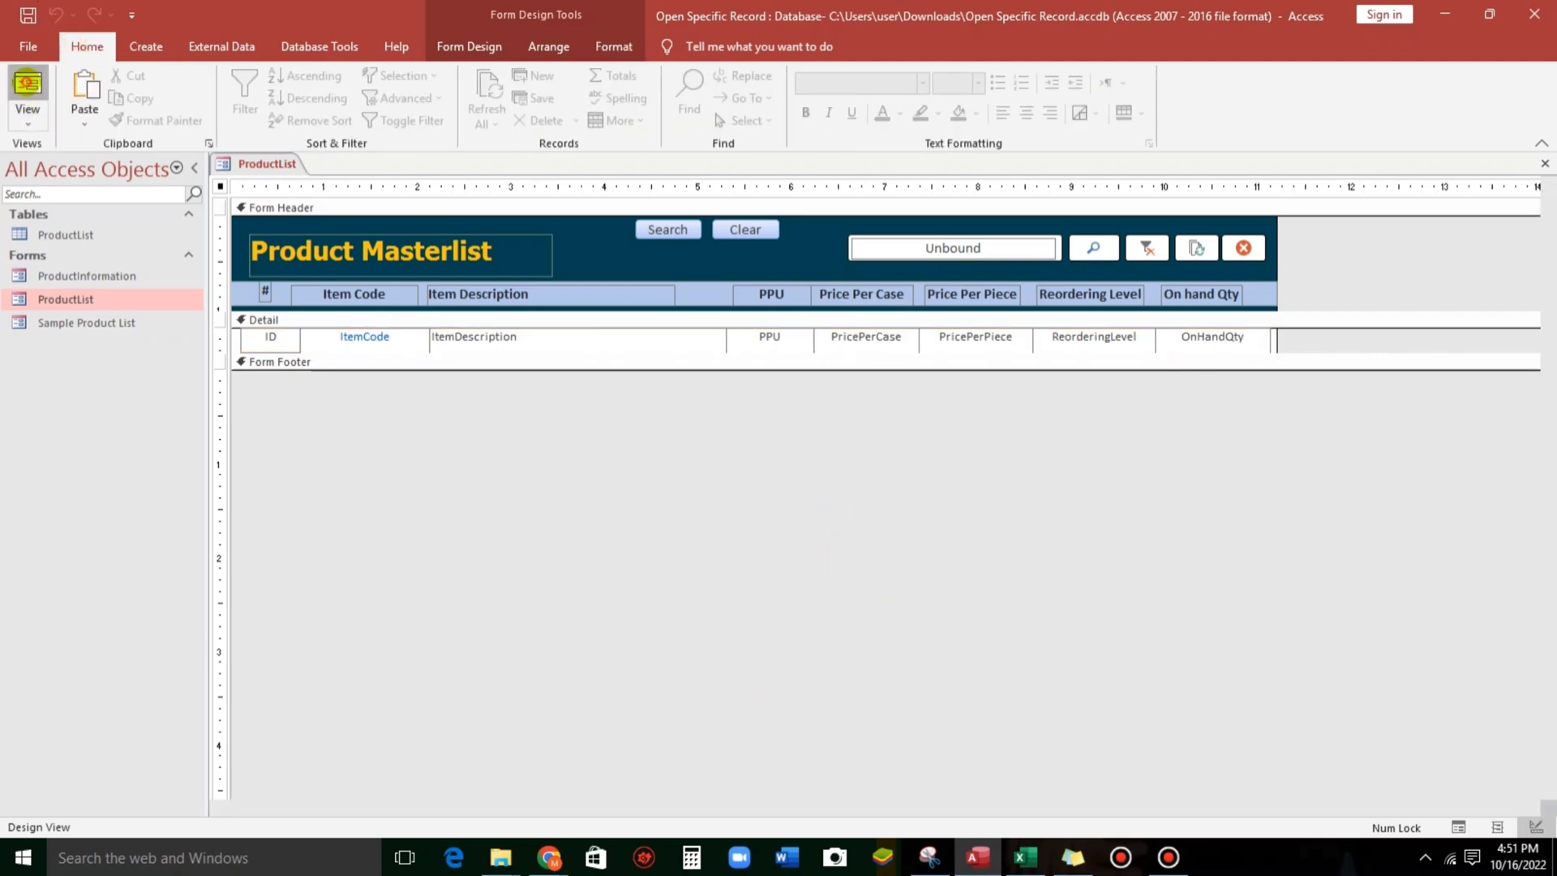
pyautogui.moveTo(445, 191); pyautogui.dragTo(480, 148)
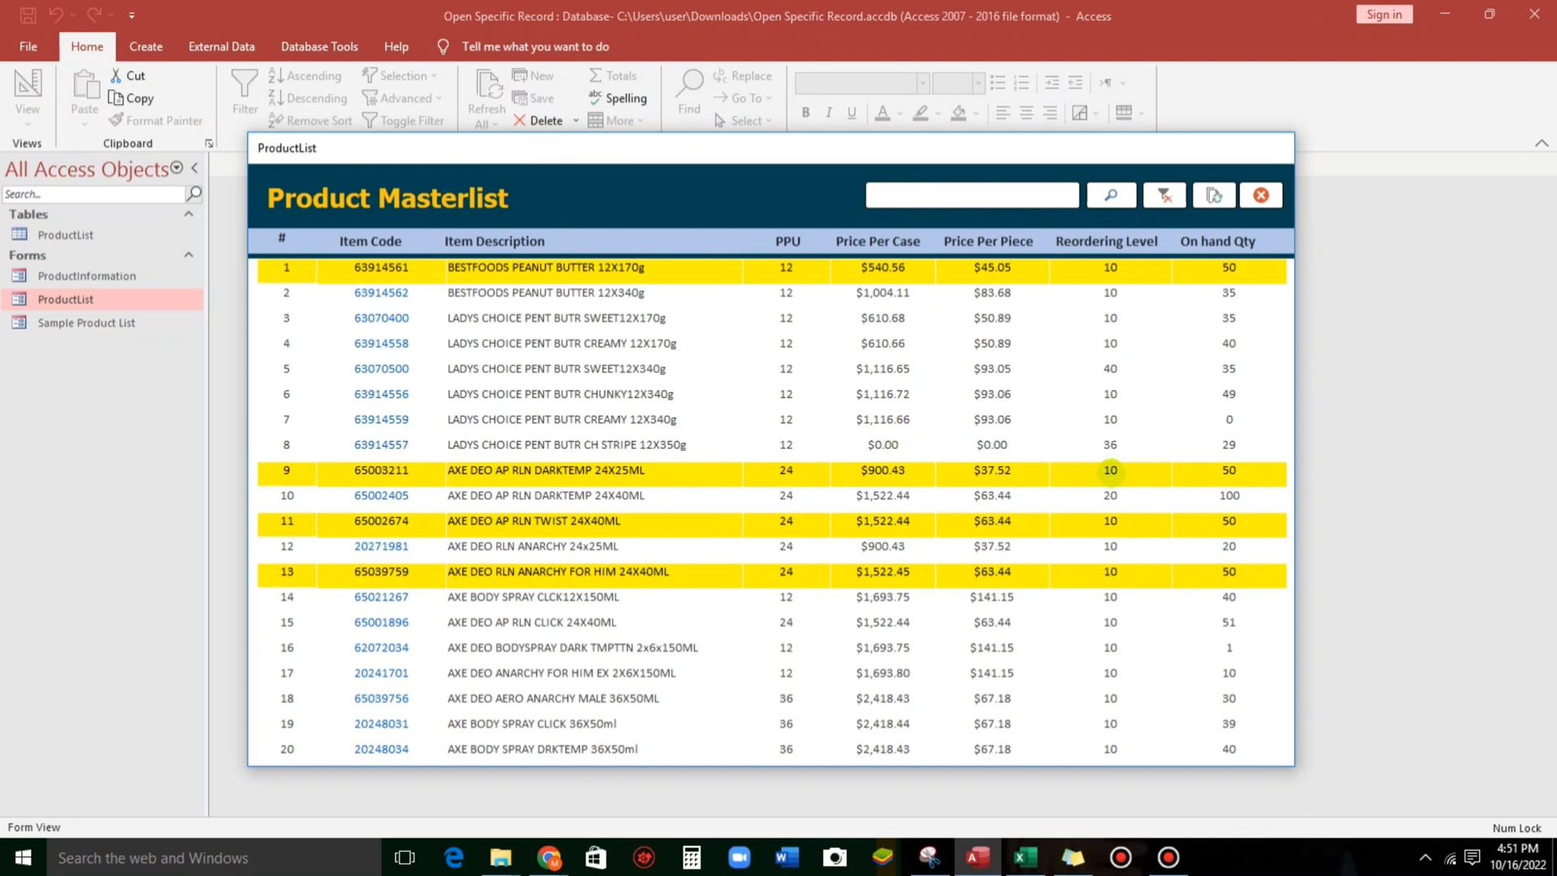
pyautogui.doubleClick(1226, 263)
pyautogui.click(1227, 293)
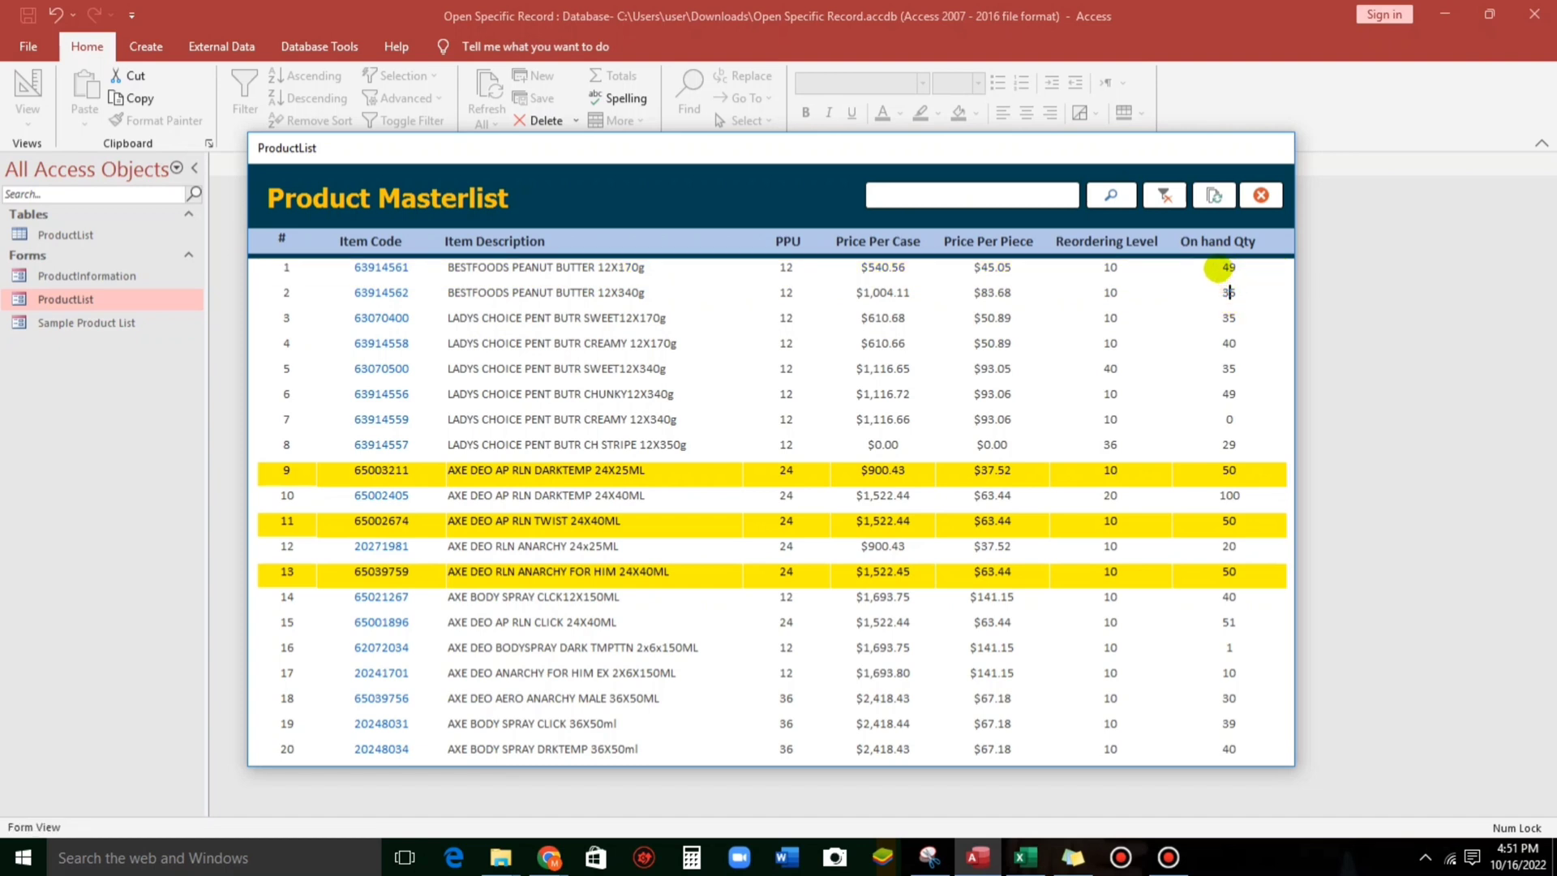
# - Change row 1's On hand Qty to 51, then back to 50
pyautogui.doubleClick(1229, 267)
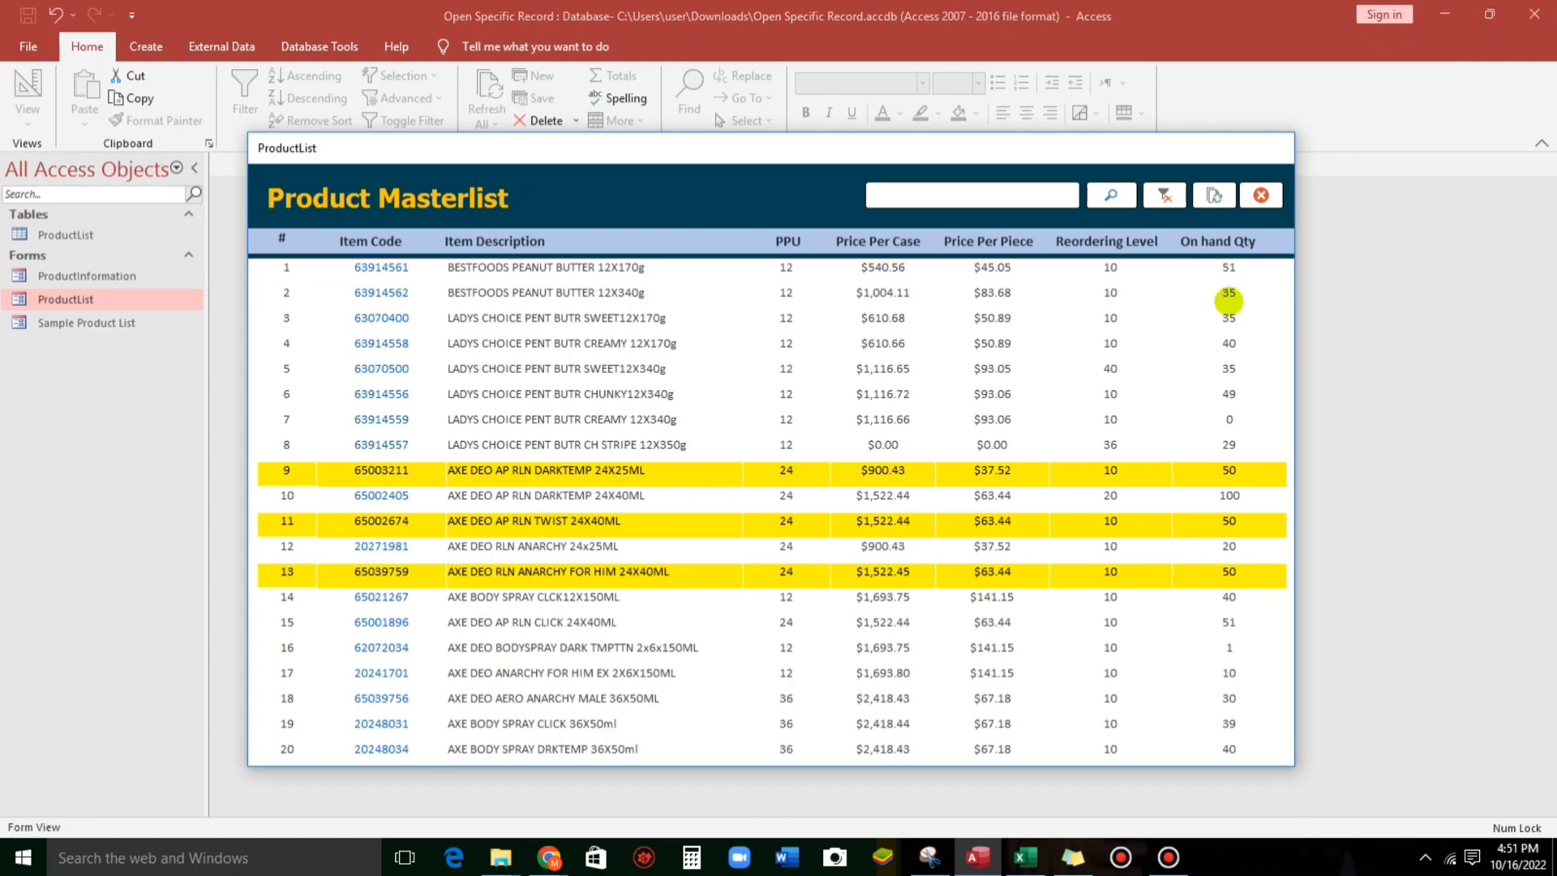
pyautogui.click(1228, 294)
pyautogui.doubleClick(1221, 264)
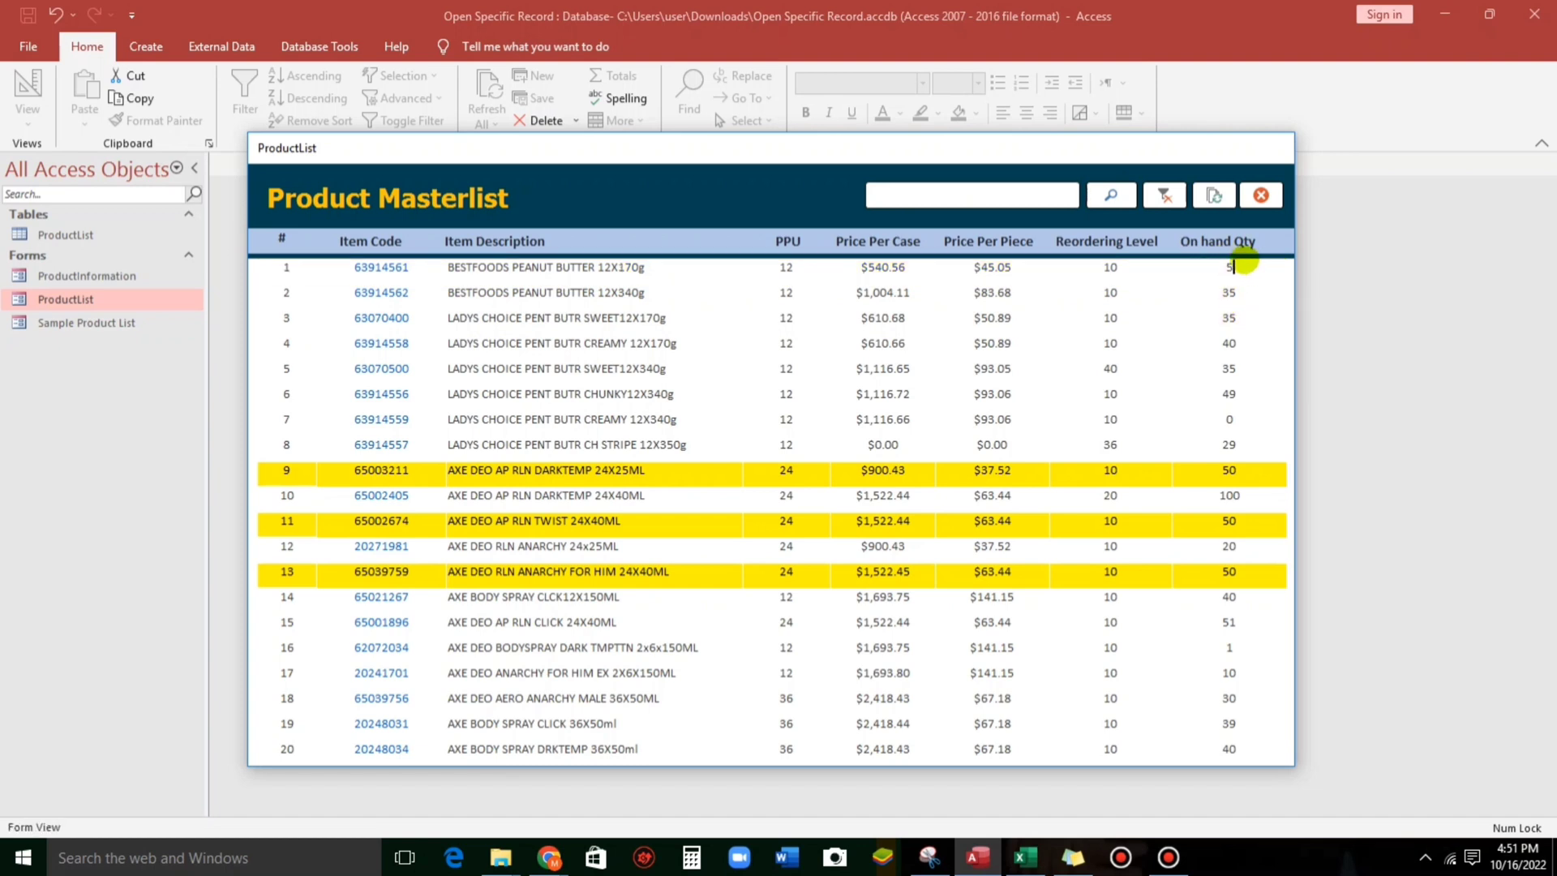
pyautogui.write('50')
pyautogui.click(1222, 320)
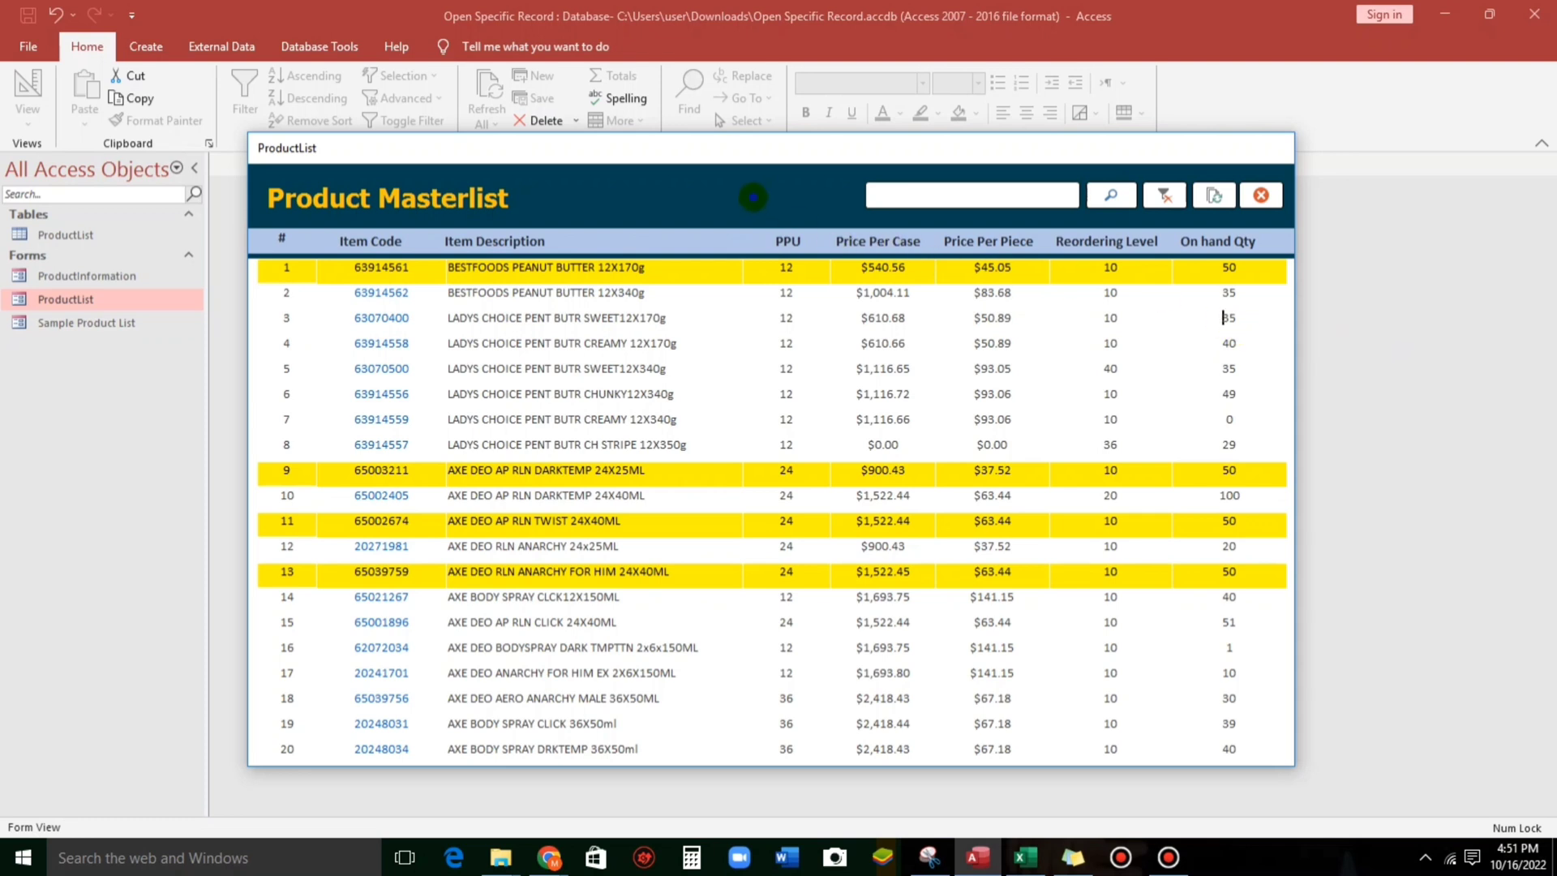
pyautogui.rightClick(755, 200)
# - Return to Design View, select all Detail text boxes and open the conditional formatting manager
pyautogui.click(811, 255)
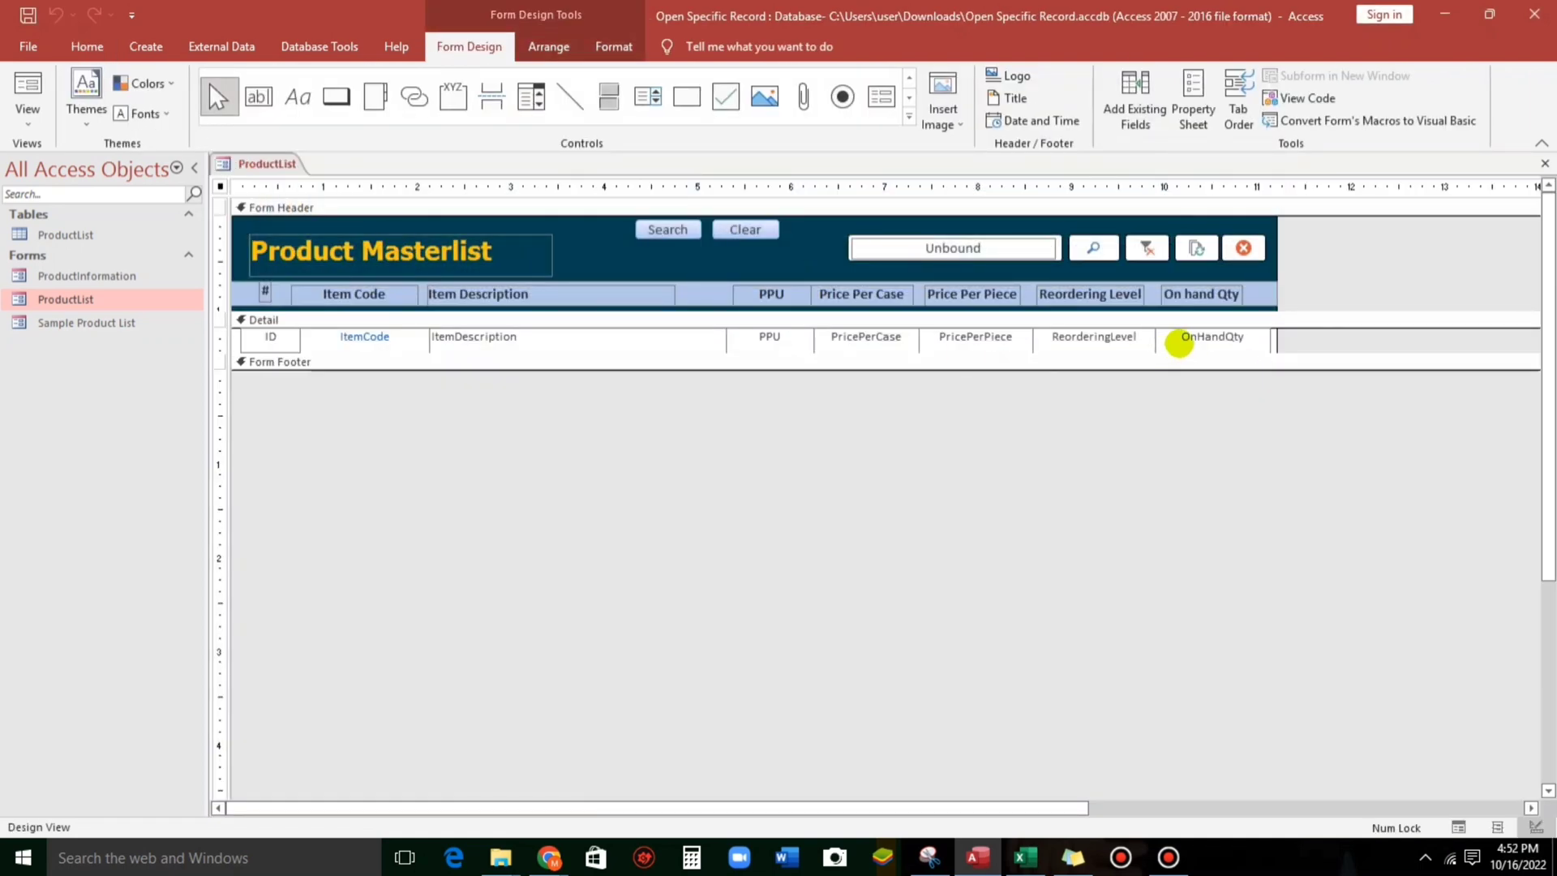
pyautogui.moveTo(253, 400); pyautogui.dragTo(1243, 342)
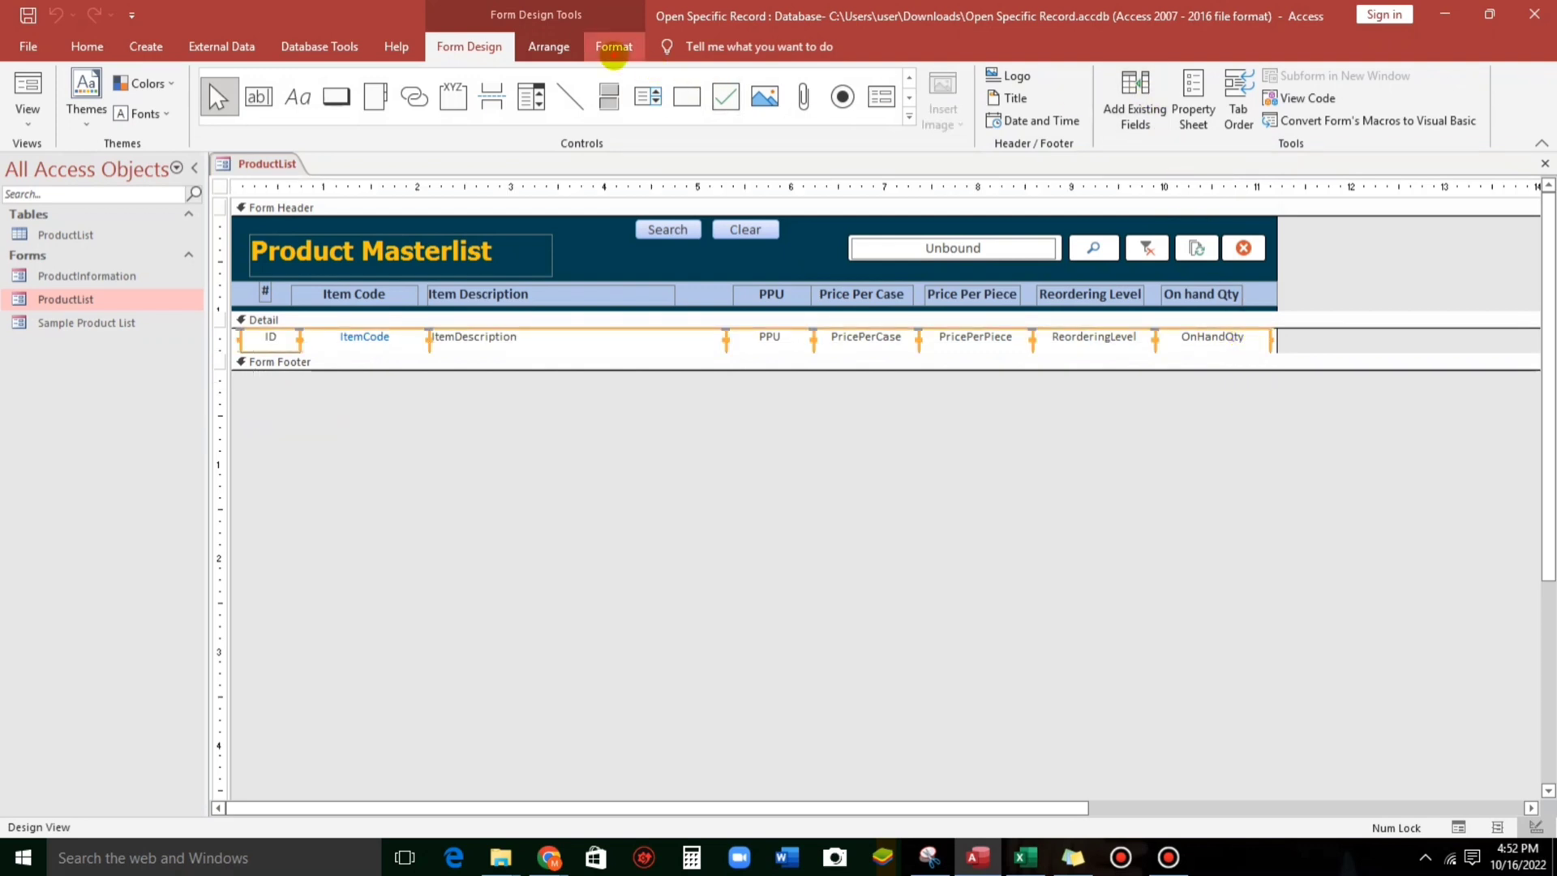
pyautogui.click(614, 46)
pyautogui.click(791, 106)
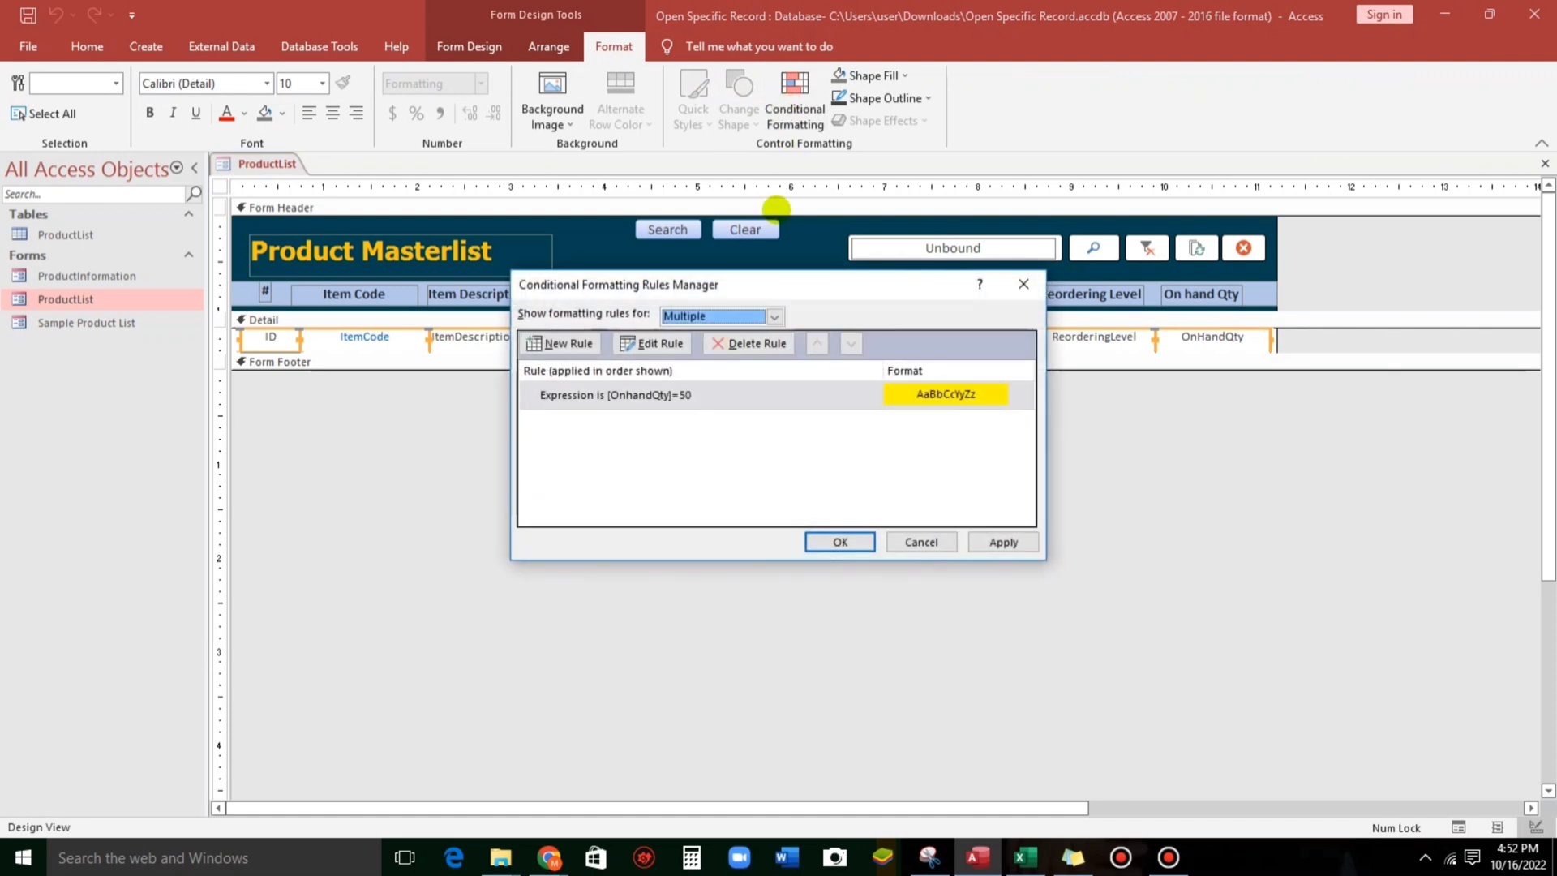
# - Start a new rule with its condition type set to Expression Is
pyautogui.click(567, 343)
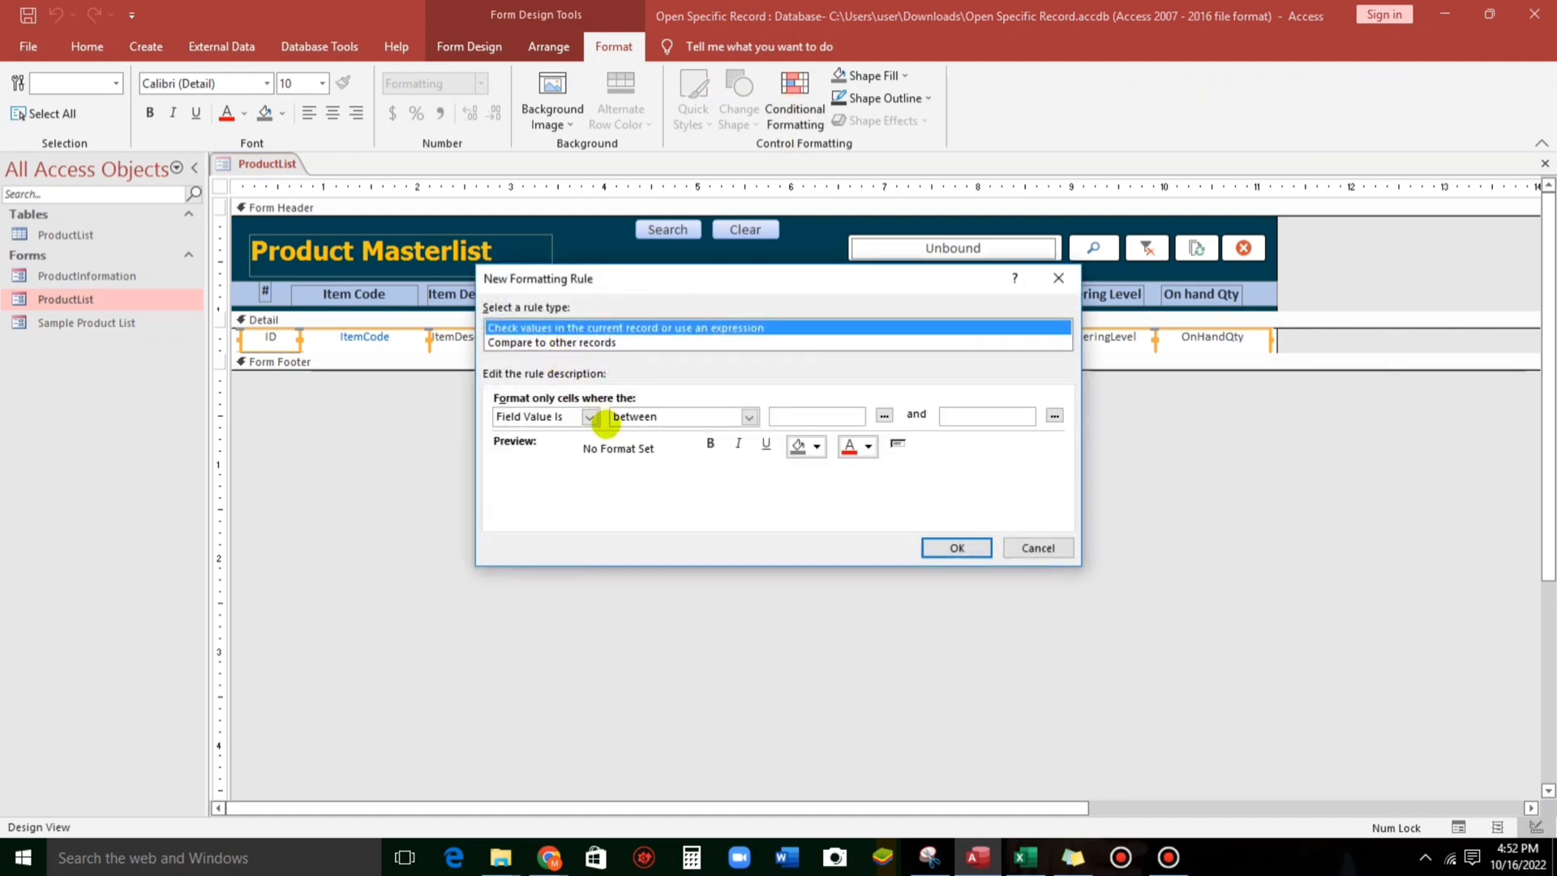
pyautogui.click(523, 416)
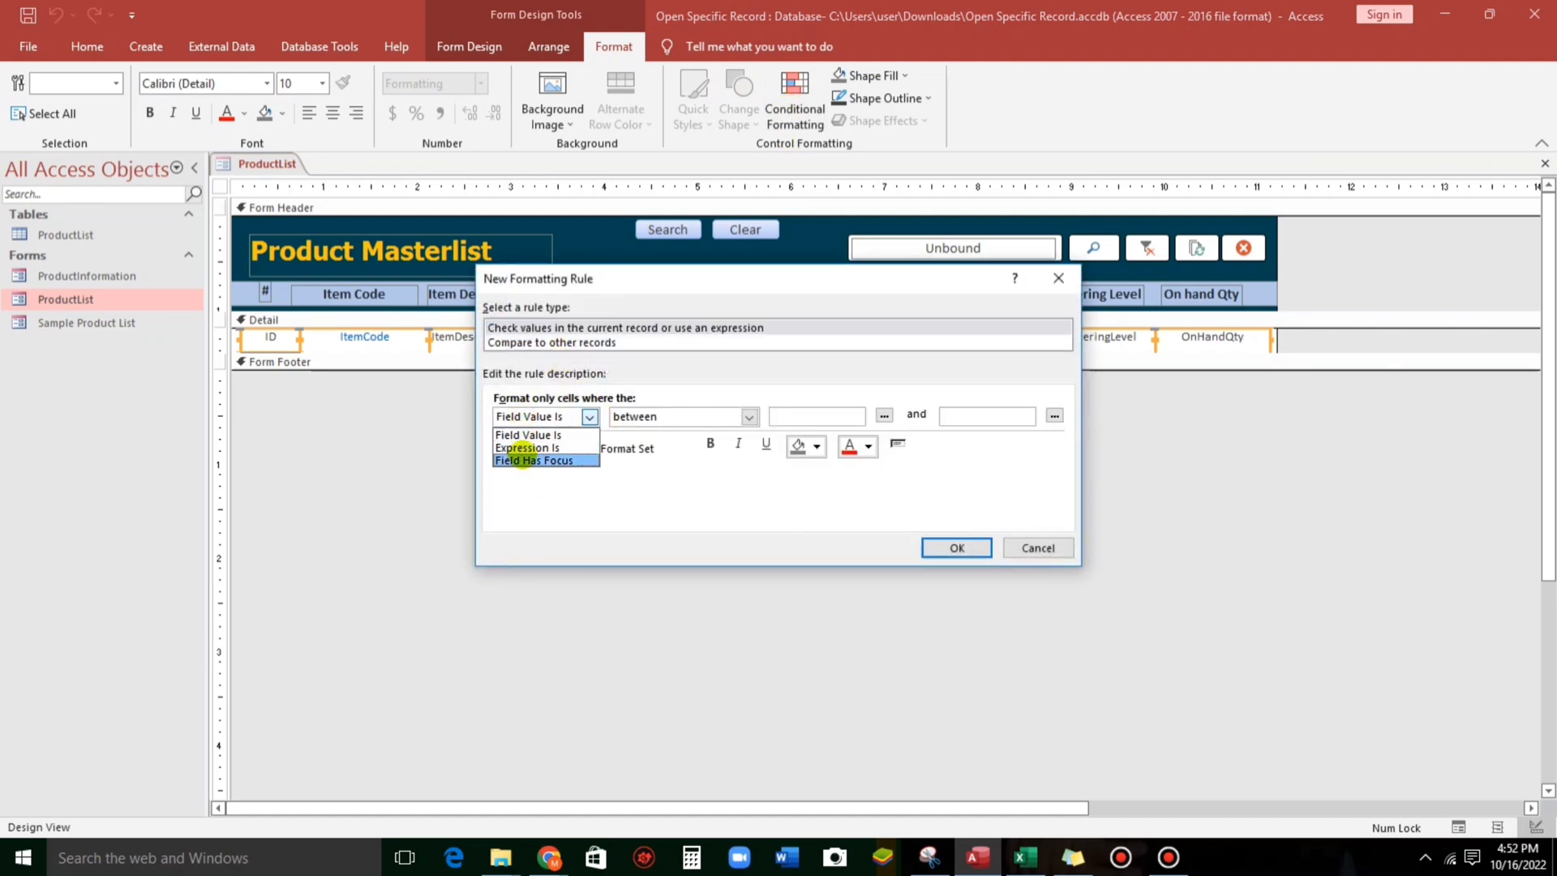
pyautogui.click(525, 447)
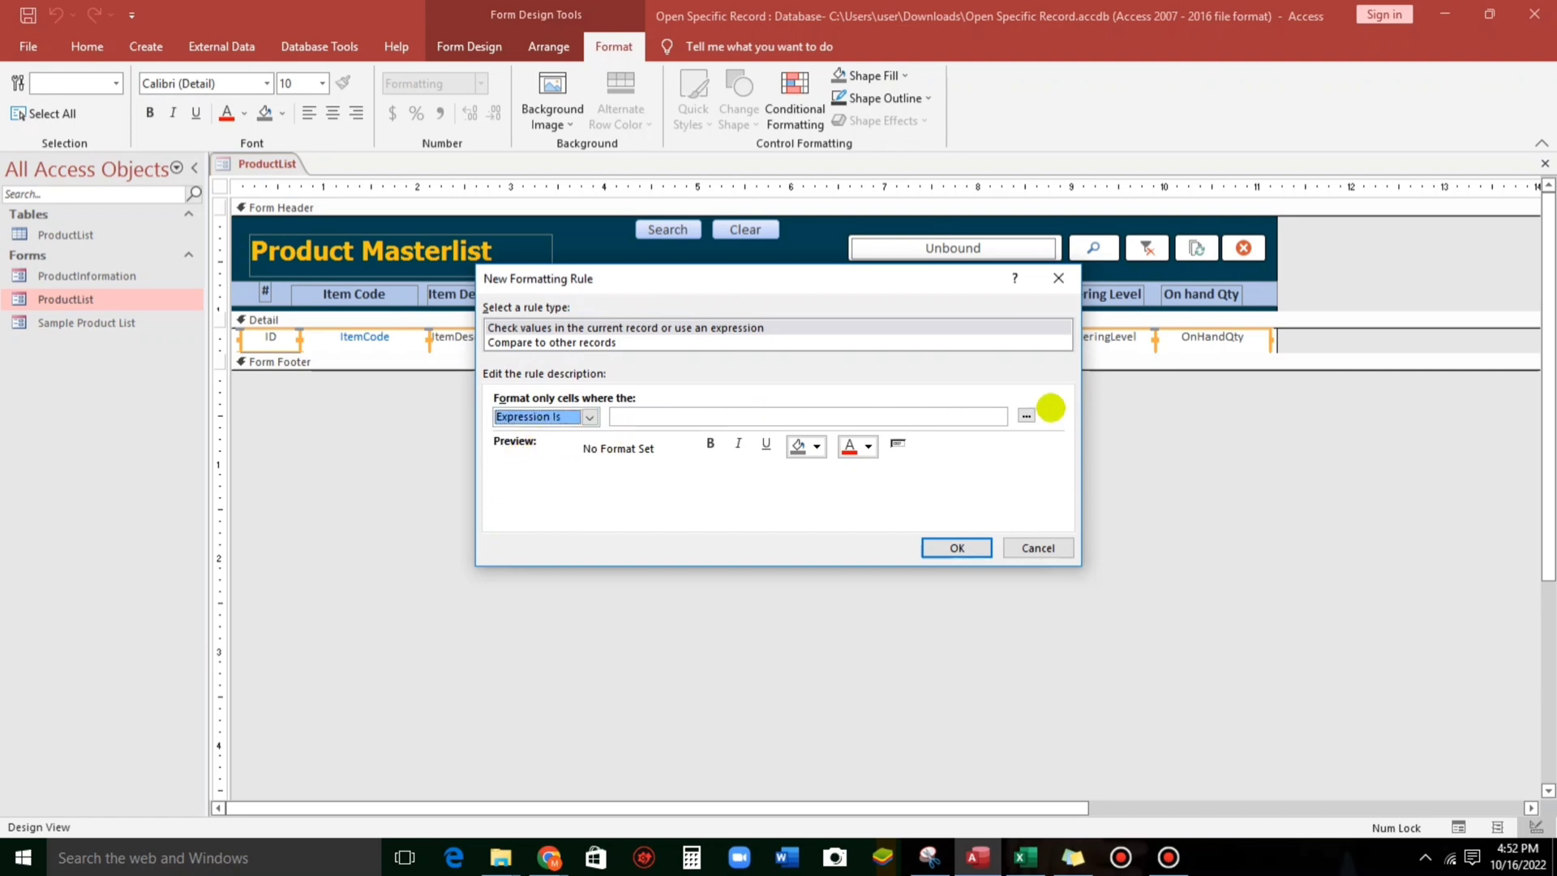
pyautogui.click(740, 417)
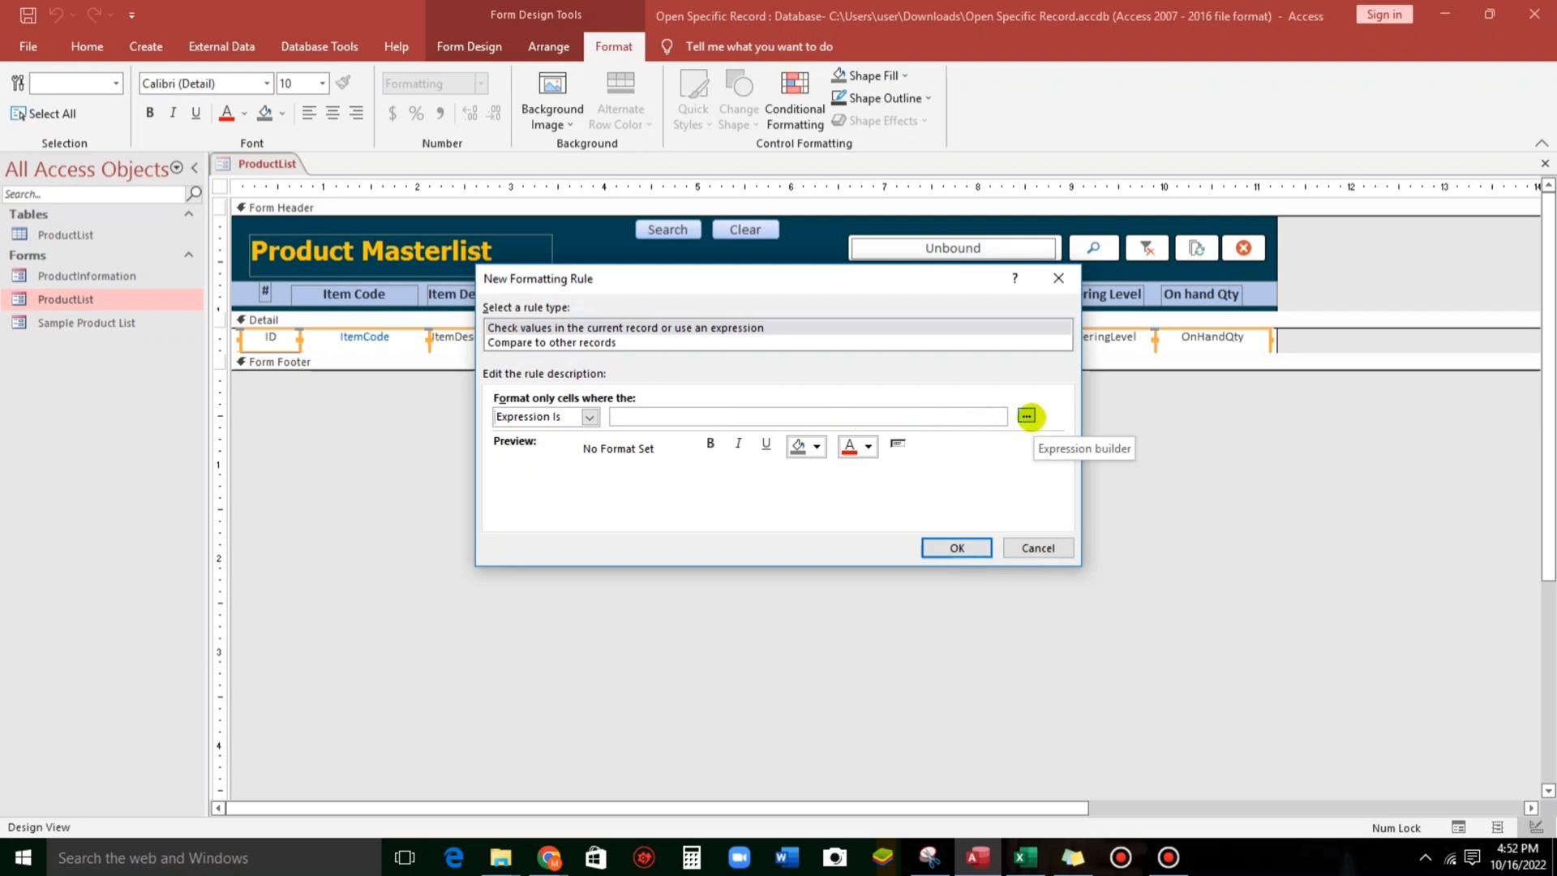
# - Build the expression [OnhandQty] Between 40 And 49 in the Expression Builder
pyautogui.click(1027, 416)
pyautogui.moveTo(741, 96); pyautogui.dragTo(866, 409)
pyautogui.write('onha')
pyautogui.press('Tab')
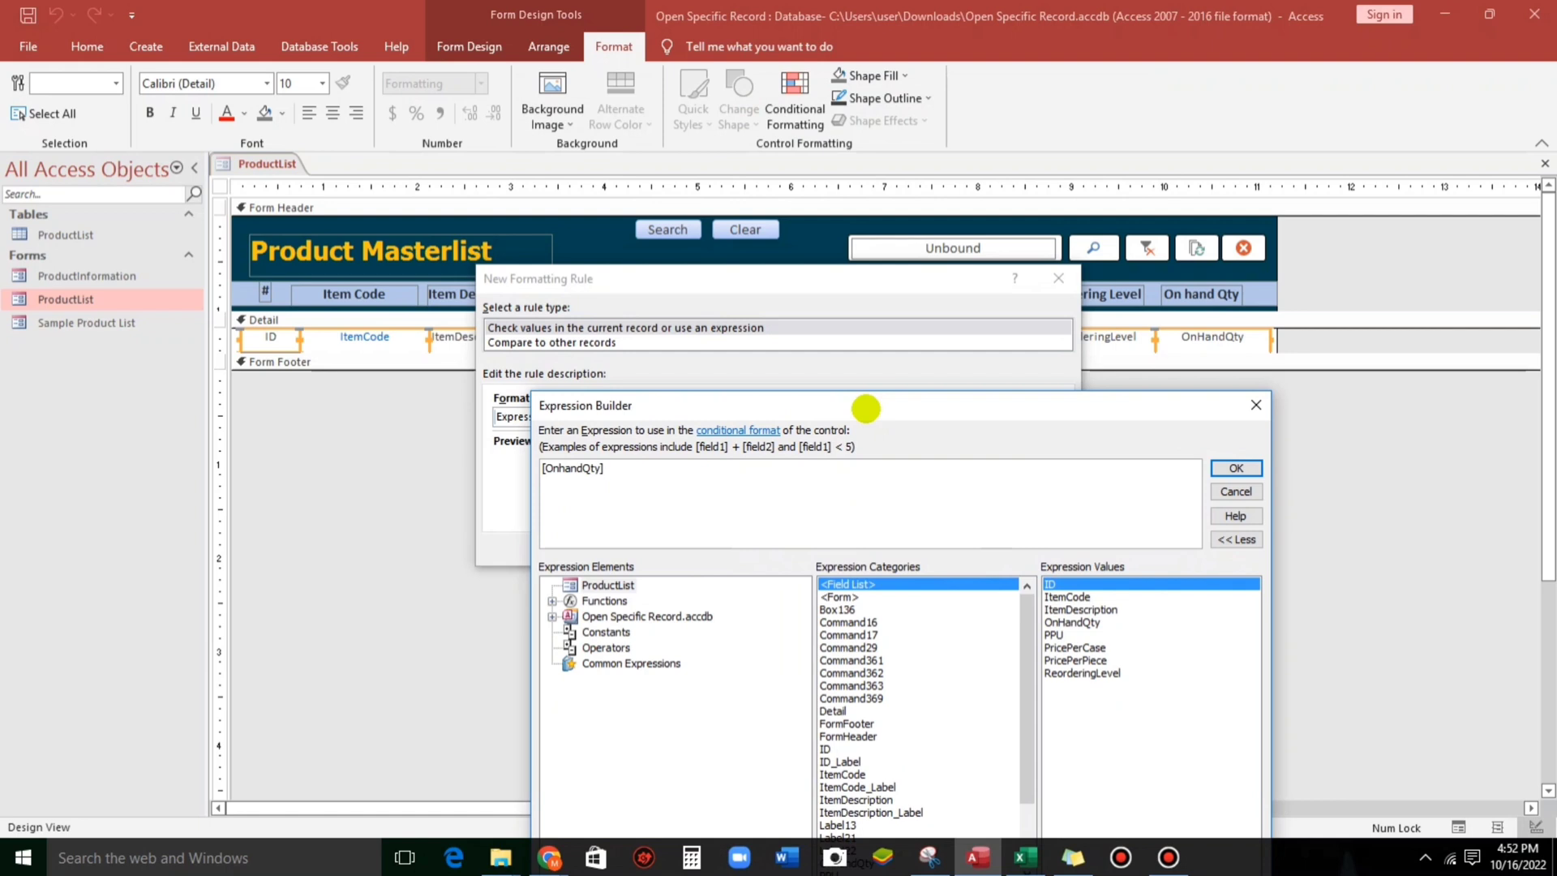
pyautogui.write('b b')
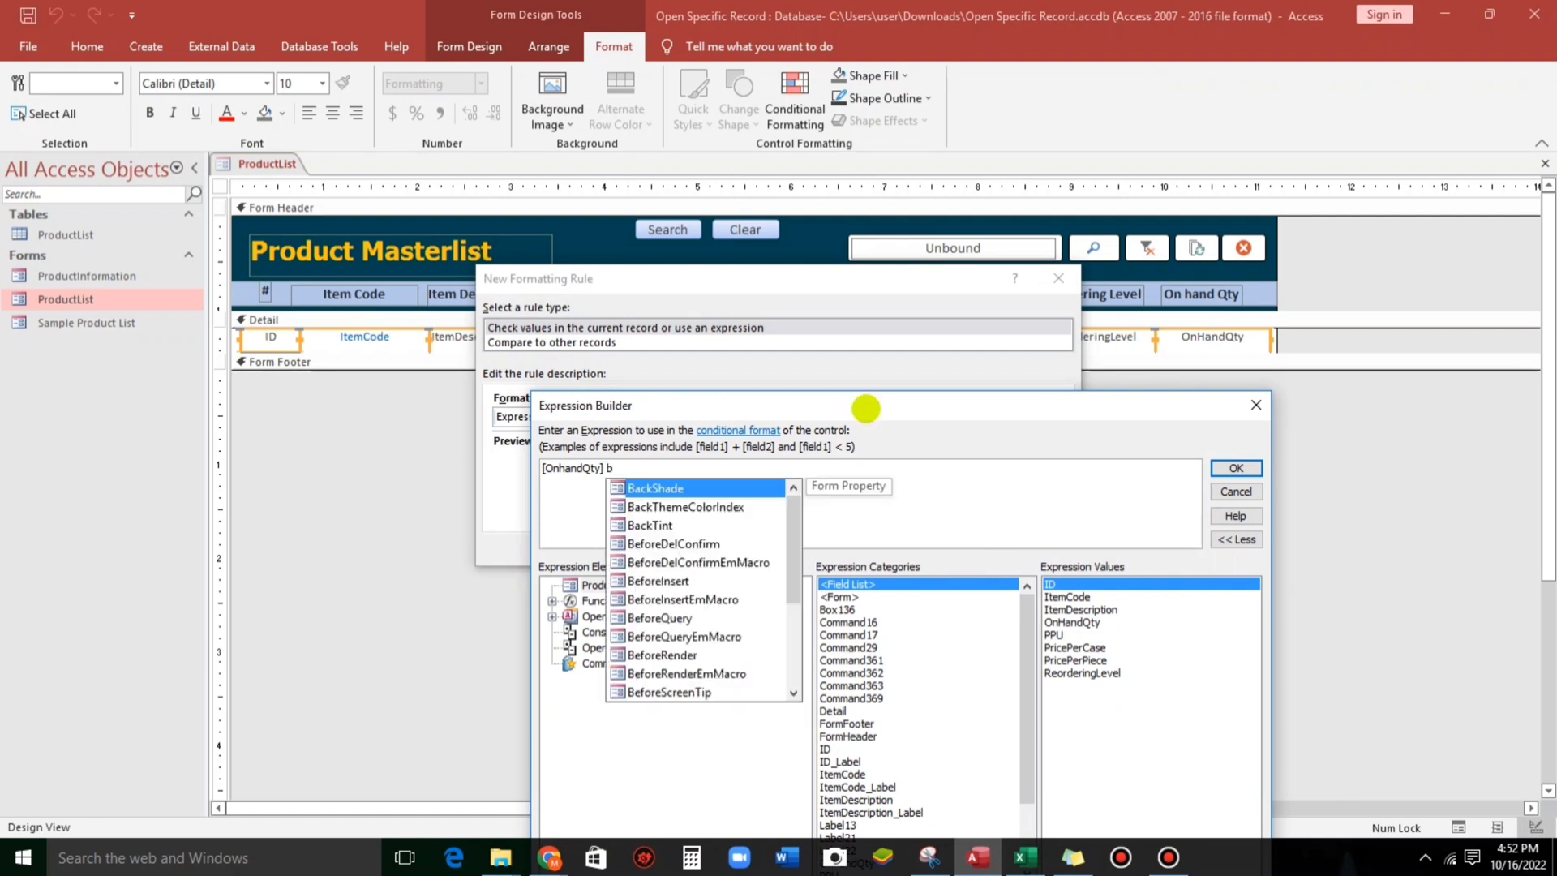
pyautogui.write('etw')
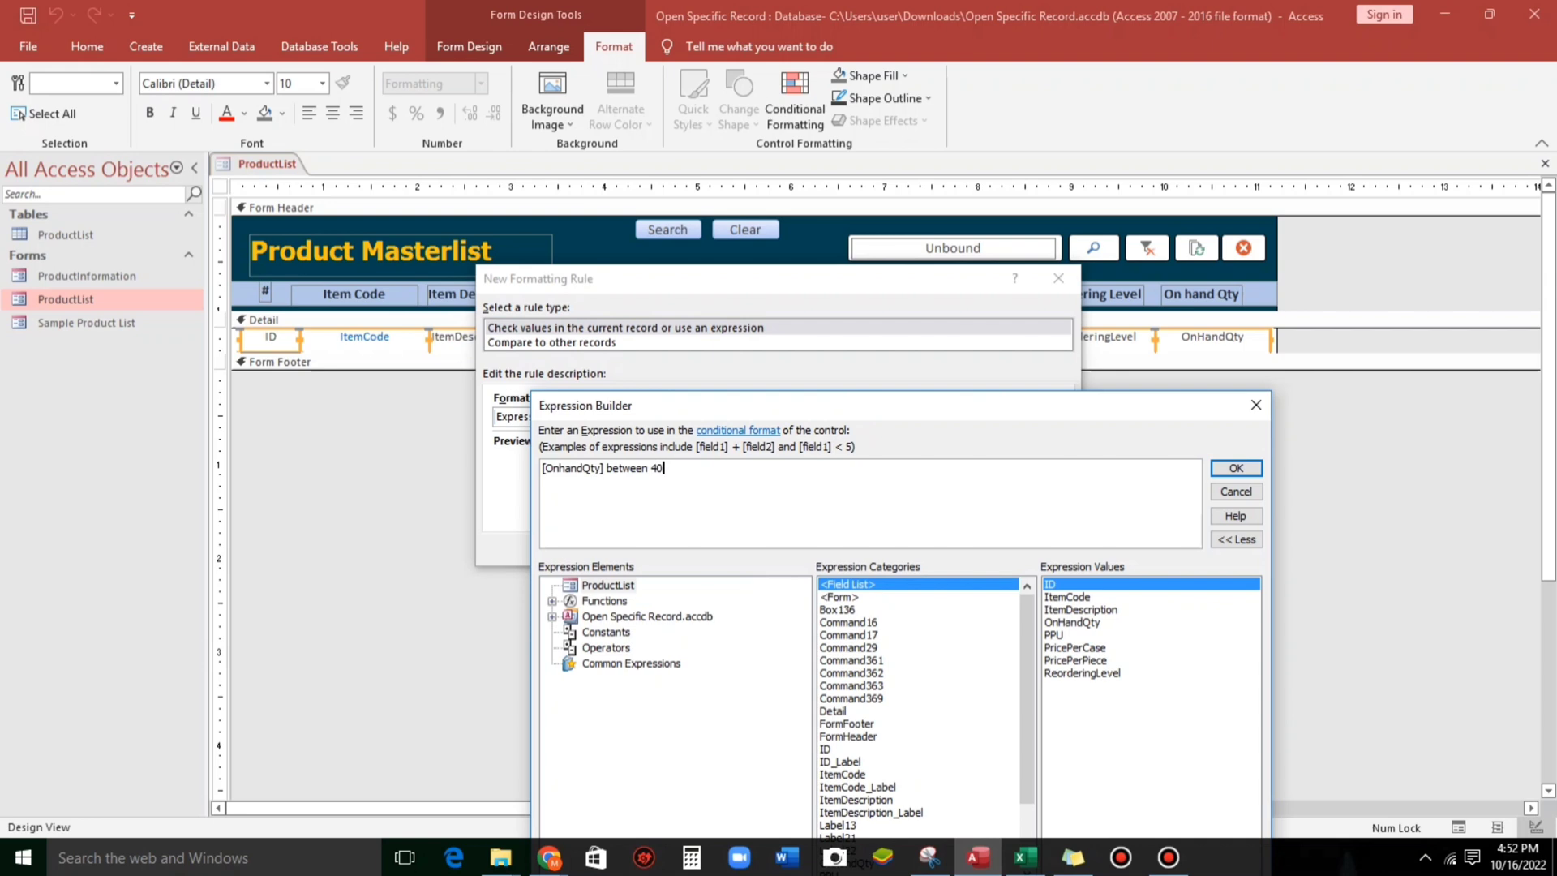
pyautogui.write('een 40 and 49')
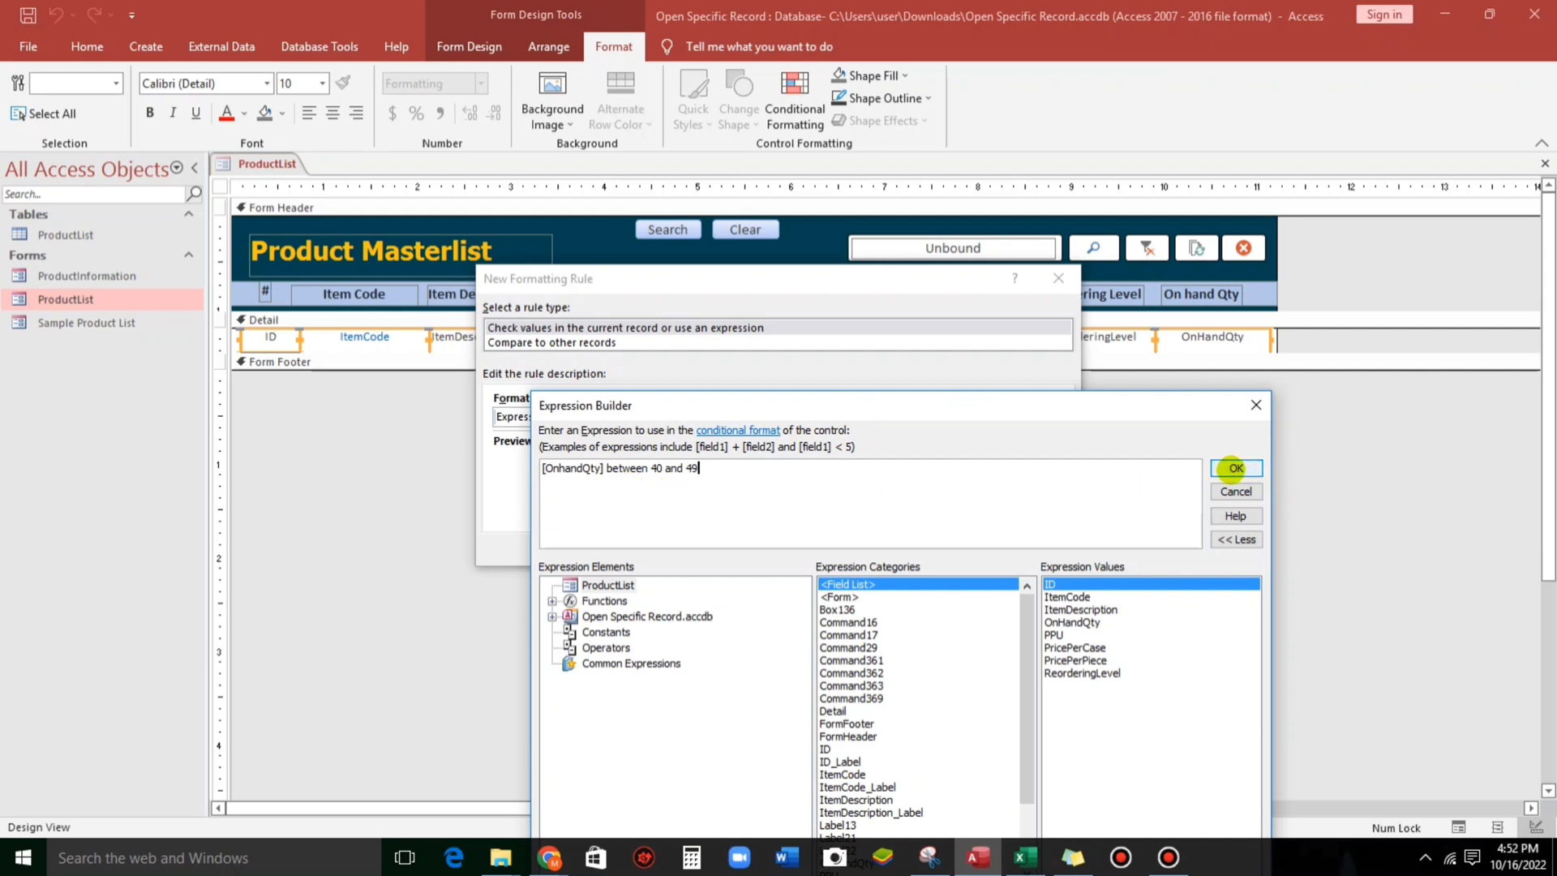
pyautogui.click(1235, 468)
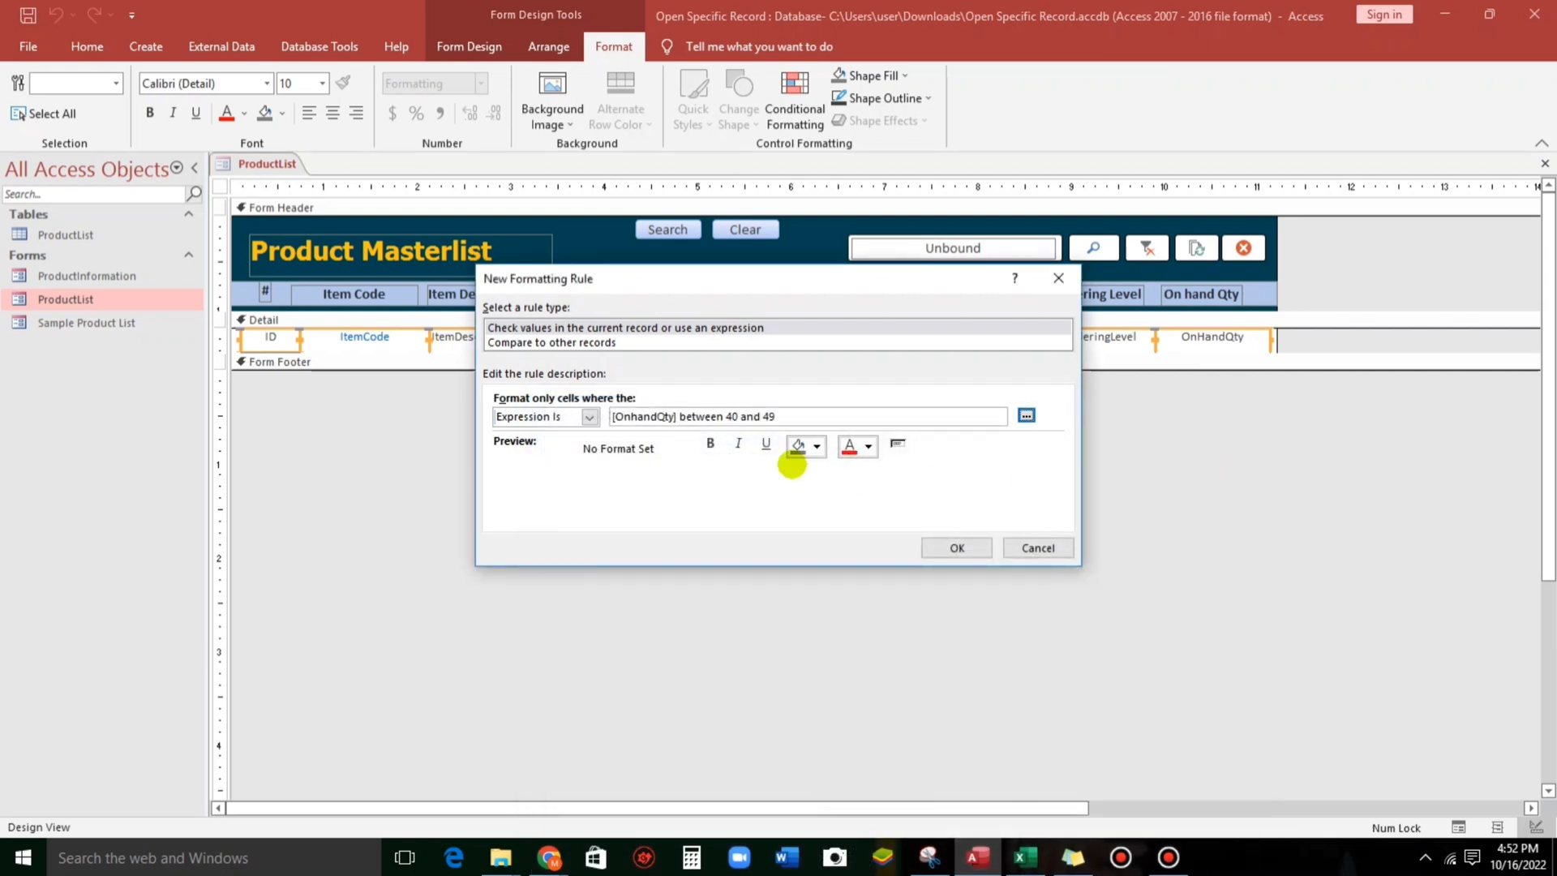
# - Give the rule a light green fill and apply it to the form
pyautogui.click(815, 446)
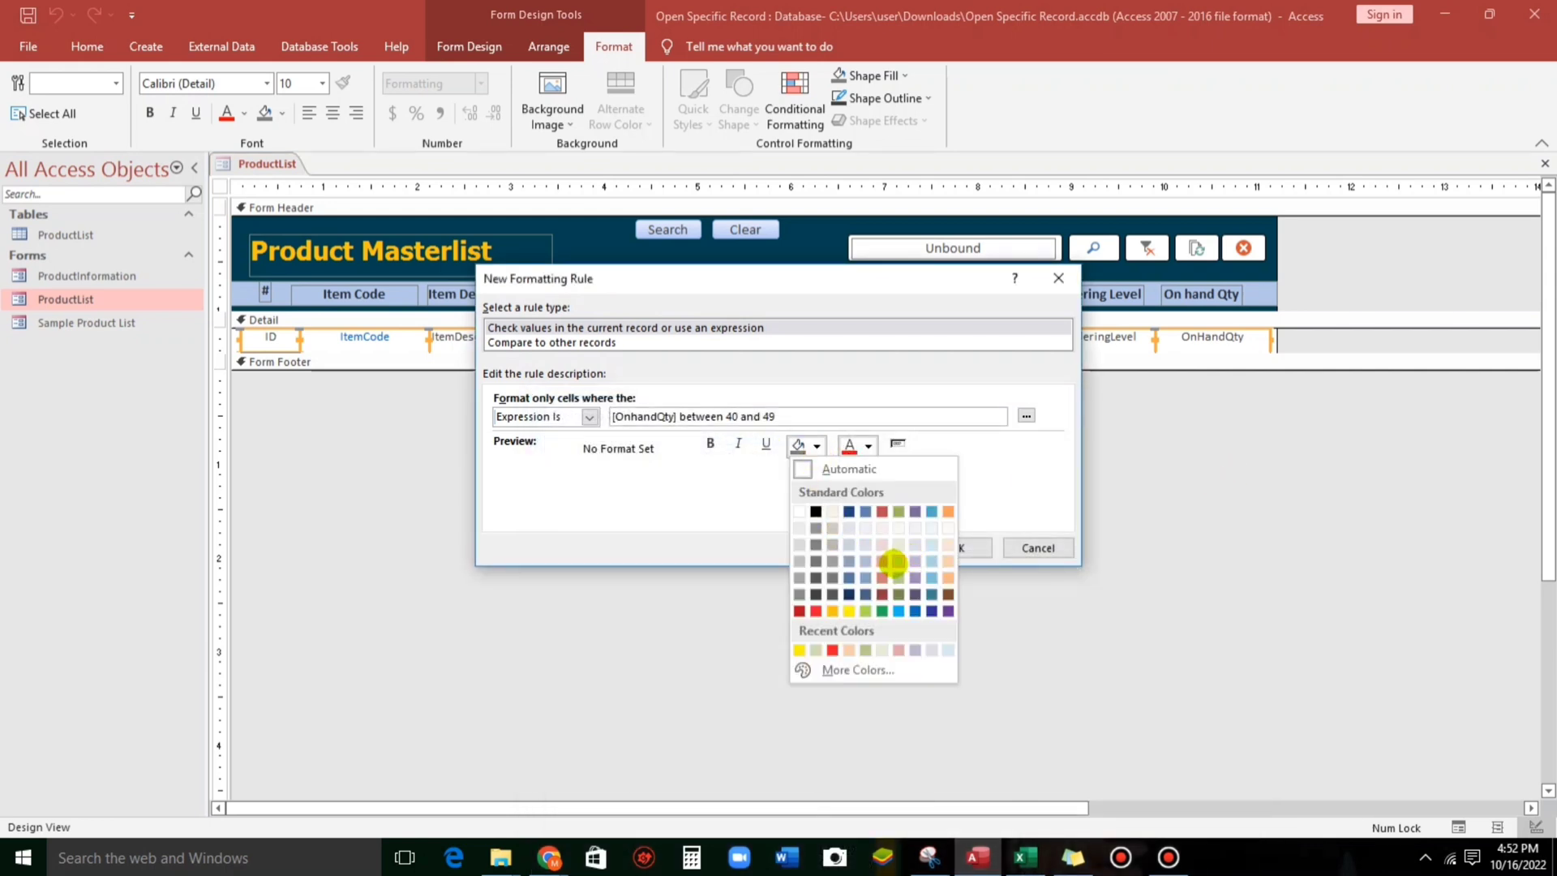
pyautogui.click(892, 564)
pyautogui.click(957, 548)
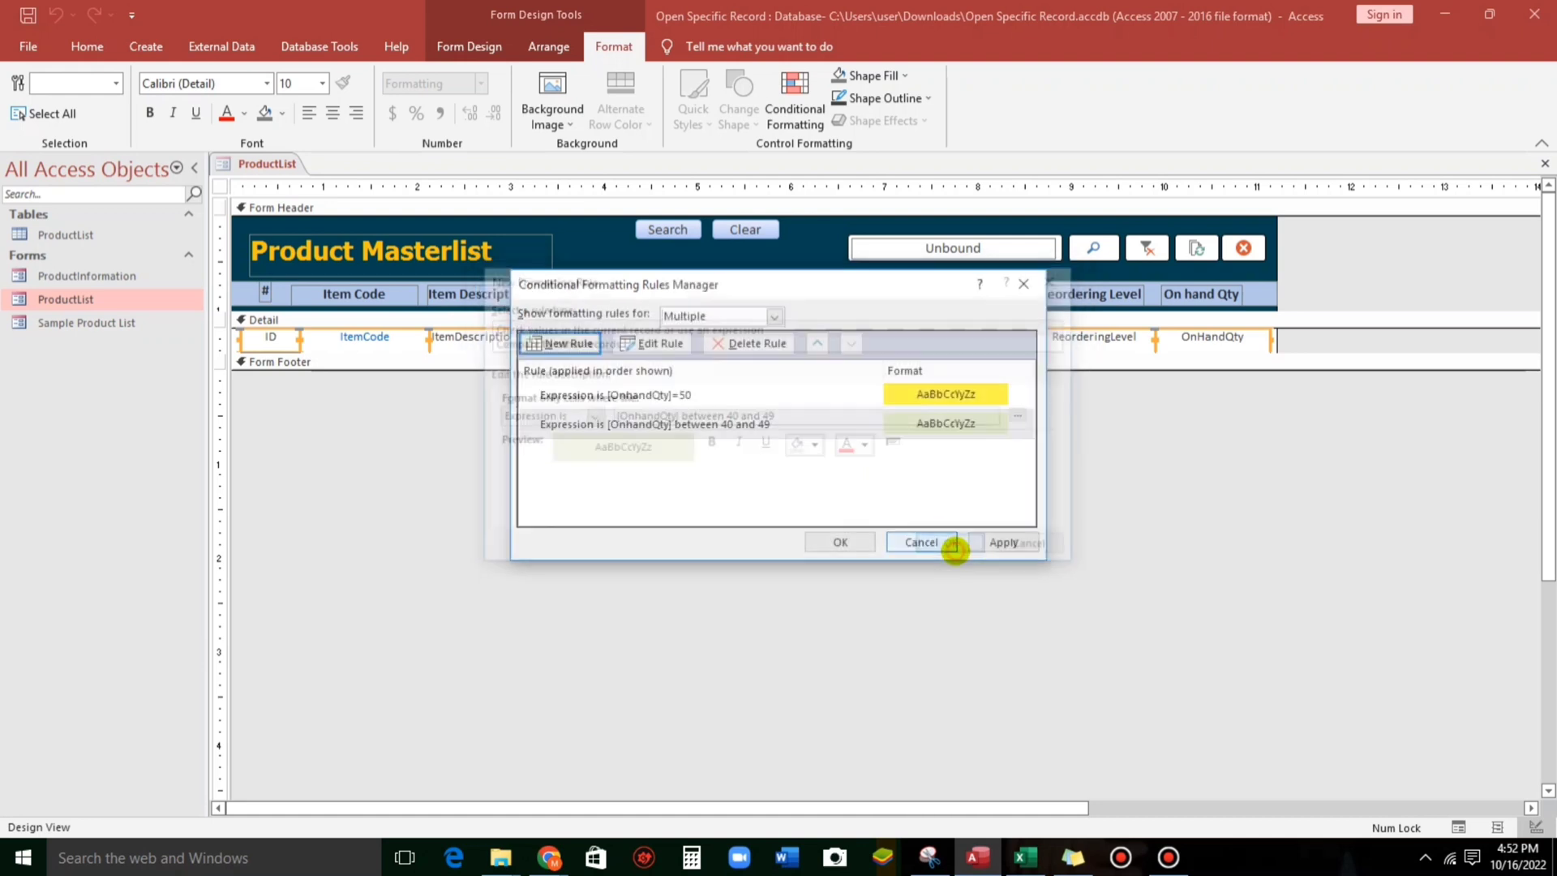
pyautogui.click(999, 542)
pyautogui.click(835, 544)
pyautogui.click(920, 557)
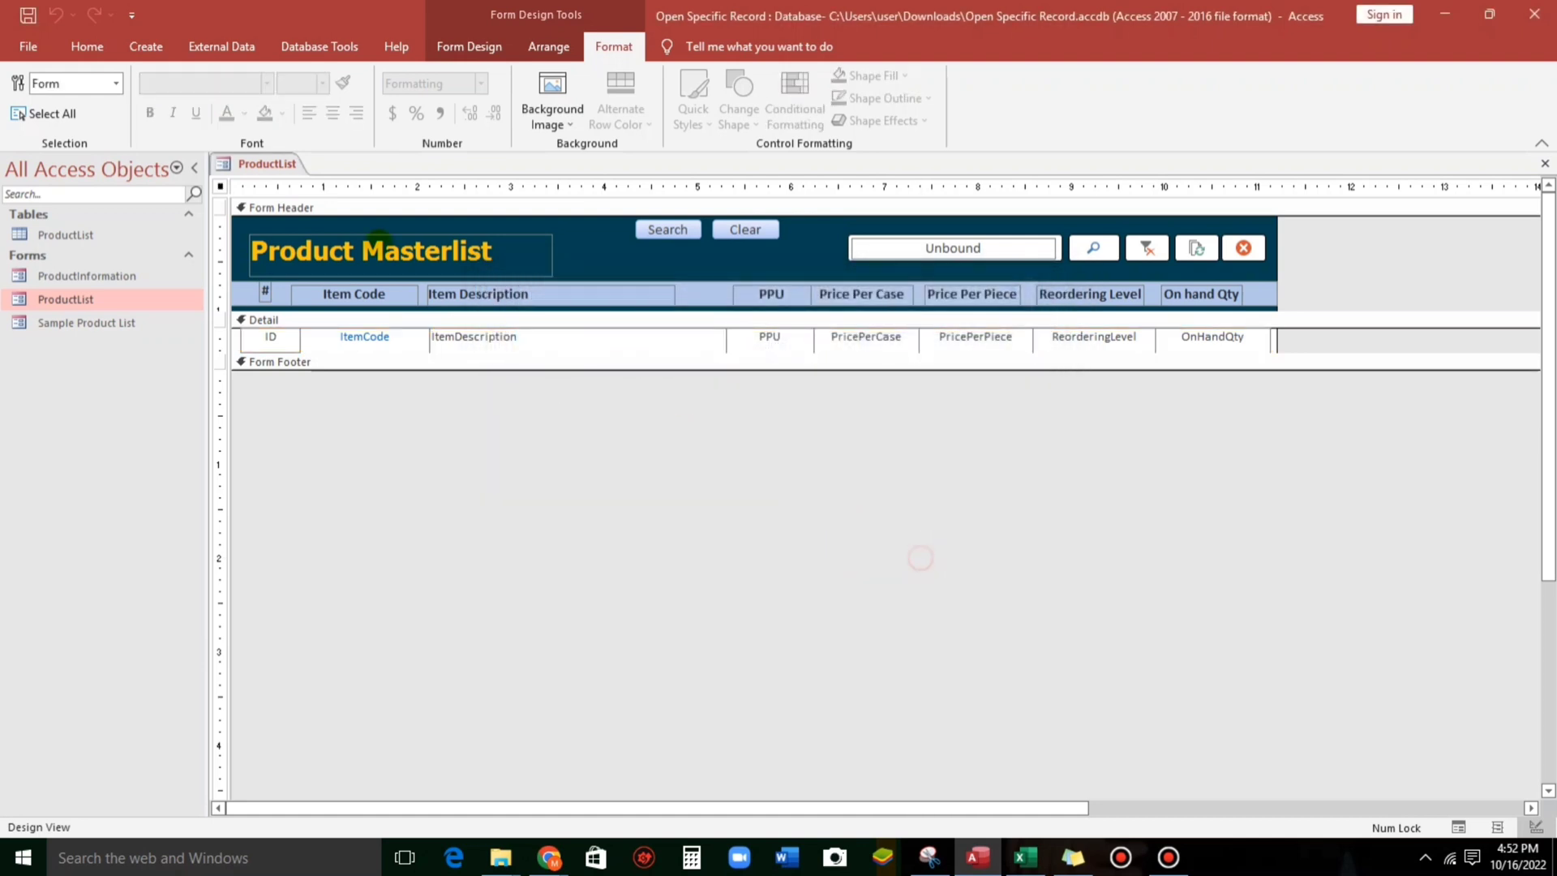
pyautogui.click(87, 46)
# - In Form View, set row 6's On hand Qty to 50 so it turns yellow
pyautogui.click(29, 87)
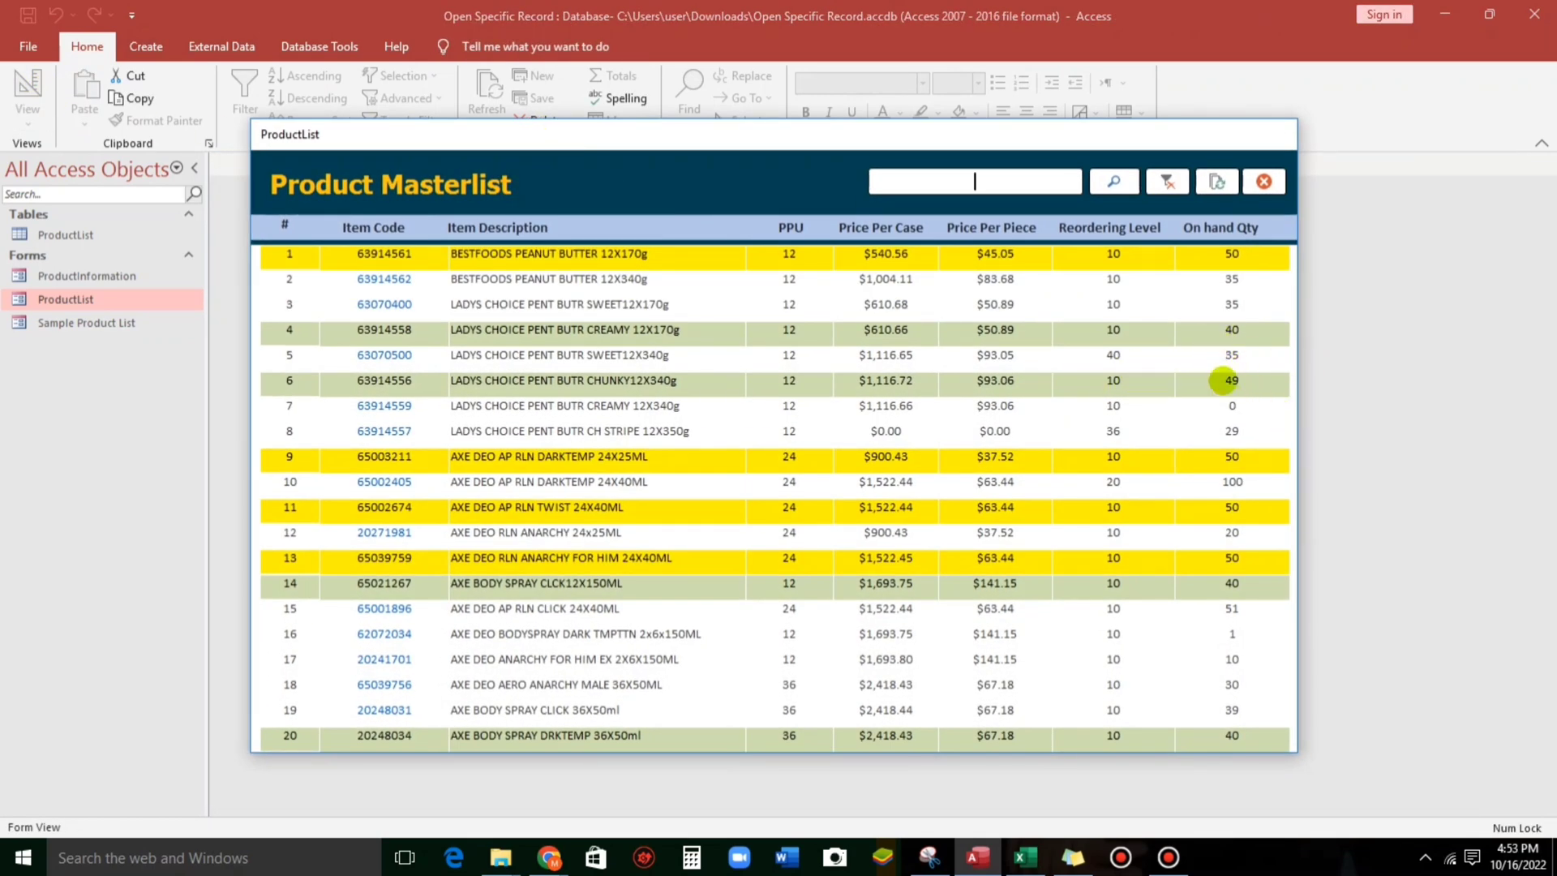
pyautogui.doubleClick(1231, 380)
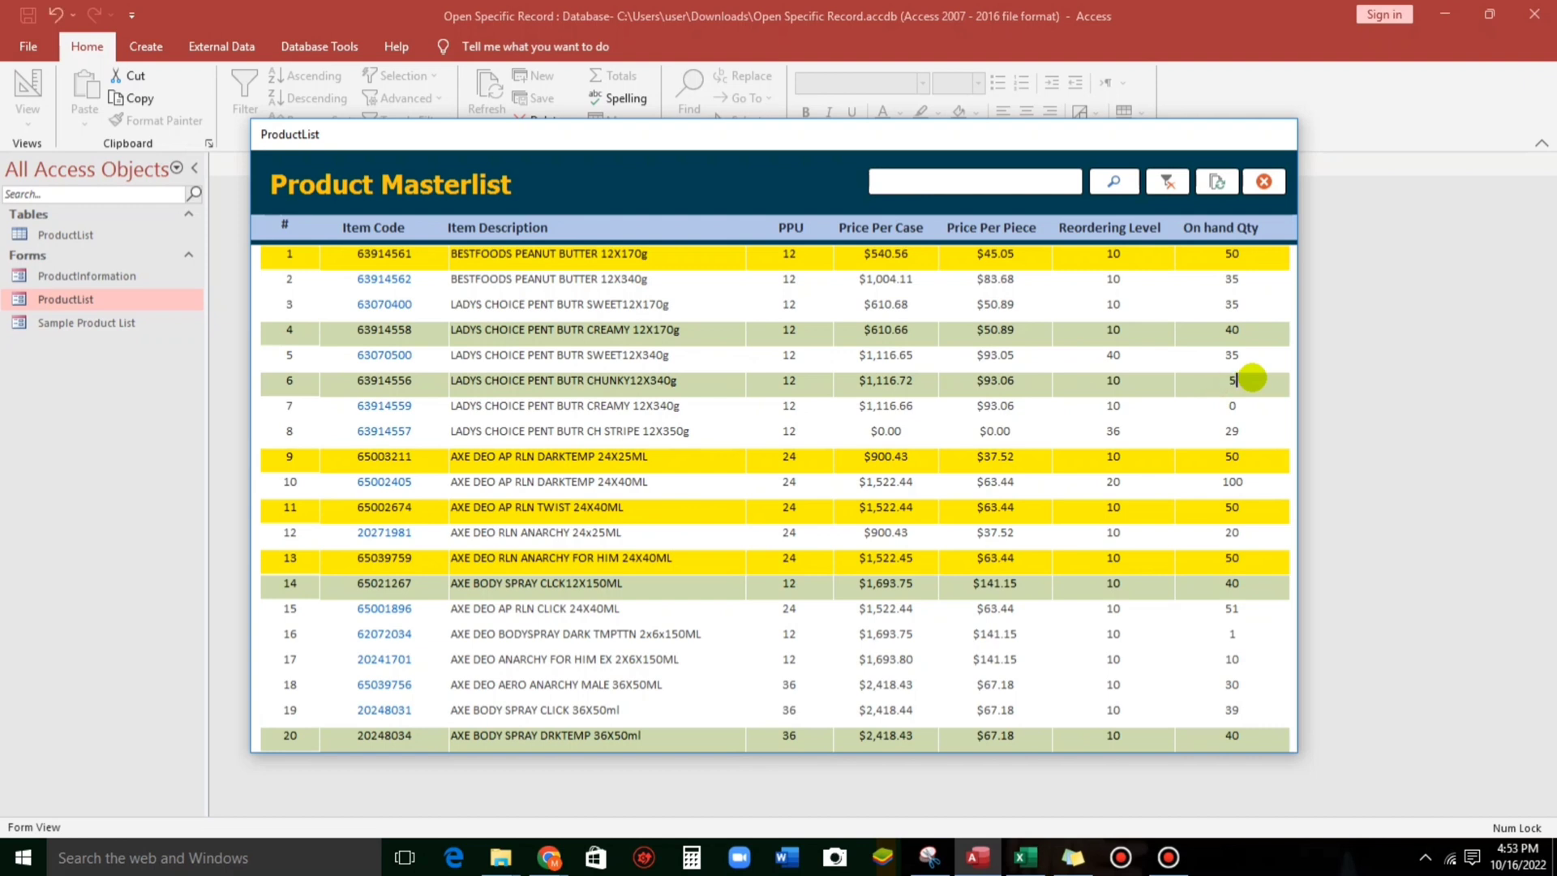
pyautogui.doubleClick(1225, 378)
pyautogui.write('50')
pyautogui.click(1232, 405)
# - Change row 6's On hand Qty to 48 so the row turns green
pyautogui.doubleClick(1232, 379)
pyautogui.write('48')
pyautogui.click(1245, 418)
pyautogui.click(1218, 405)
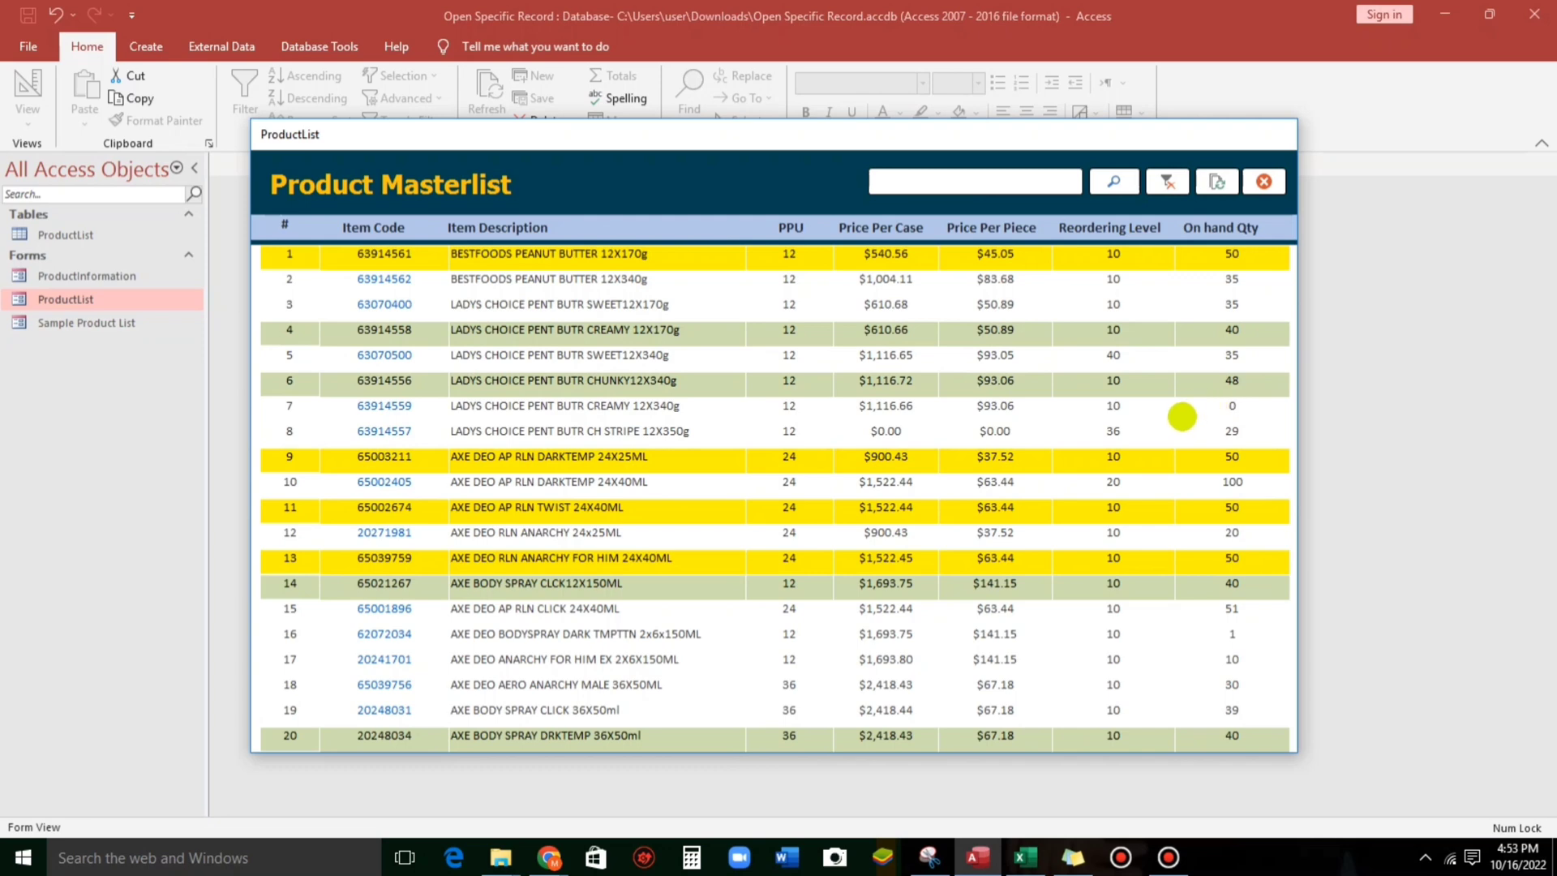
# - Switch the ProductList form back to Design View
pyautogui.rightClick(727, 175)
pyautogui.click(791, 228)
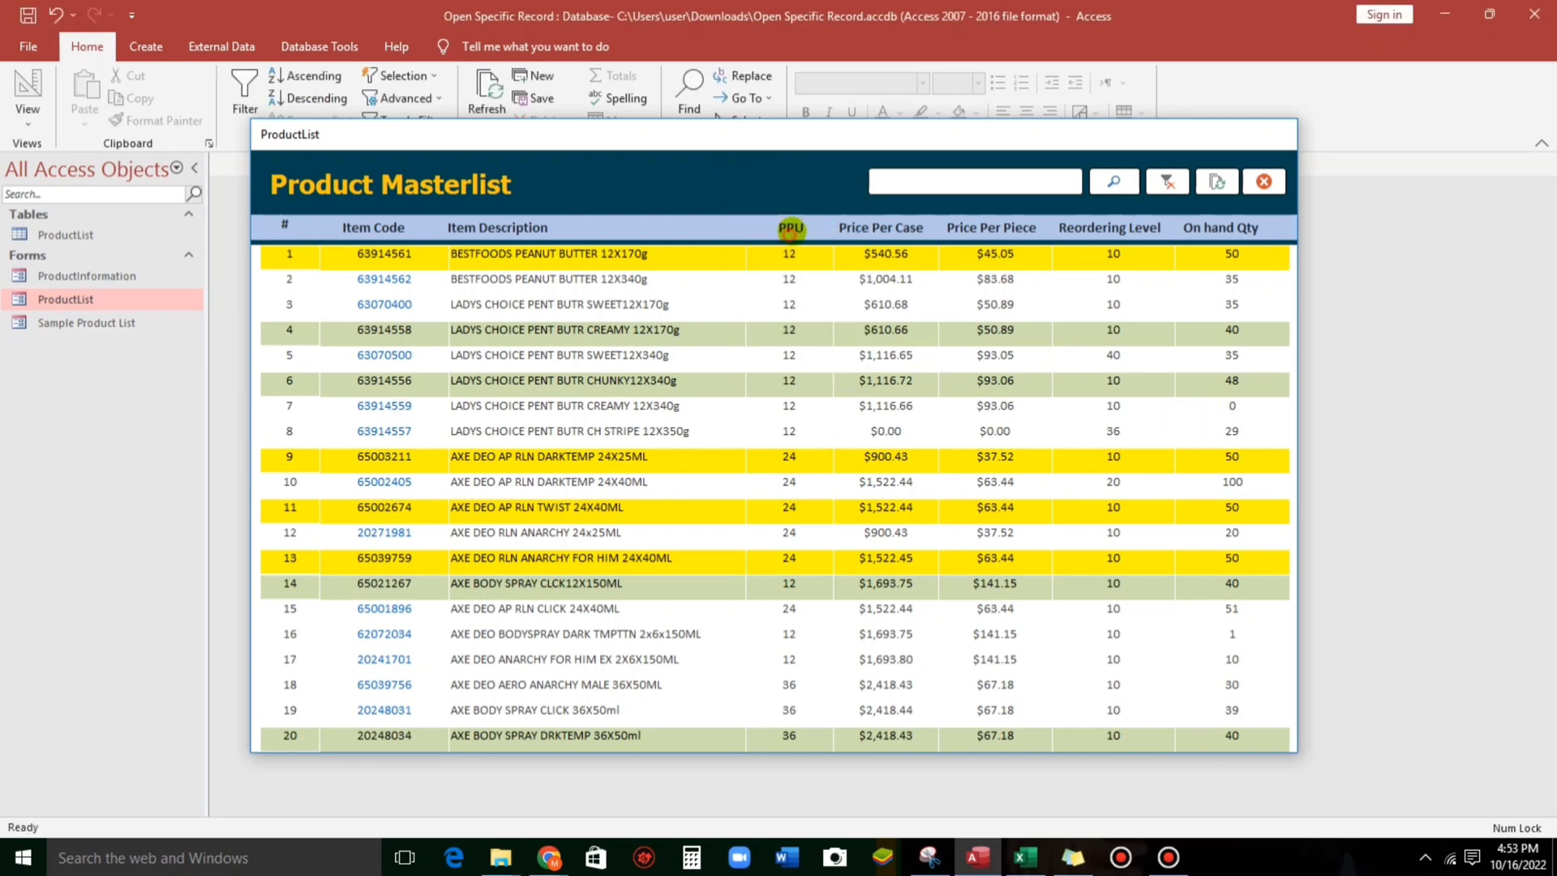
pyautogui.click(257, 398)
# - Select all detail row fields and start a new expression-based conditional formatting rule
pyautogui.moveTo(481, 332); pyautogui.dragTo(1199, 337)
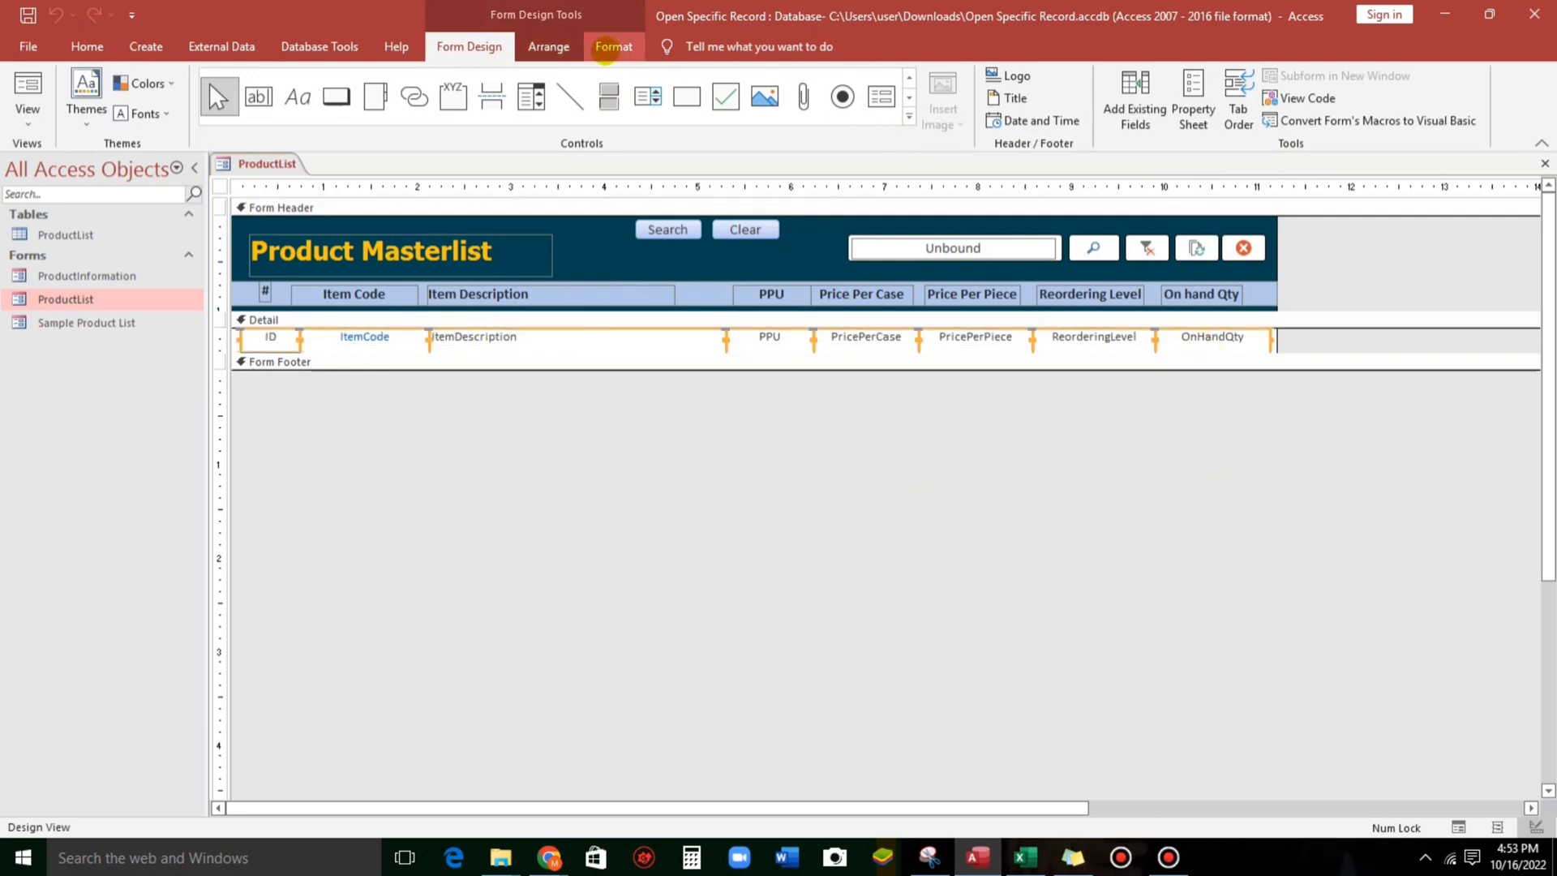
pyautogui.click(612, 47)
pyautogui.click(795, 101)
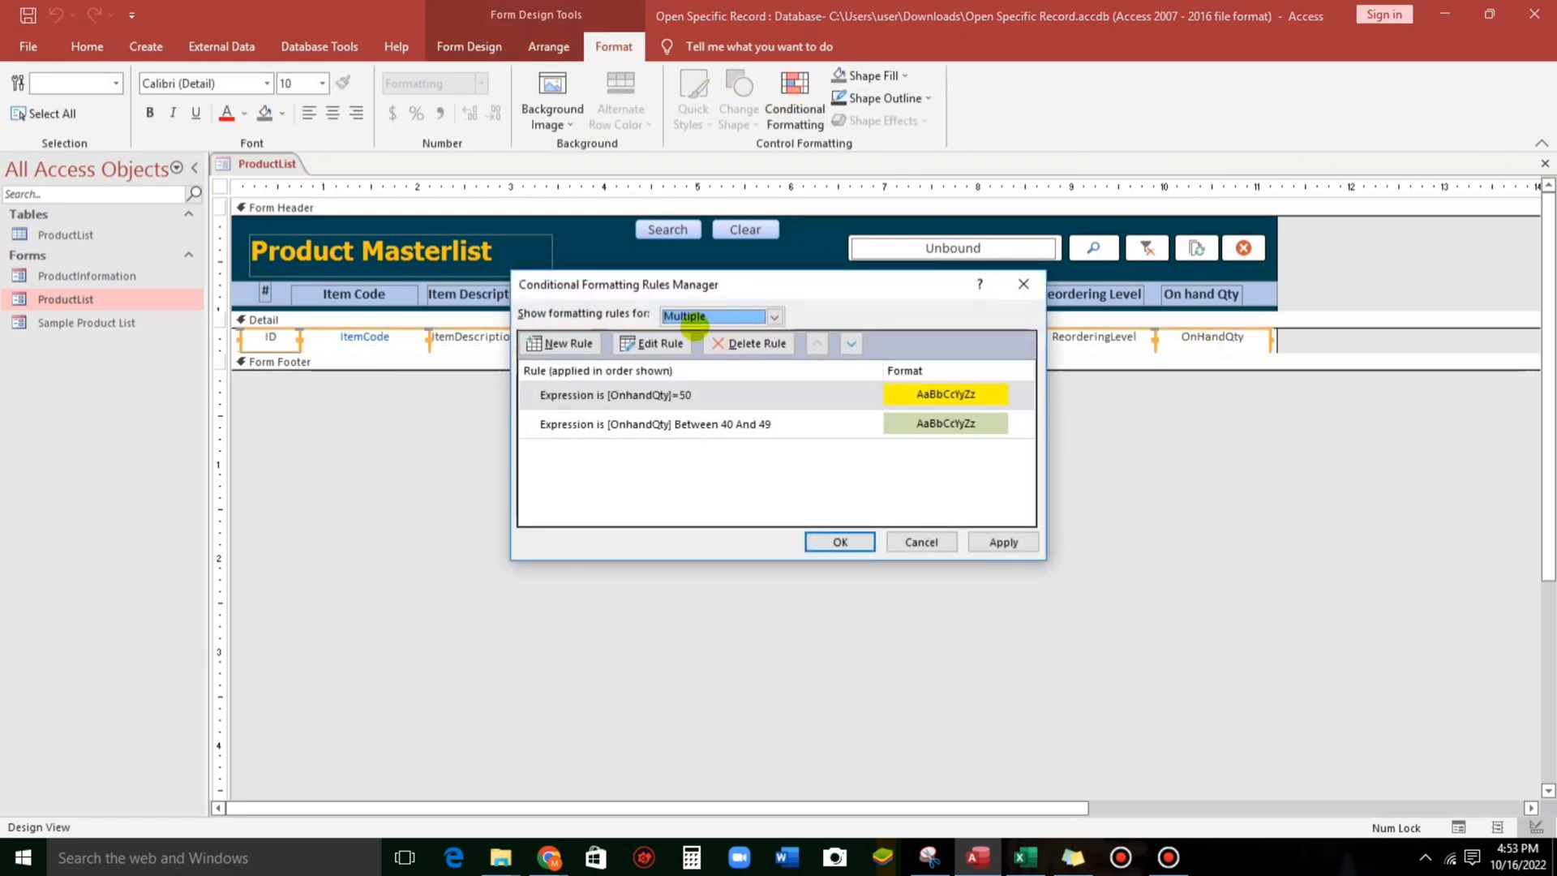
pyautogui.click(567, 343)
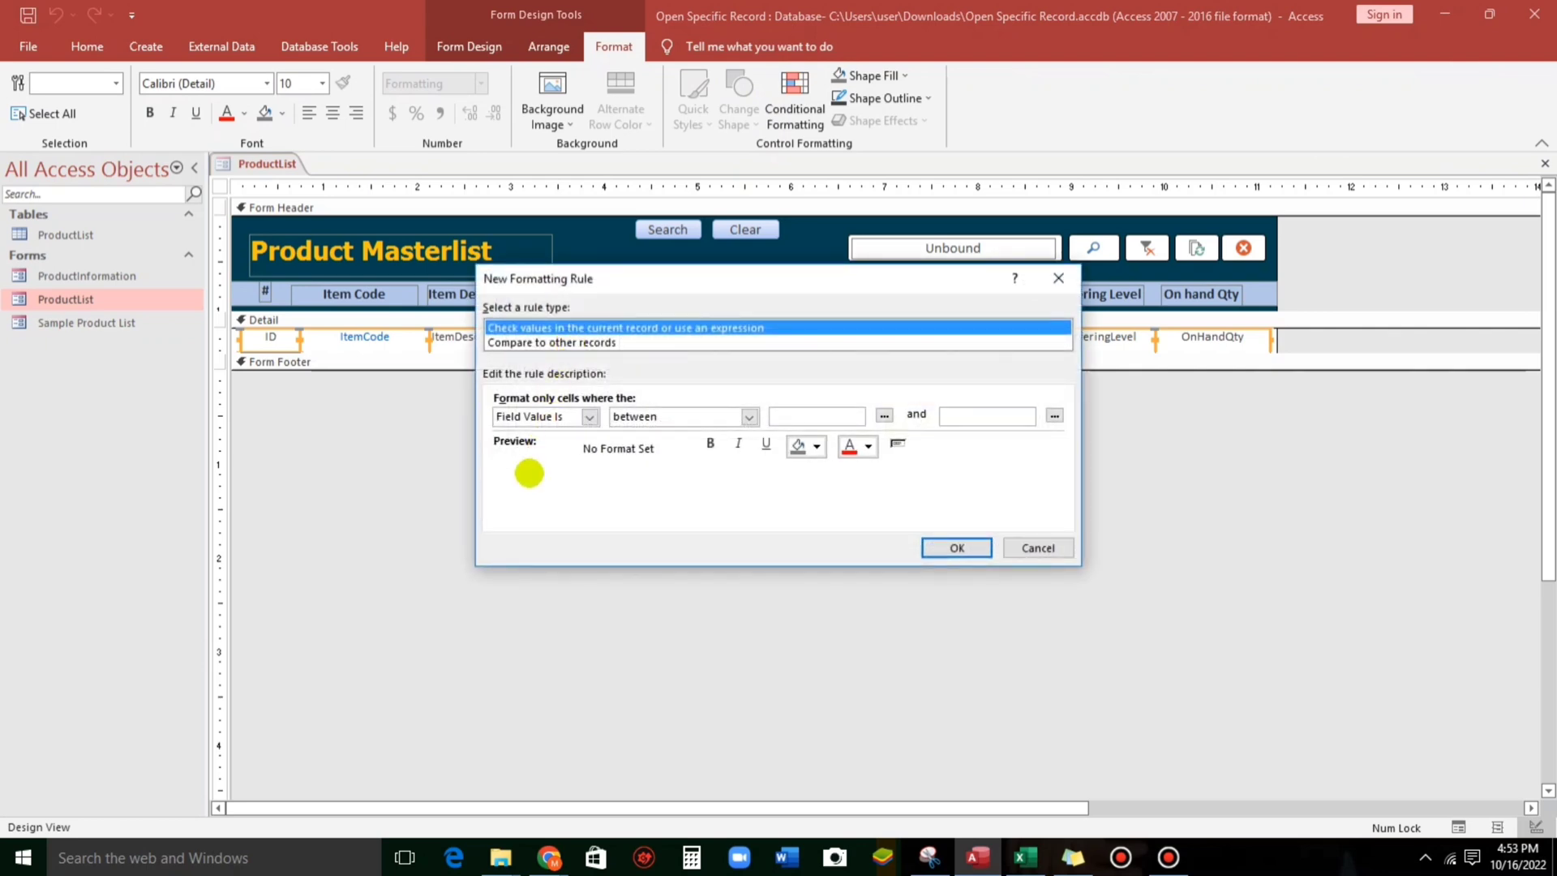
pyautogui.click(578, 417)
pyautogui.click(533, 448)
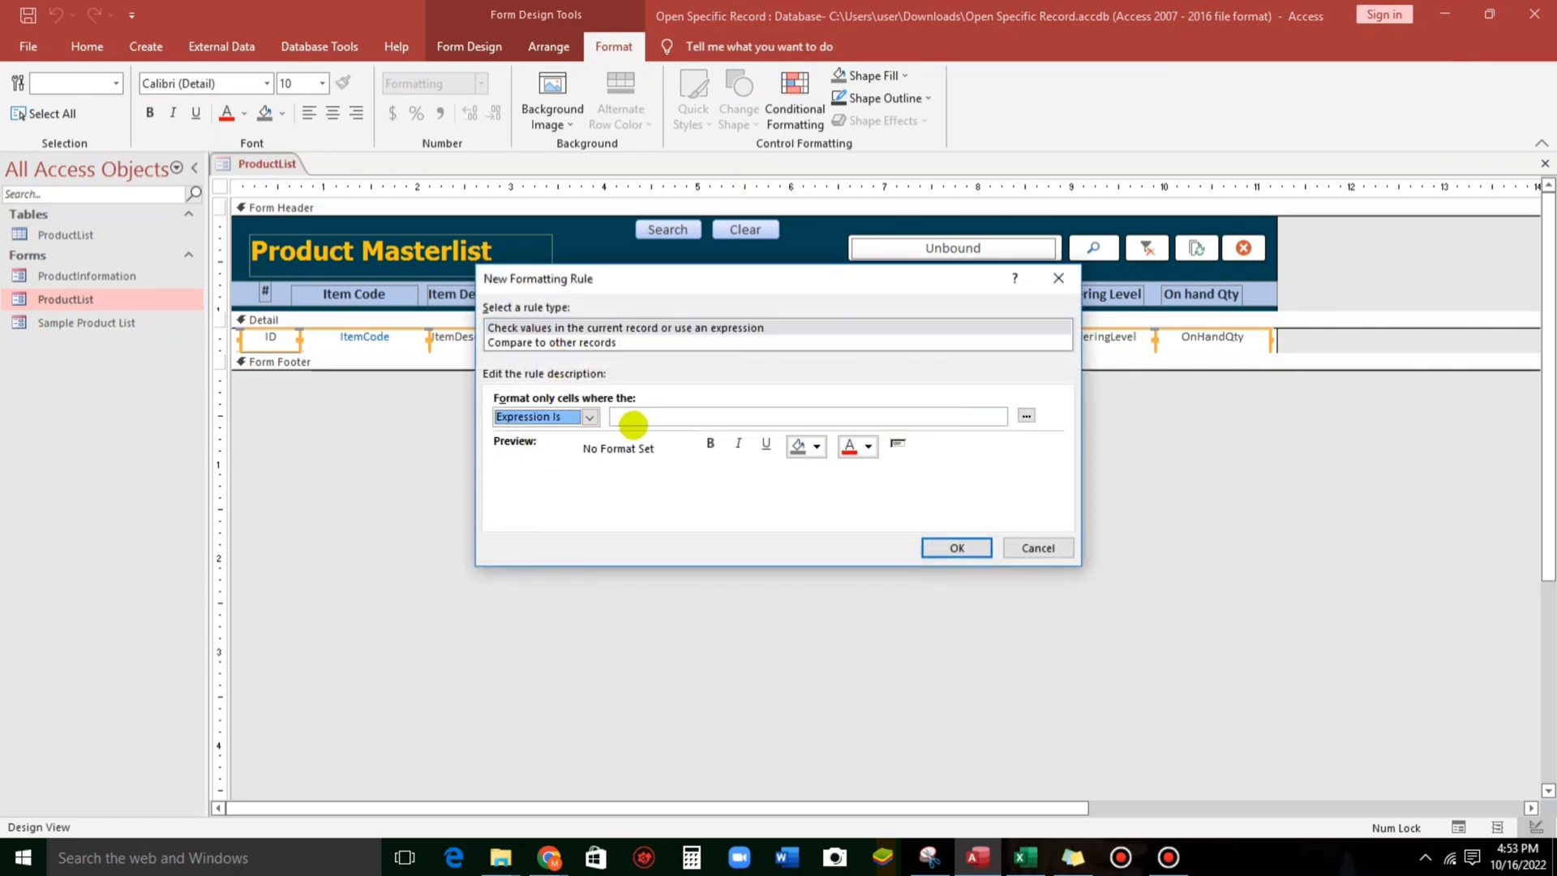
pyautogui.click(1025, 415)
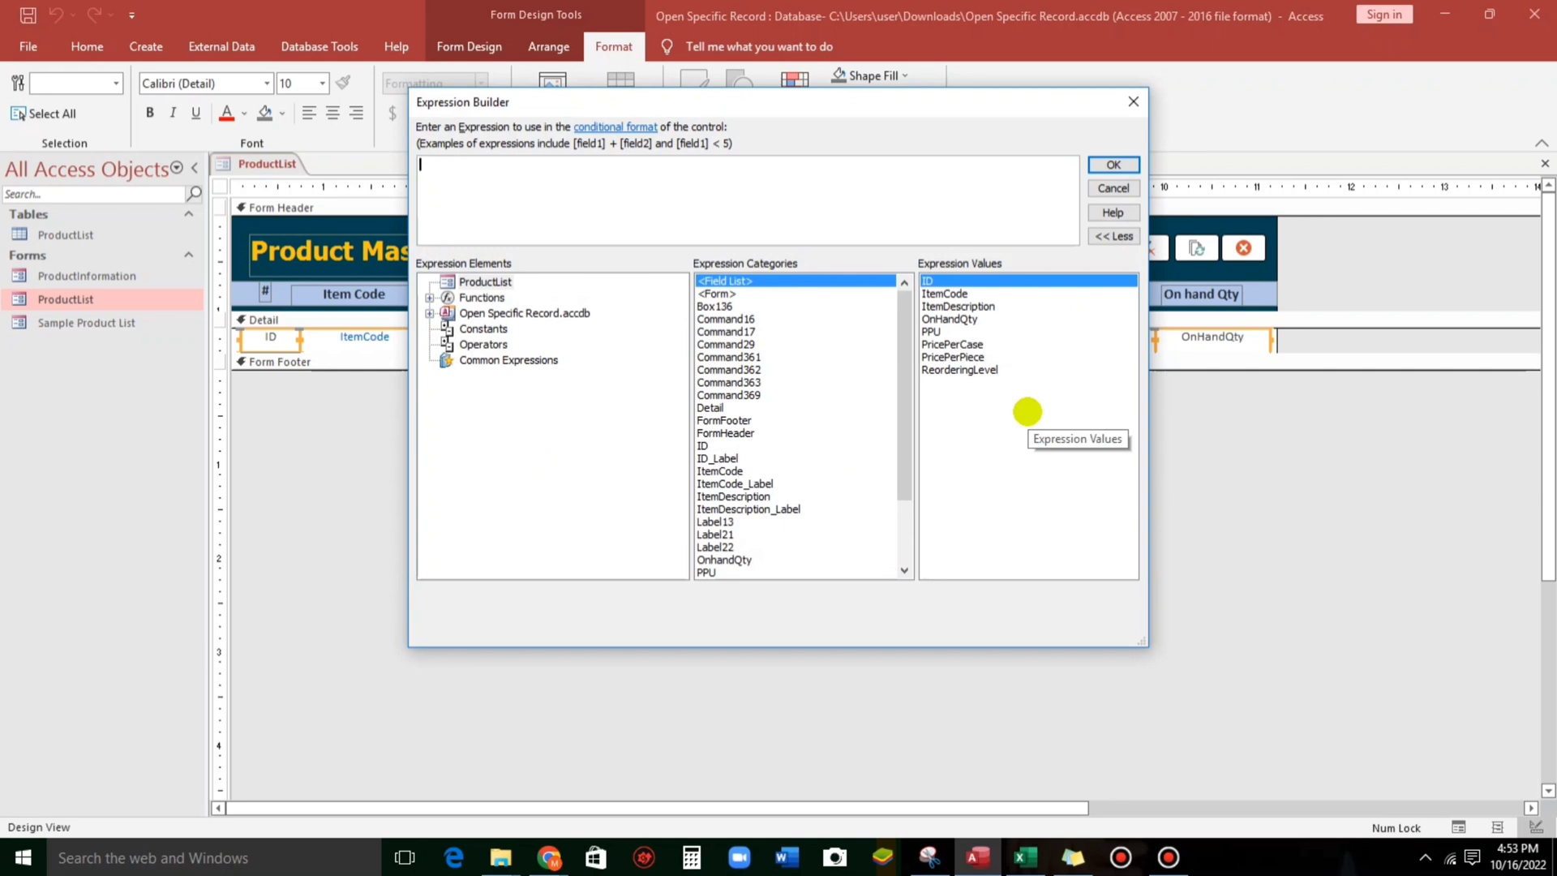
# - Add the rule [OnhandQty] between 0 and 30 with a red fill and save it
pyautogui.write('[OnhandQty]')
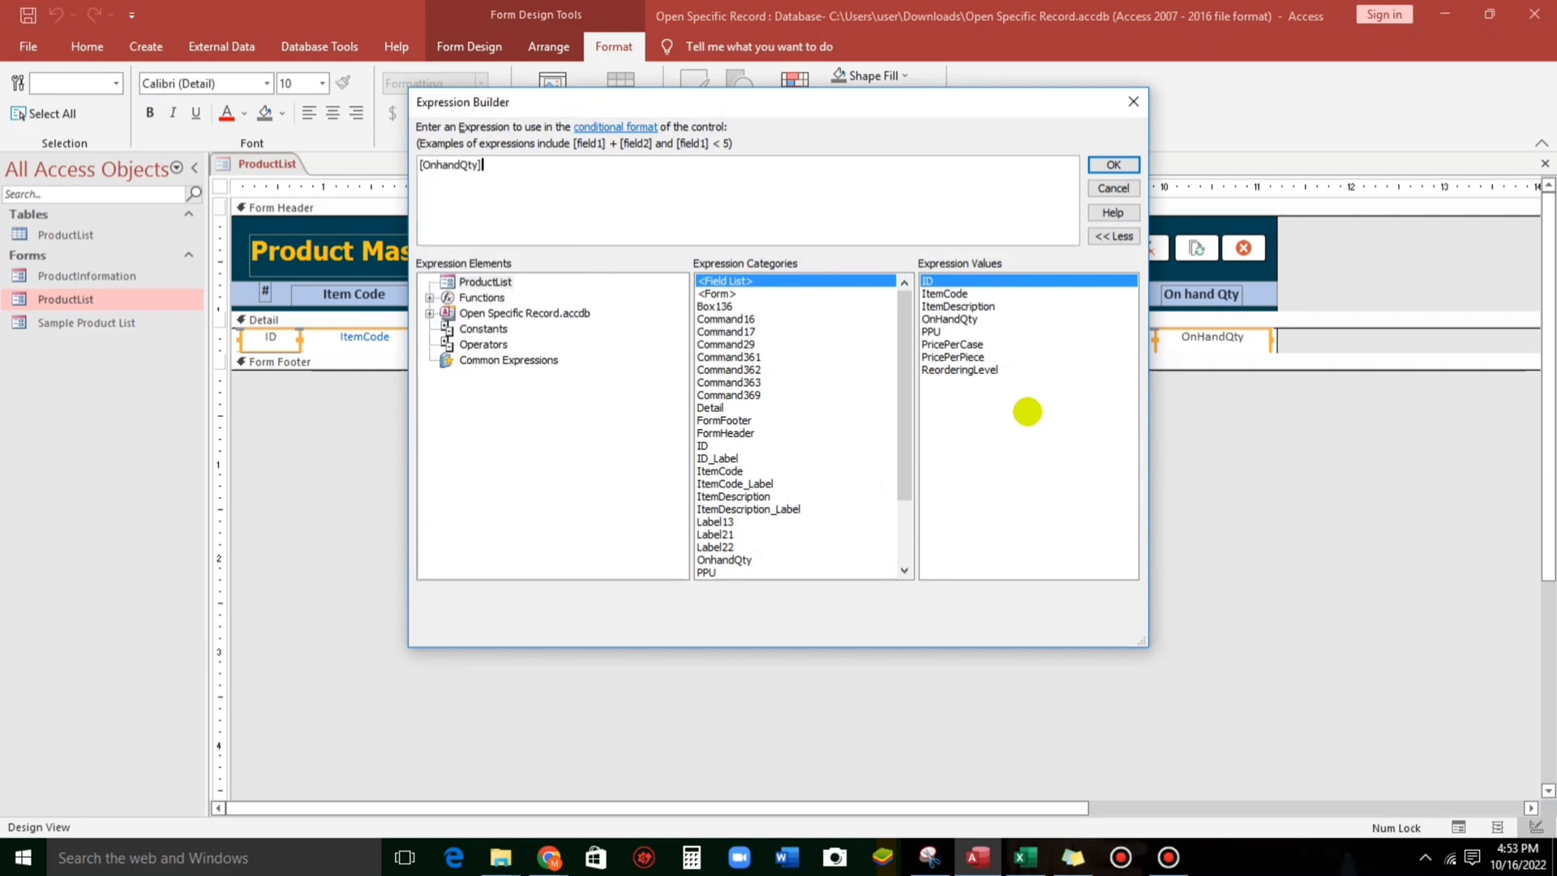
pyautogui.write(' bet')
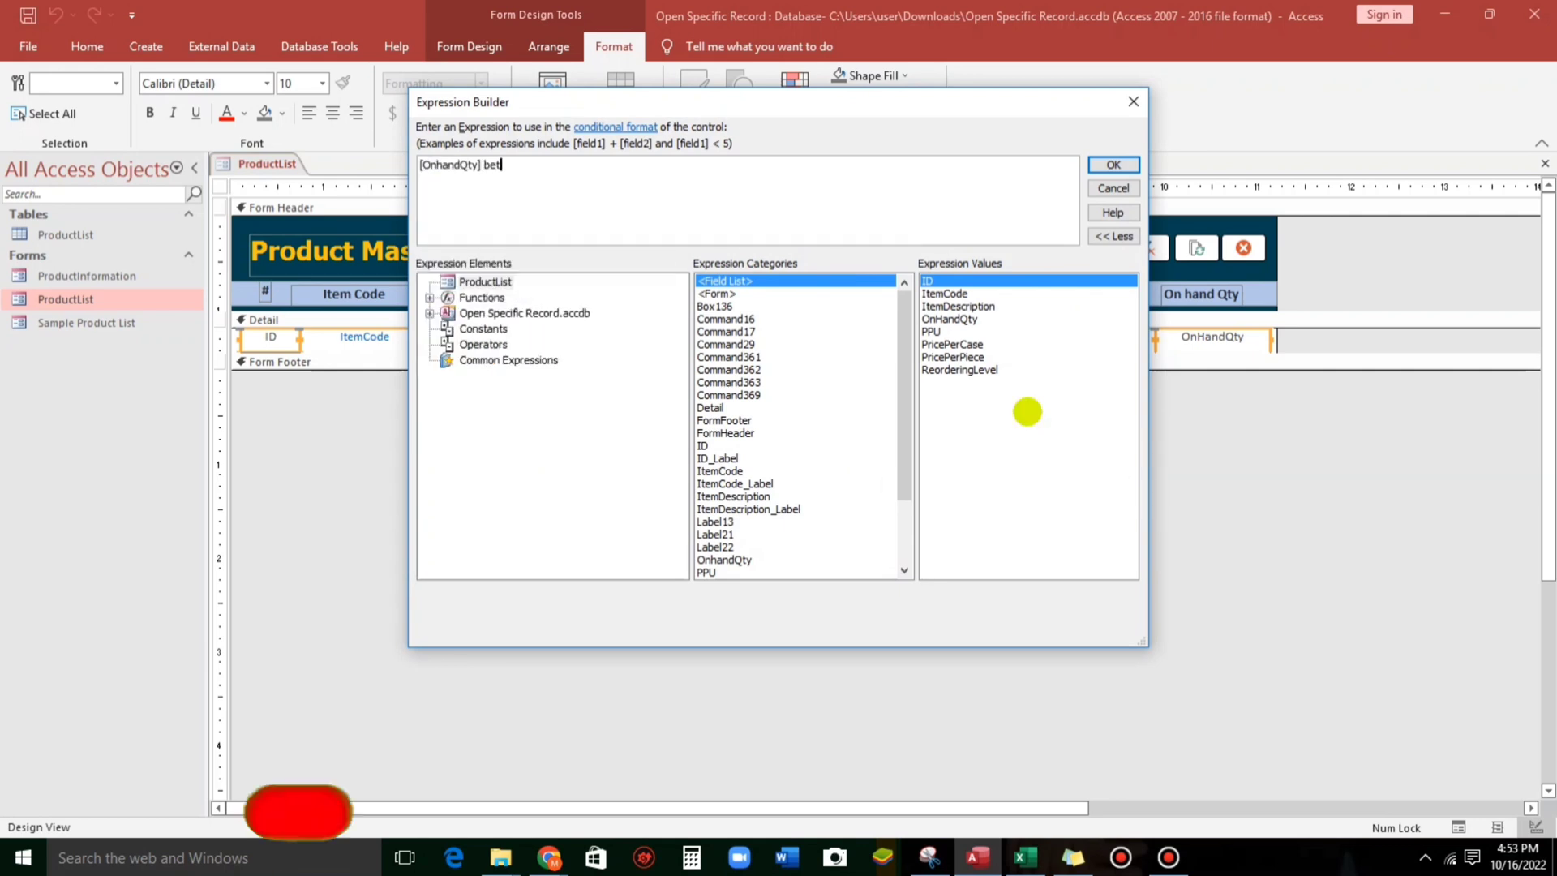
pyautogui.write('ween ')
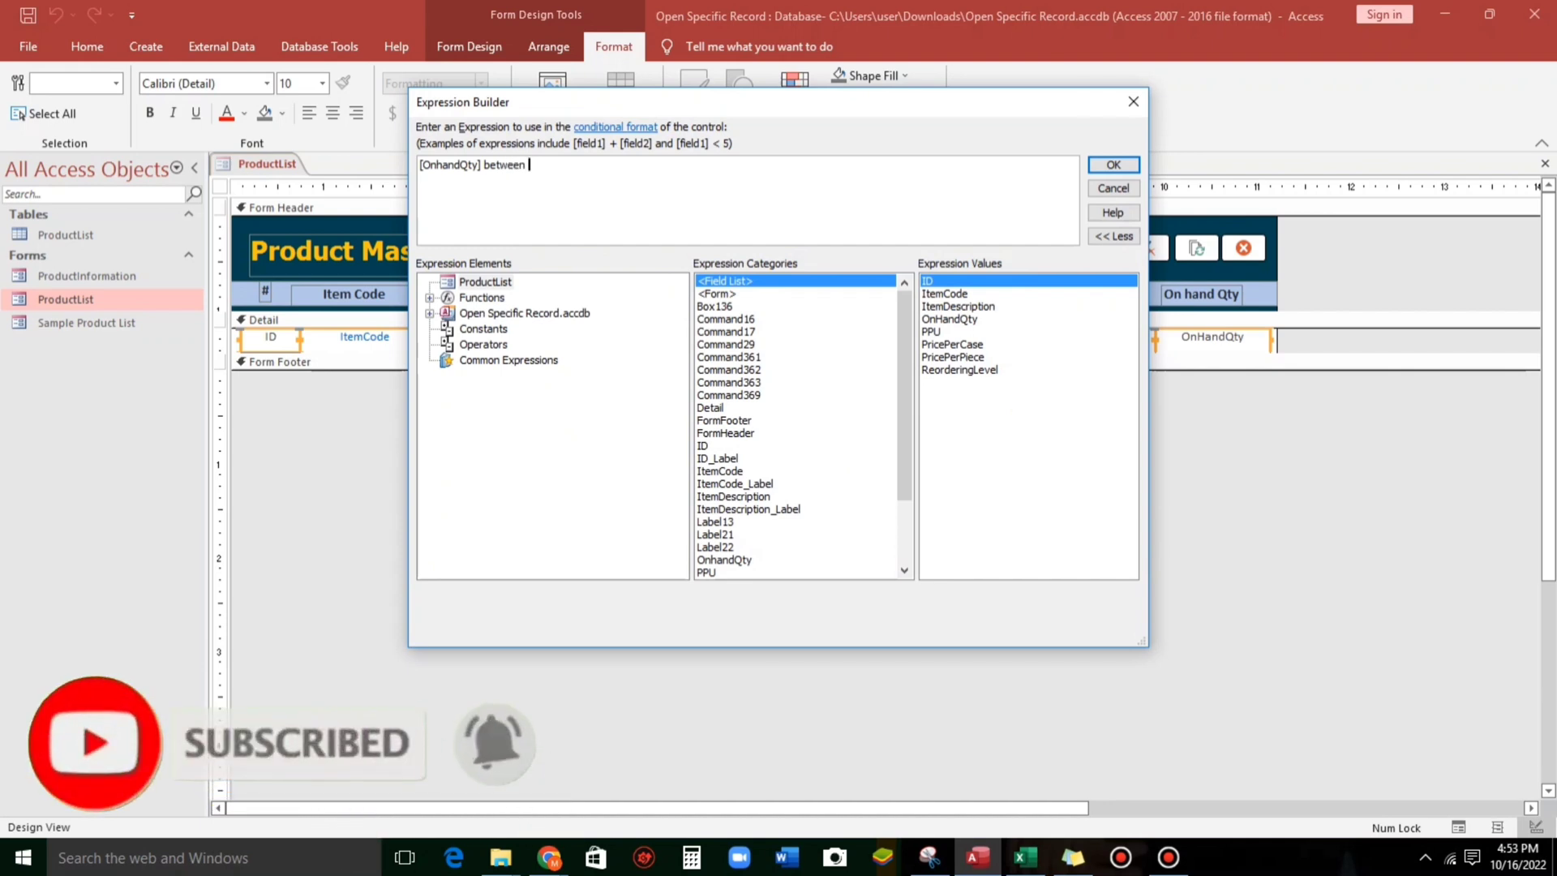
pyautogui.write('0 and 30')
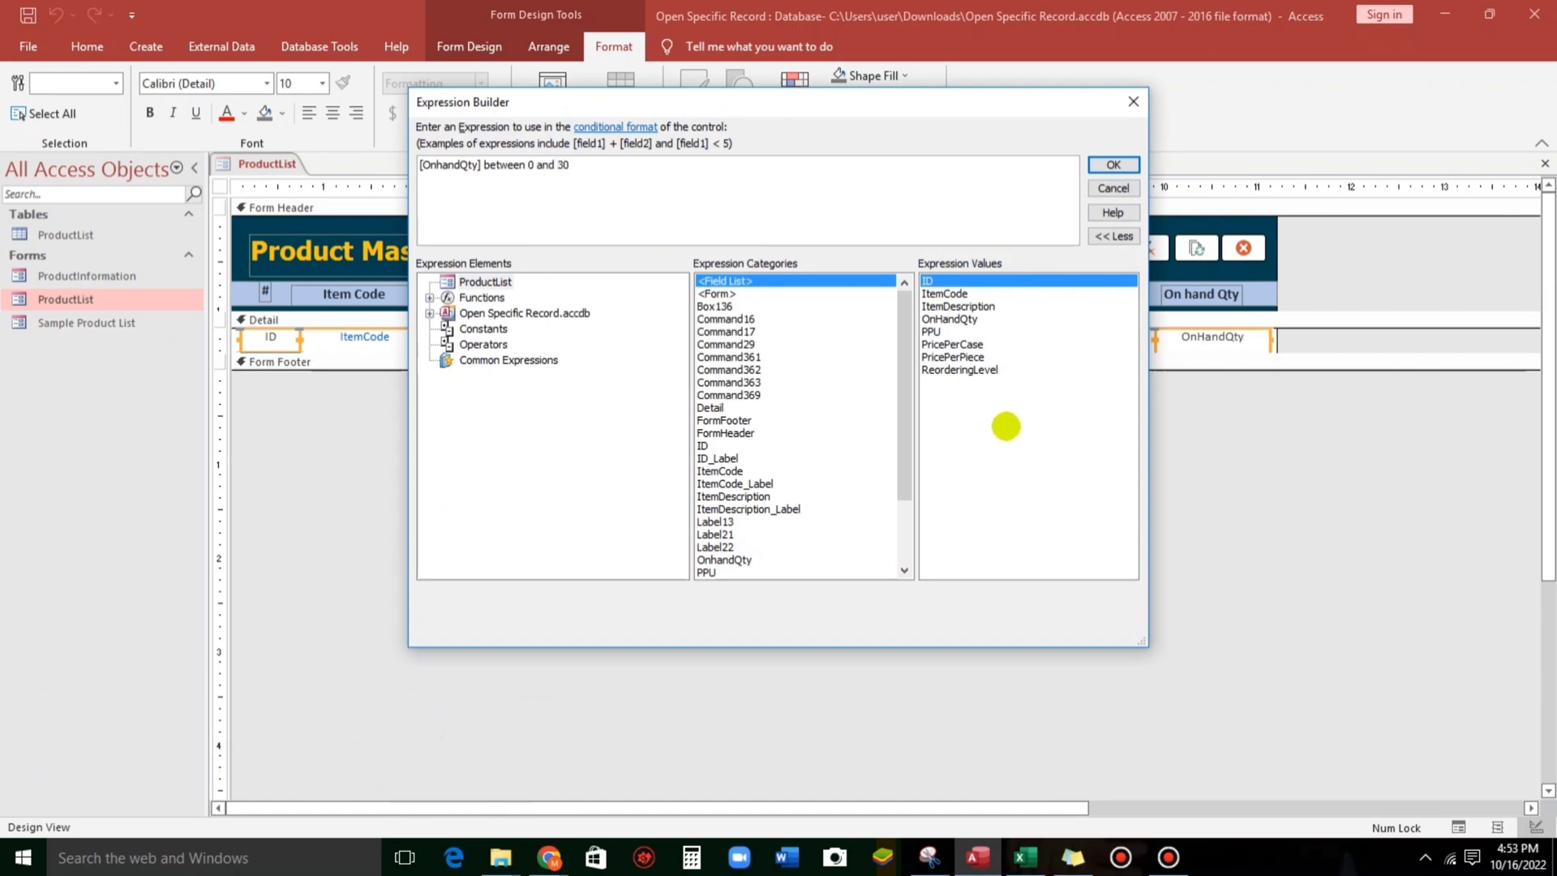
pyautogui.click(1113, 165)
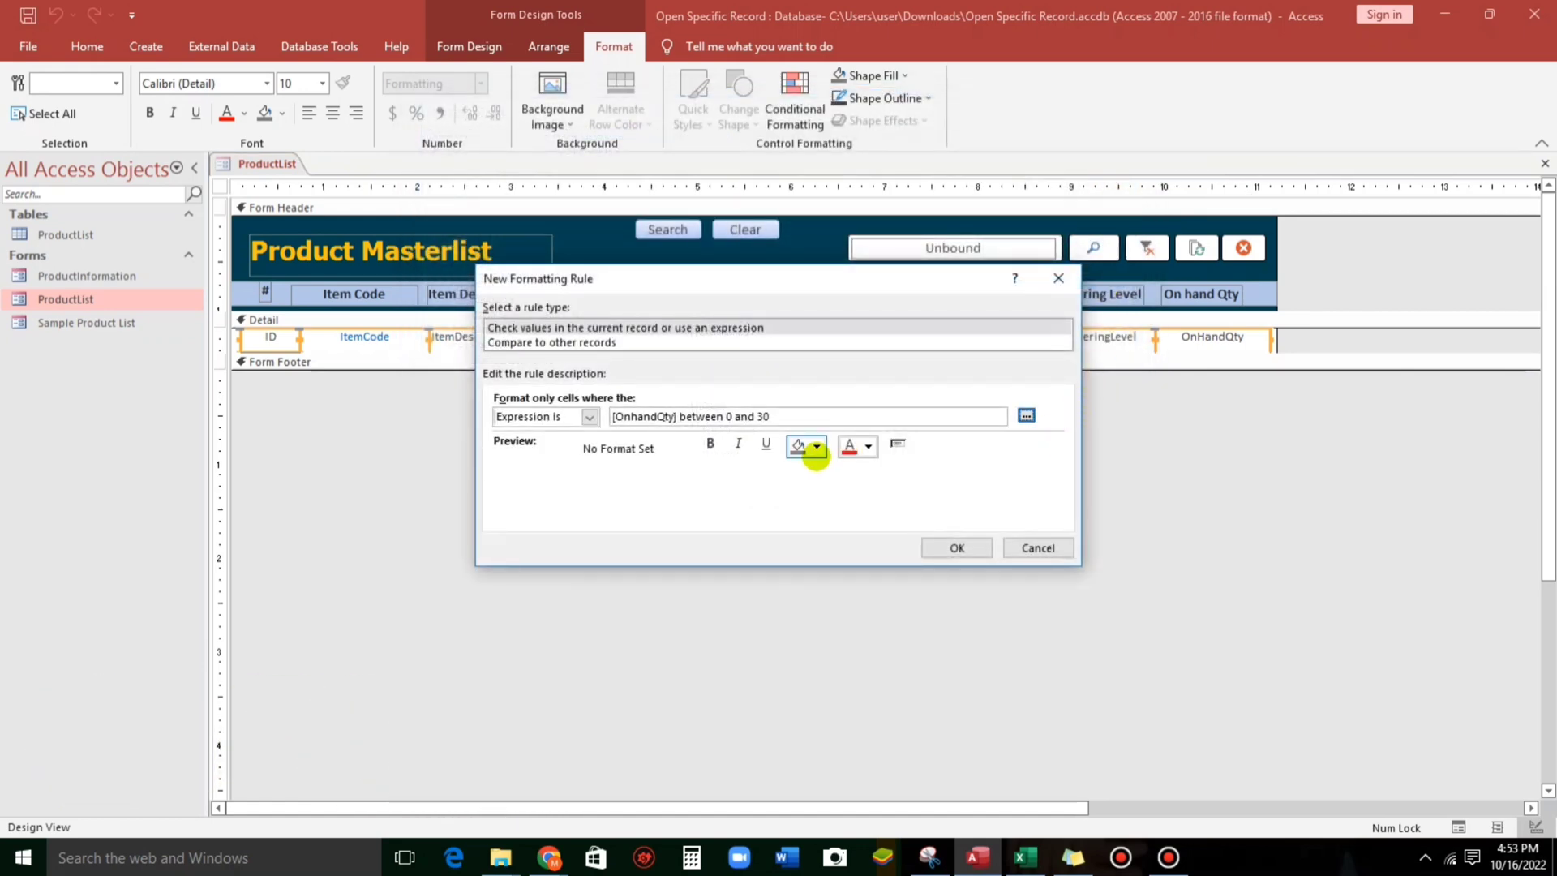
pyautogui.click(815, 445)
pyautogui.click(811, 614)
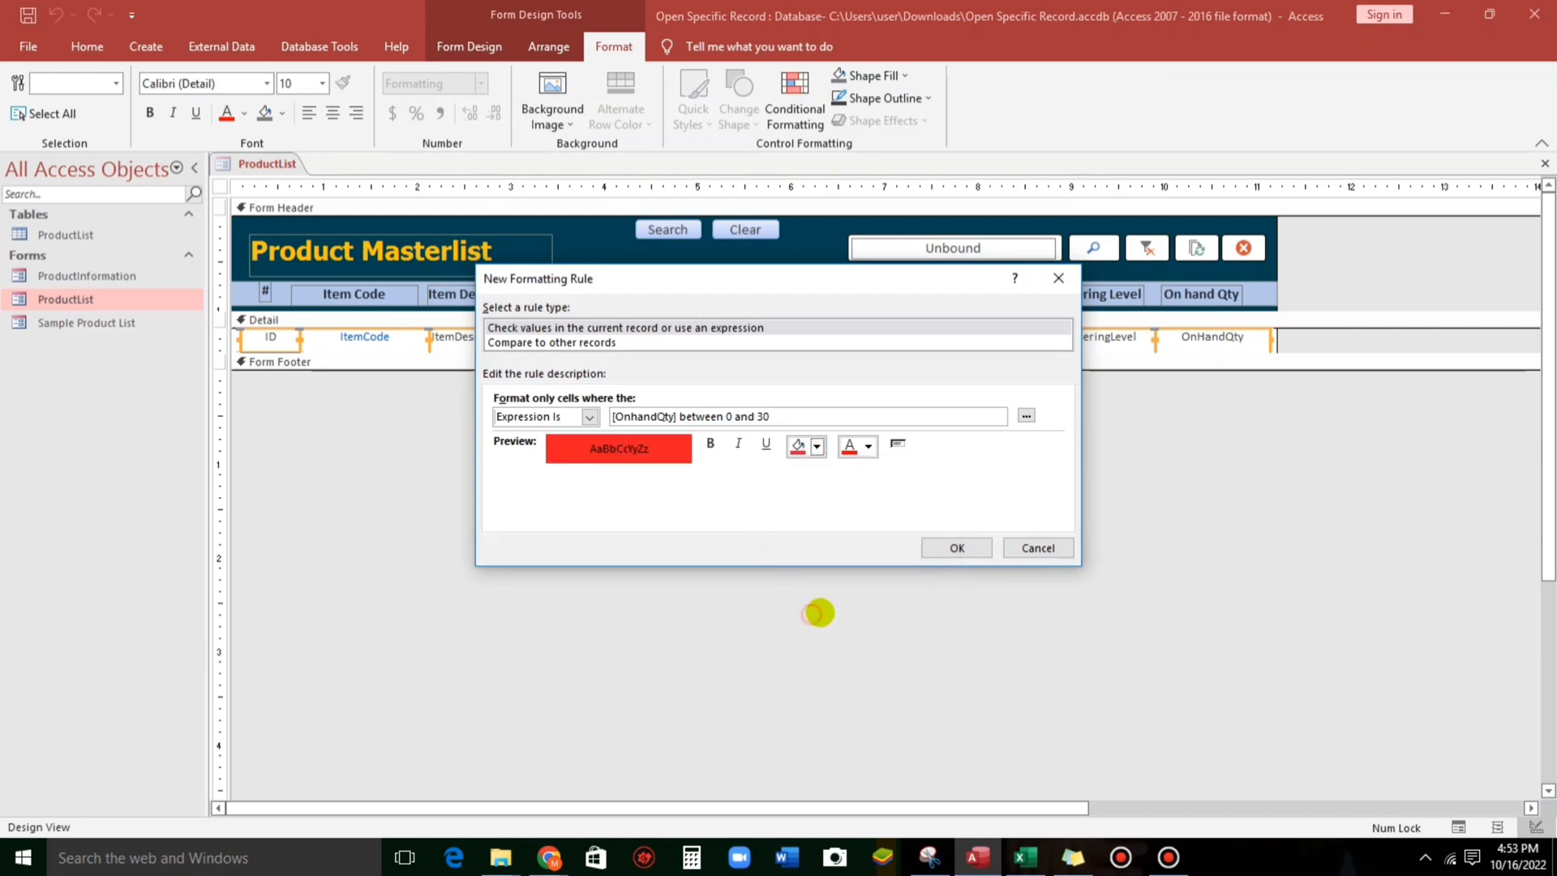
pyautogui.click(955, 549)
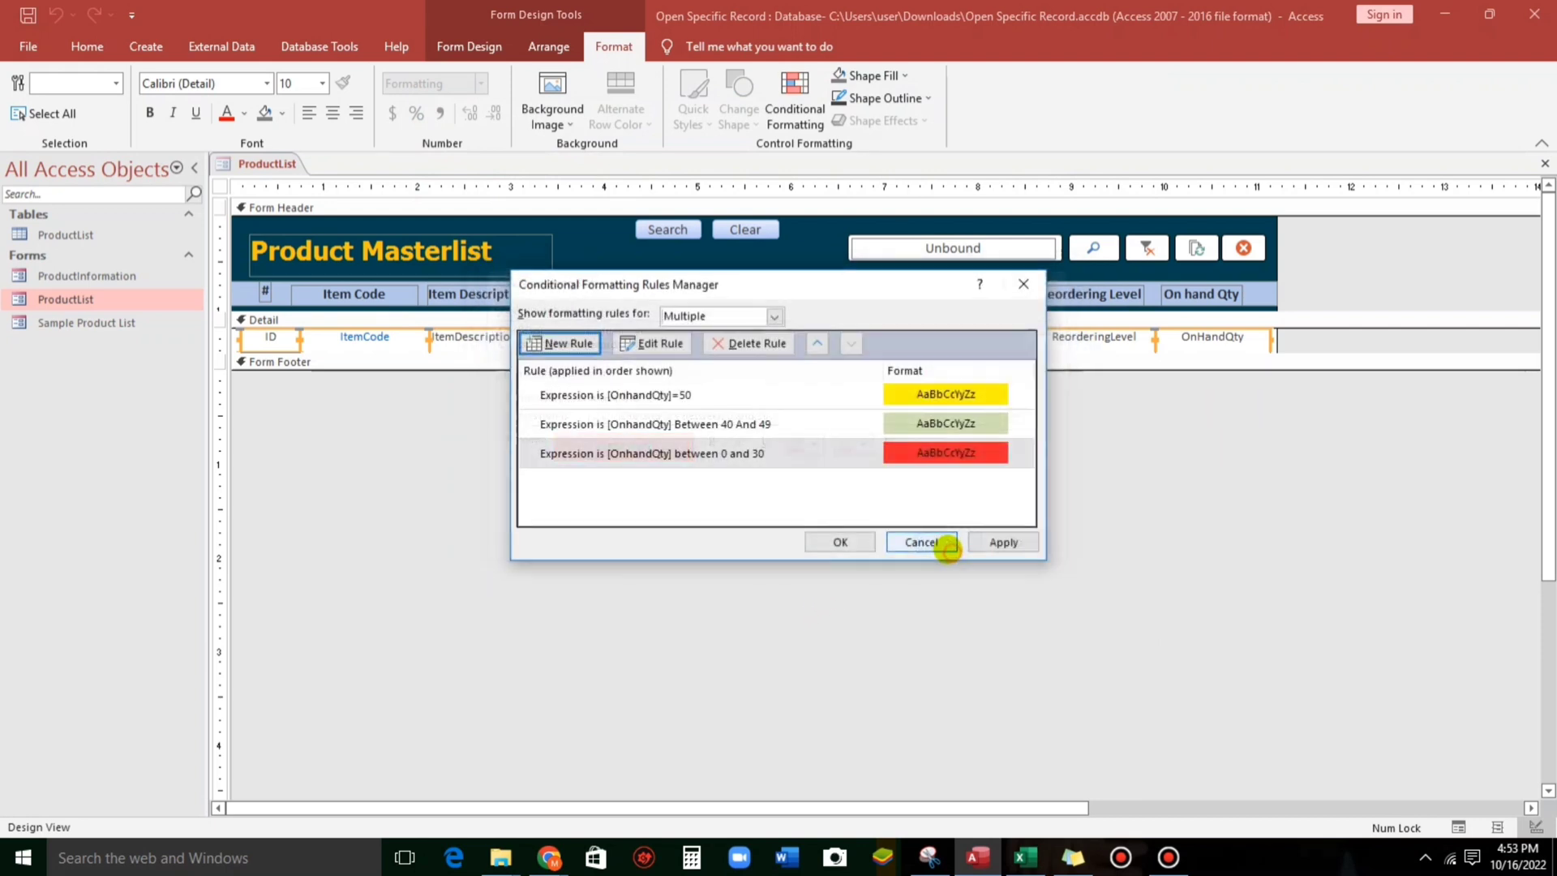
pyautogui.click(824, 543)
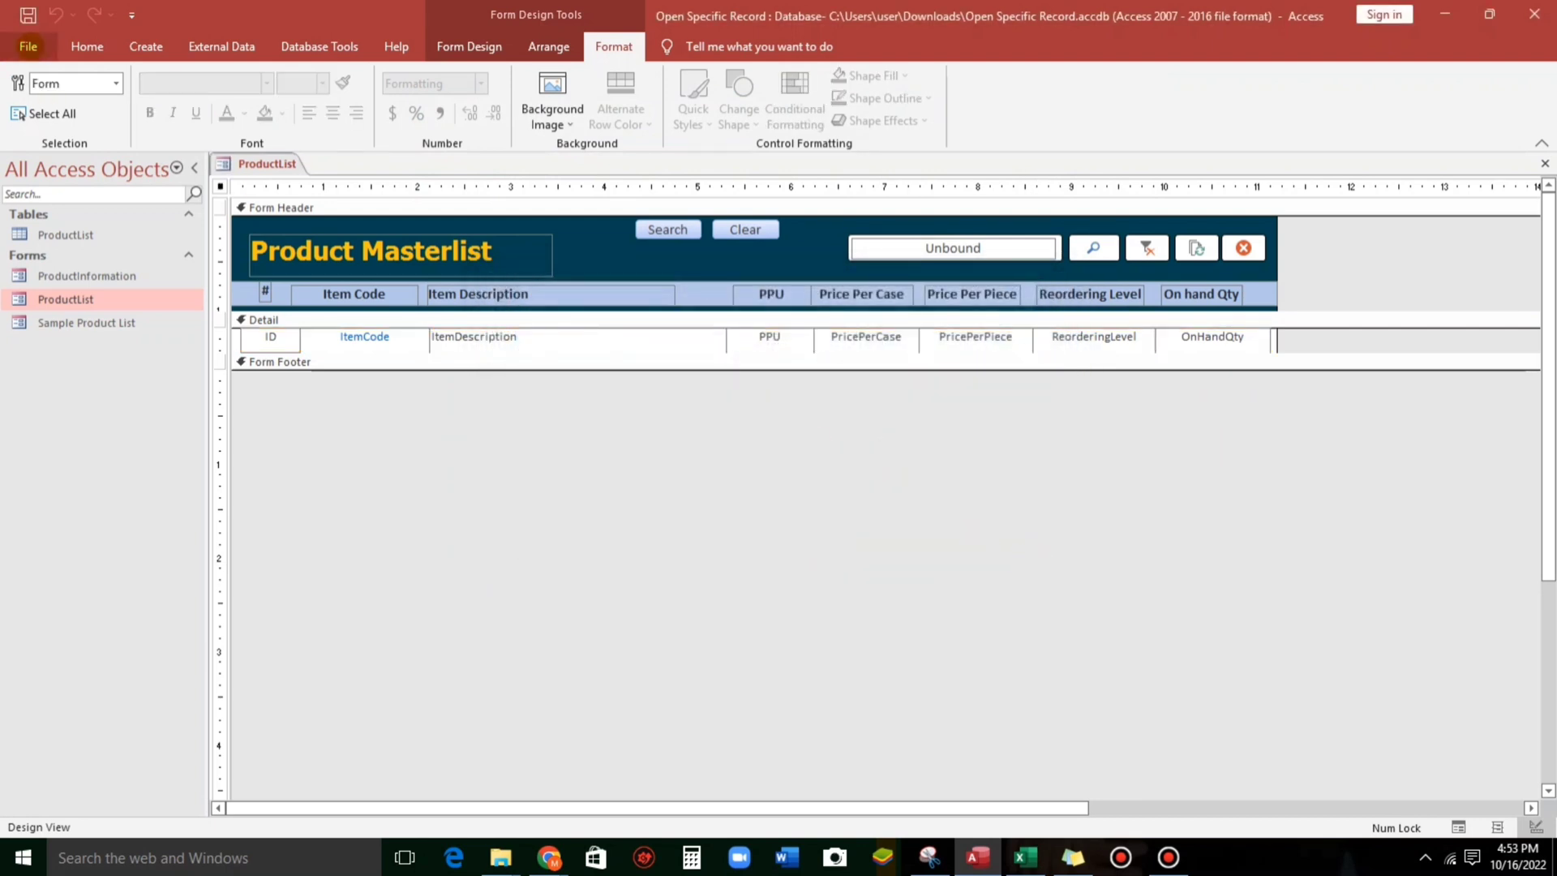
# - Switch ProductList to Form View to check that low-stock rows show red
pyautogui.click(86, 46)
pyautogui.click(27, 81)
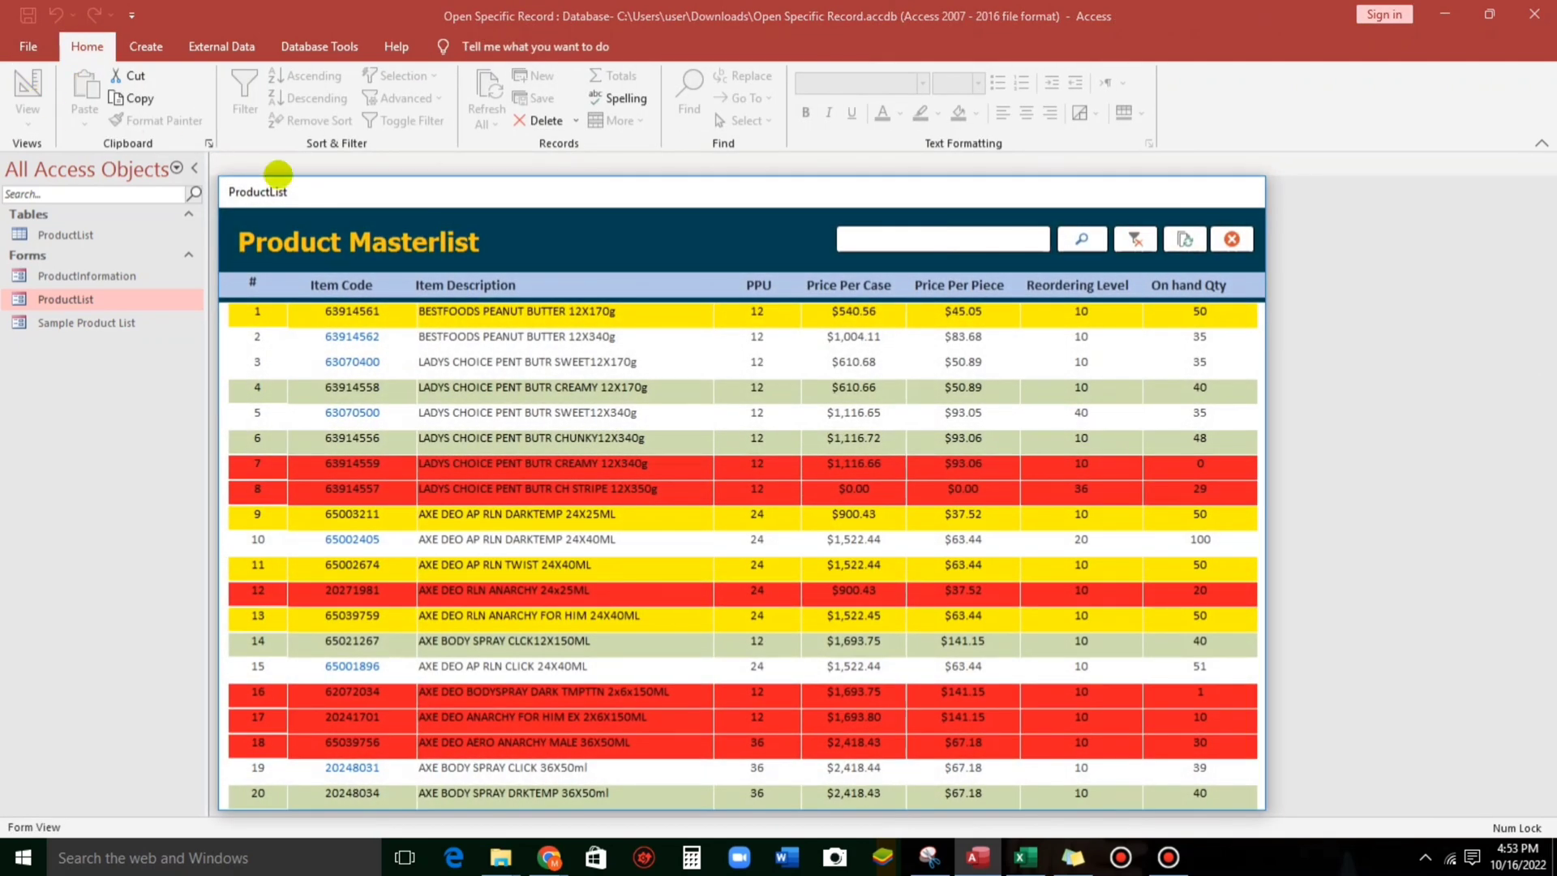
pyautogui.moveTo(438, 192); pyautogui.dragTo(466, 144)
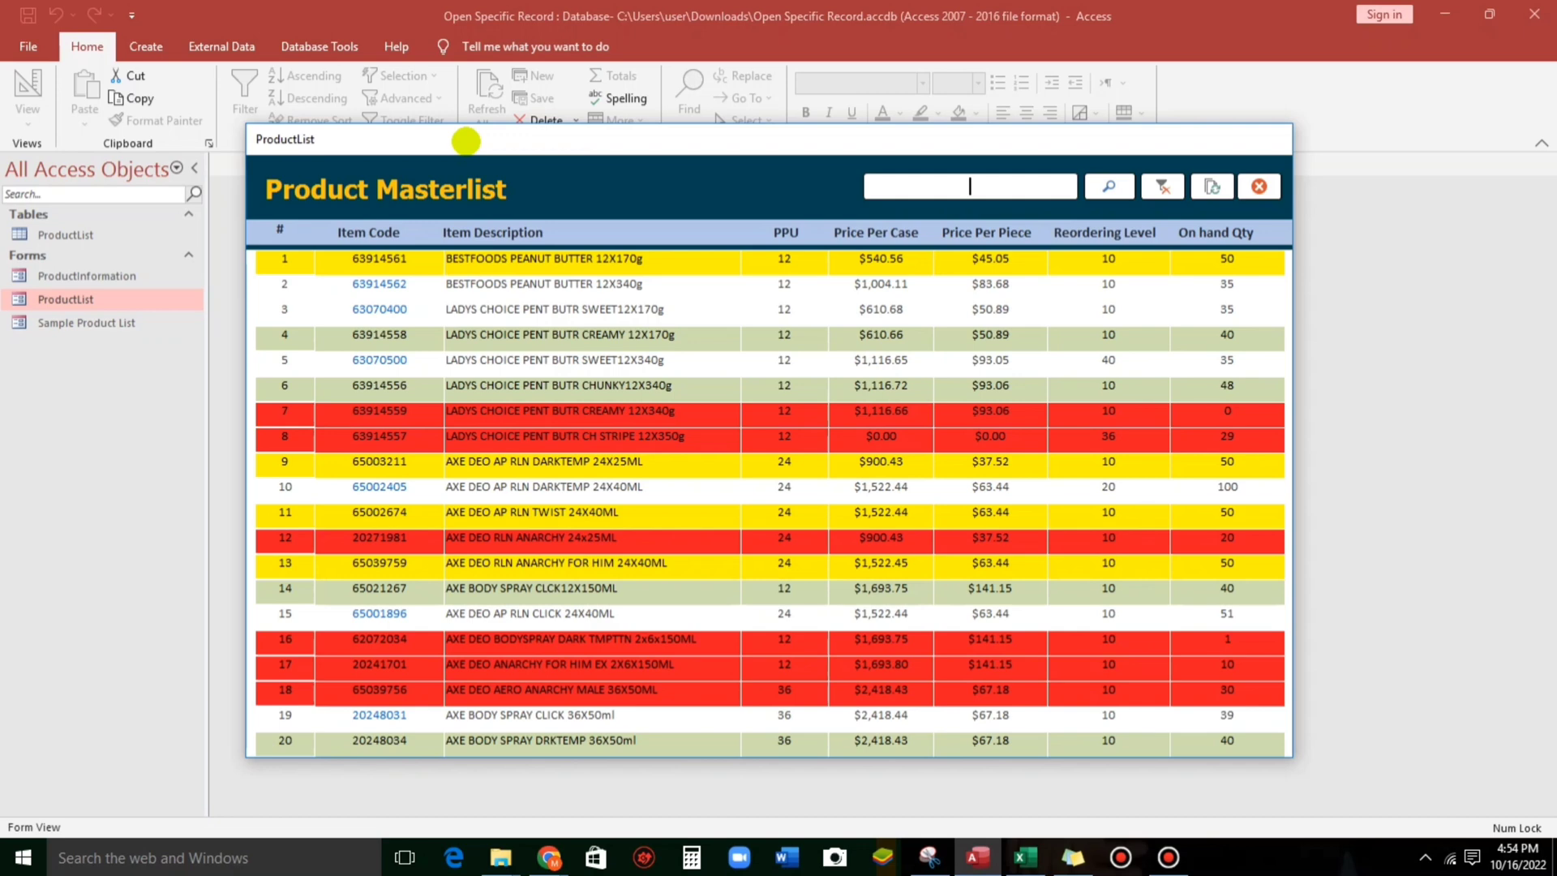
# - Return ProductList to Design View and select the OnHandQty text box
pyautogui.rightClick(568, 172)
pyautogui.click(584, 226)
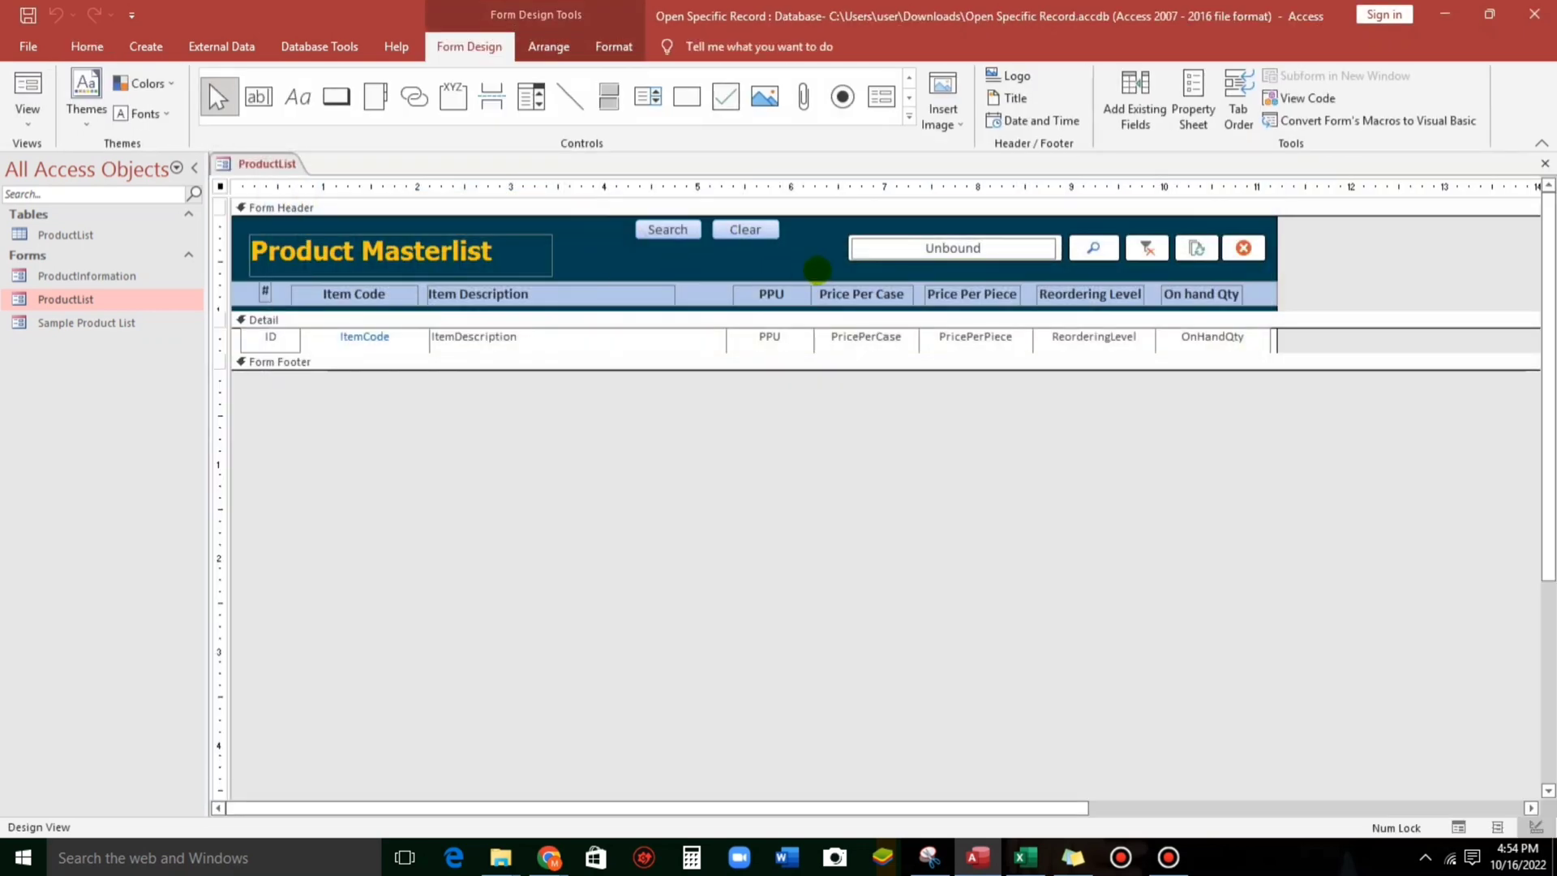
pyautogui.click(783, 259)
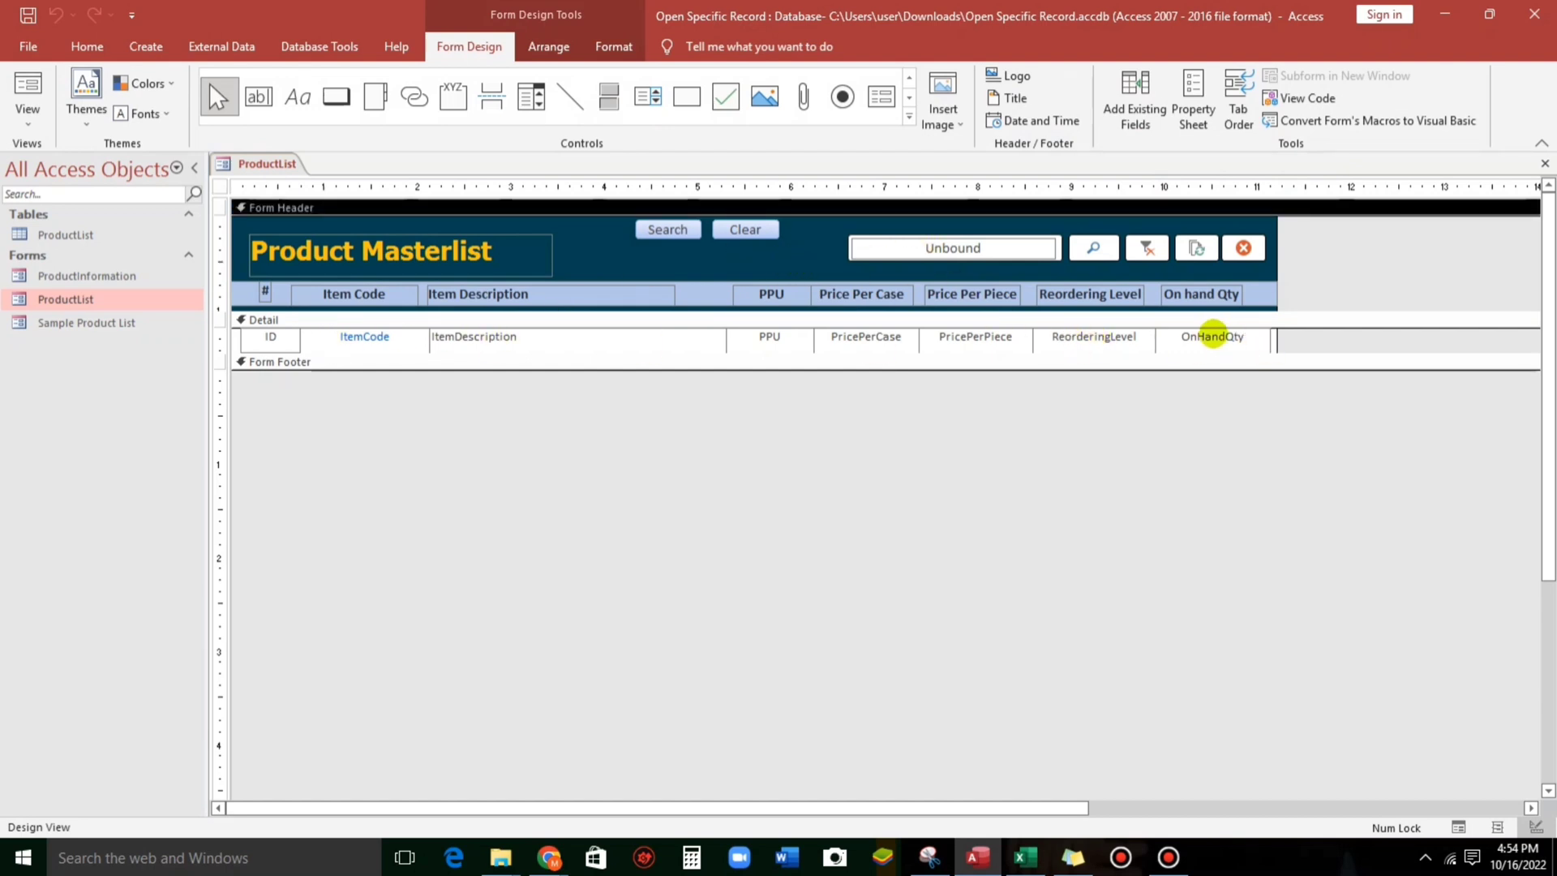
pyautogui.click(1209, 339)
# - Open conditional formatting for OnHandQty, then cancel and close without adding a rule
pyautogui.click(600, 48)
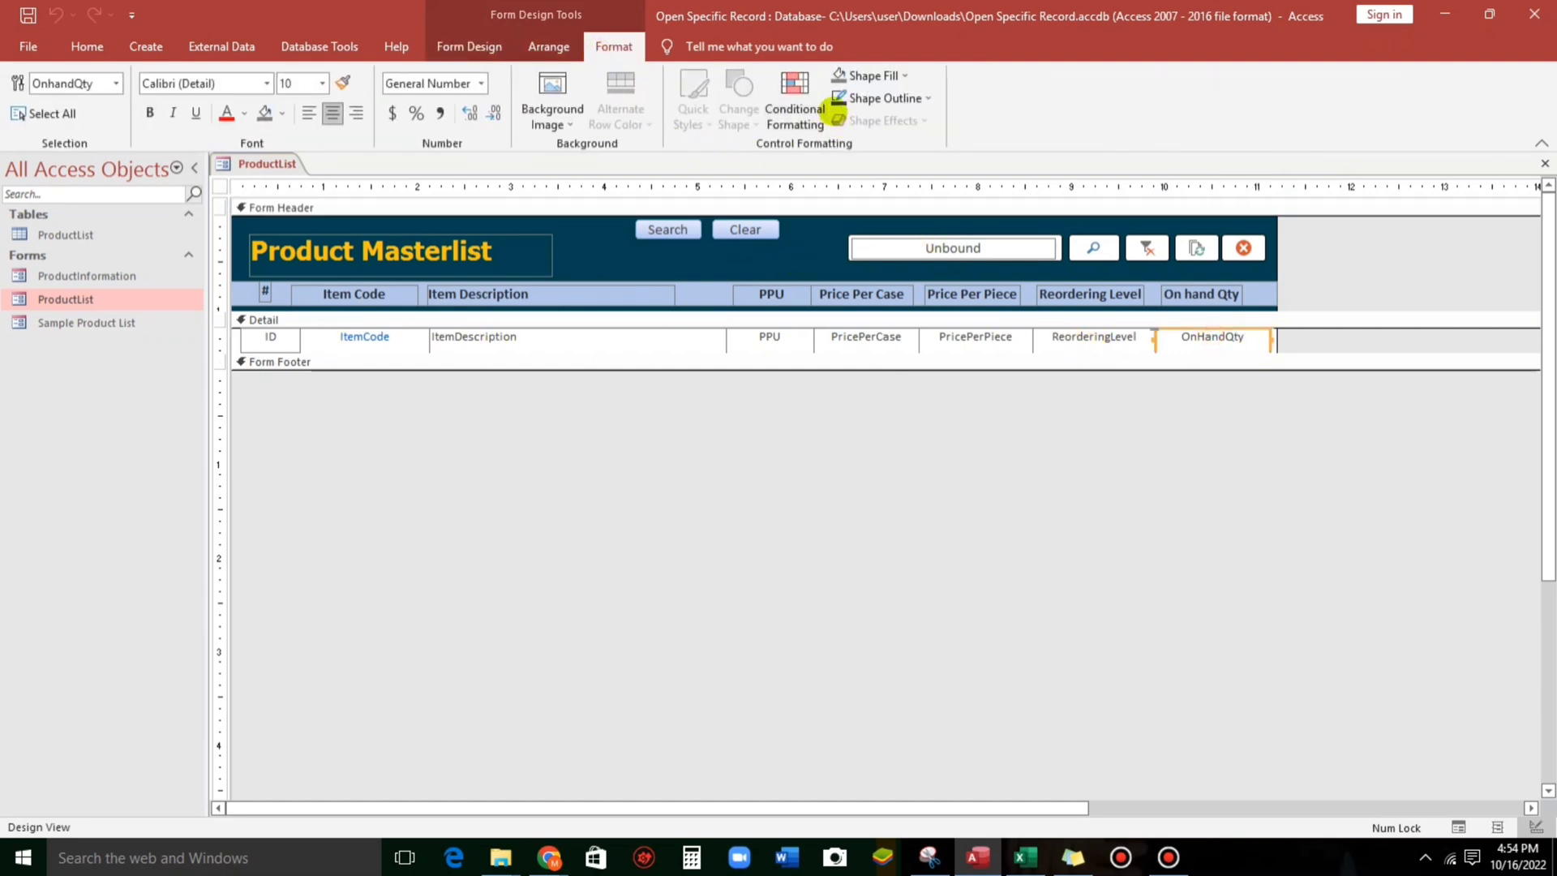
pyautogui.click(794, 101)
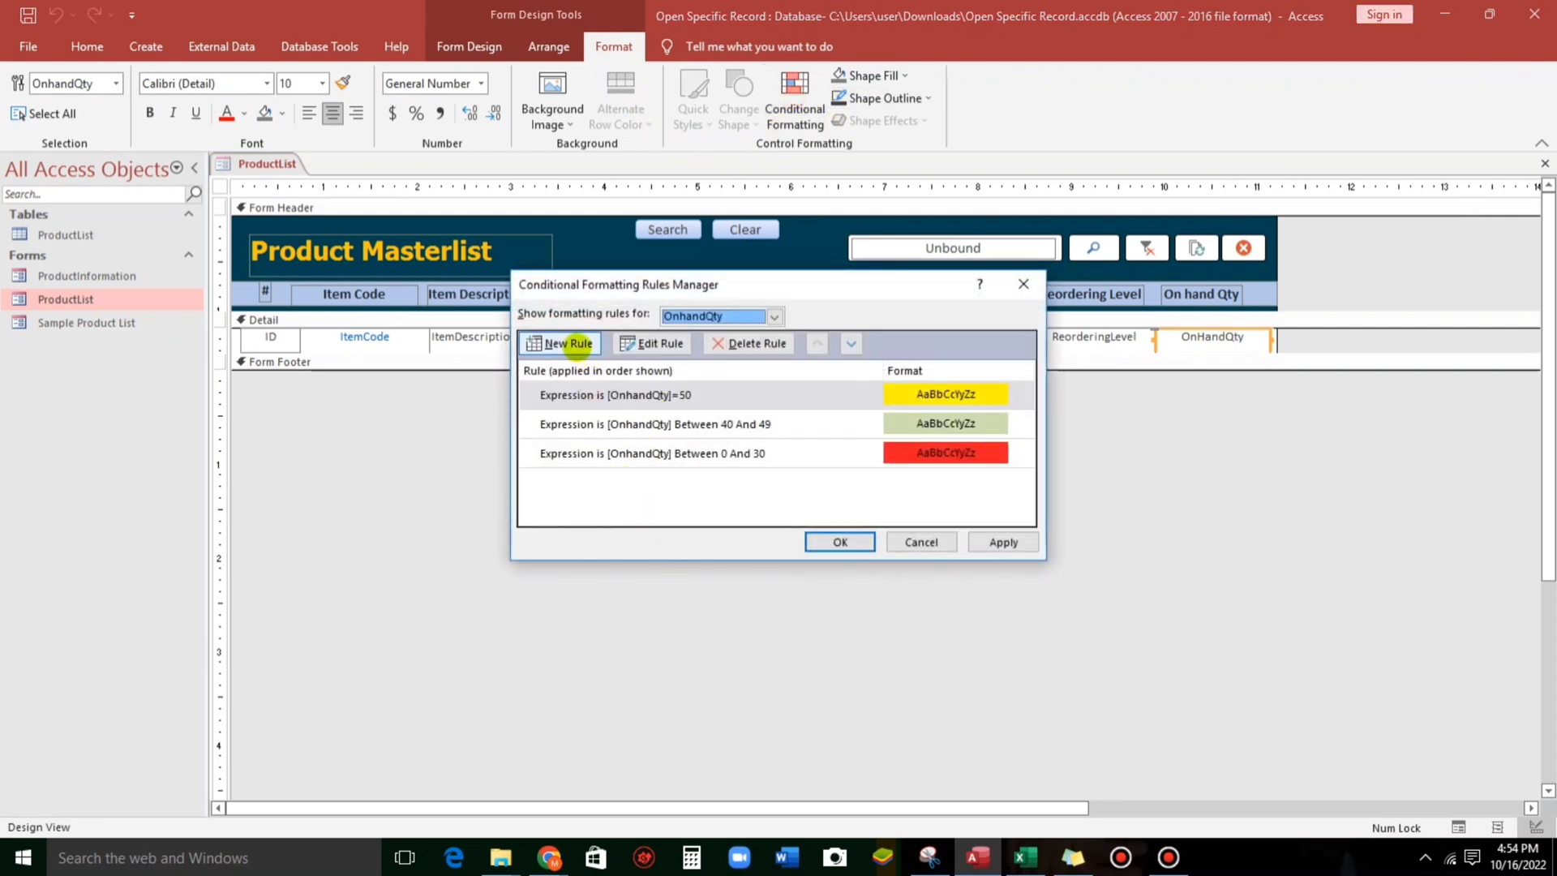
pyautogui.click(565, 343)
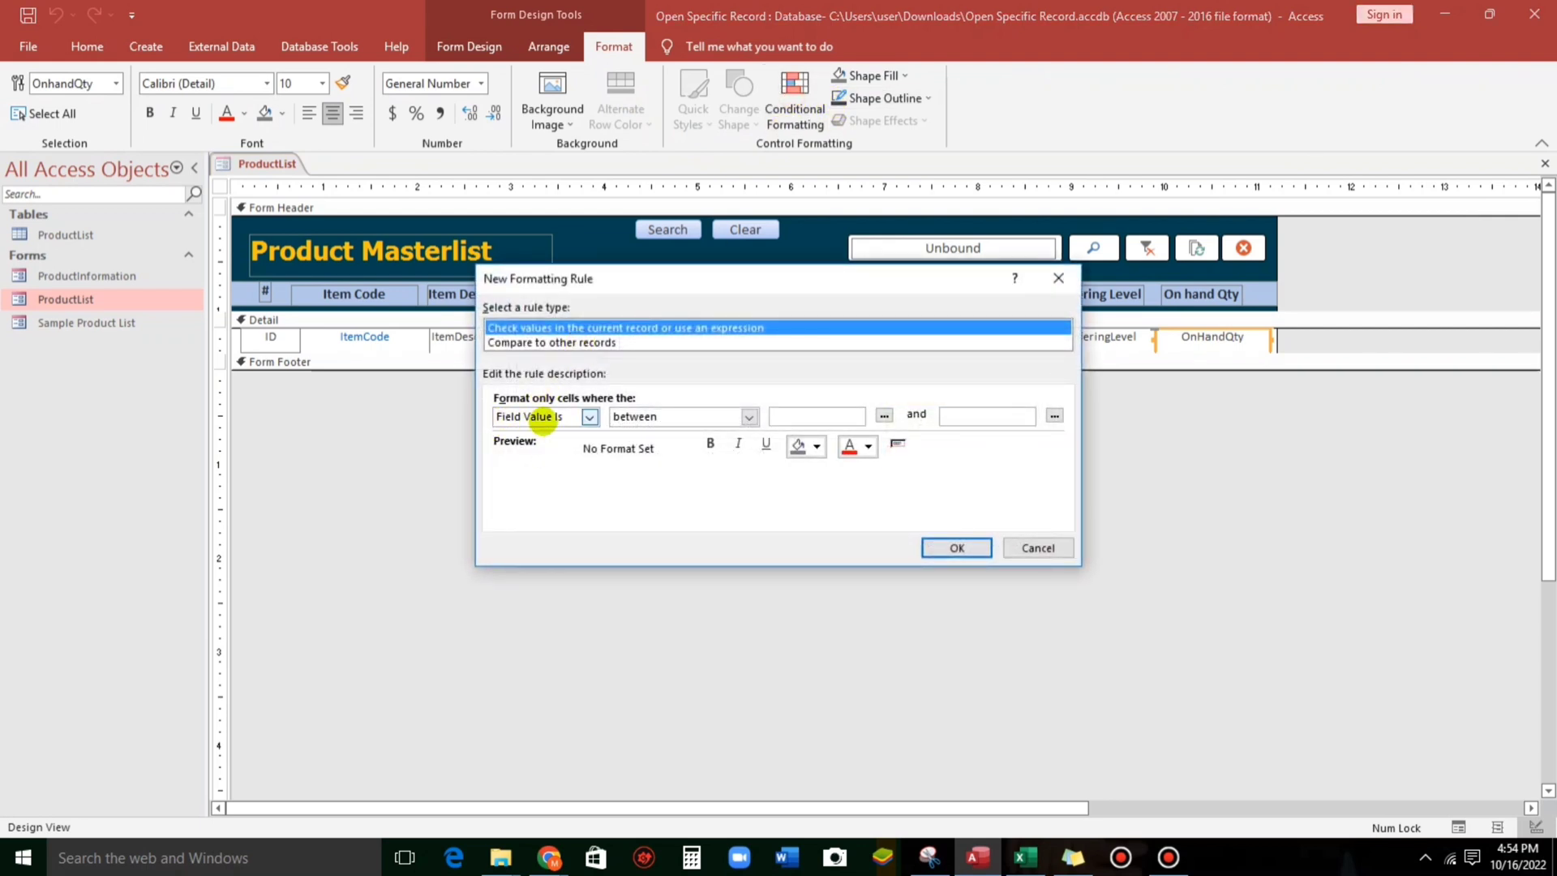
pyautogui.click(527, 416)
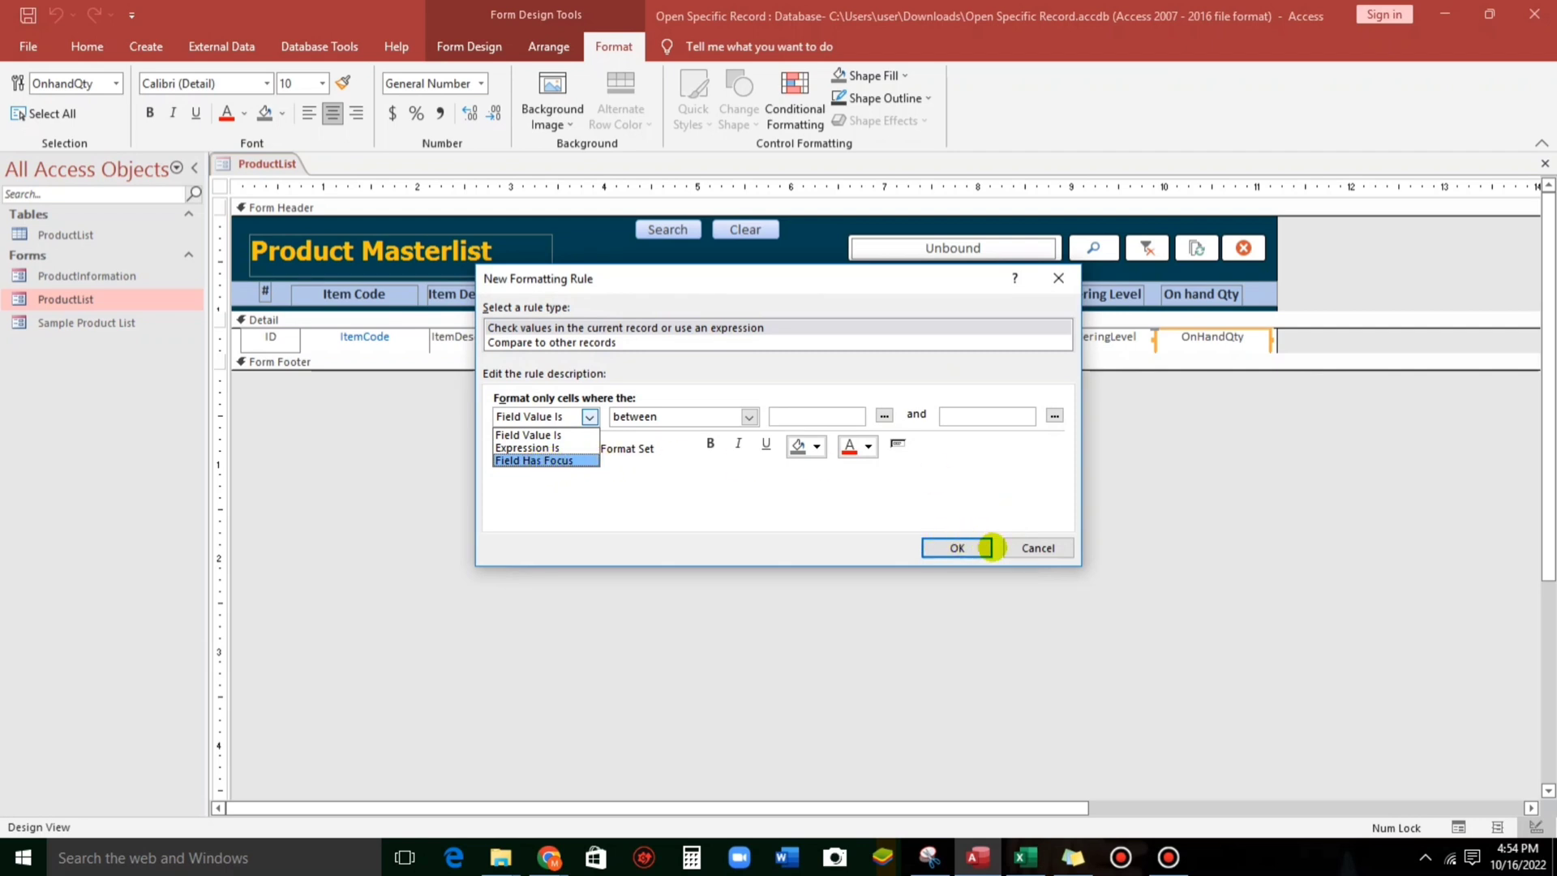
pyautogui.click(1024, 548)
pyautogui.click(1026, 548)
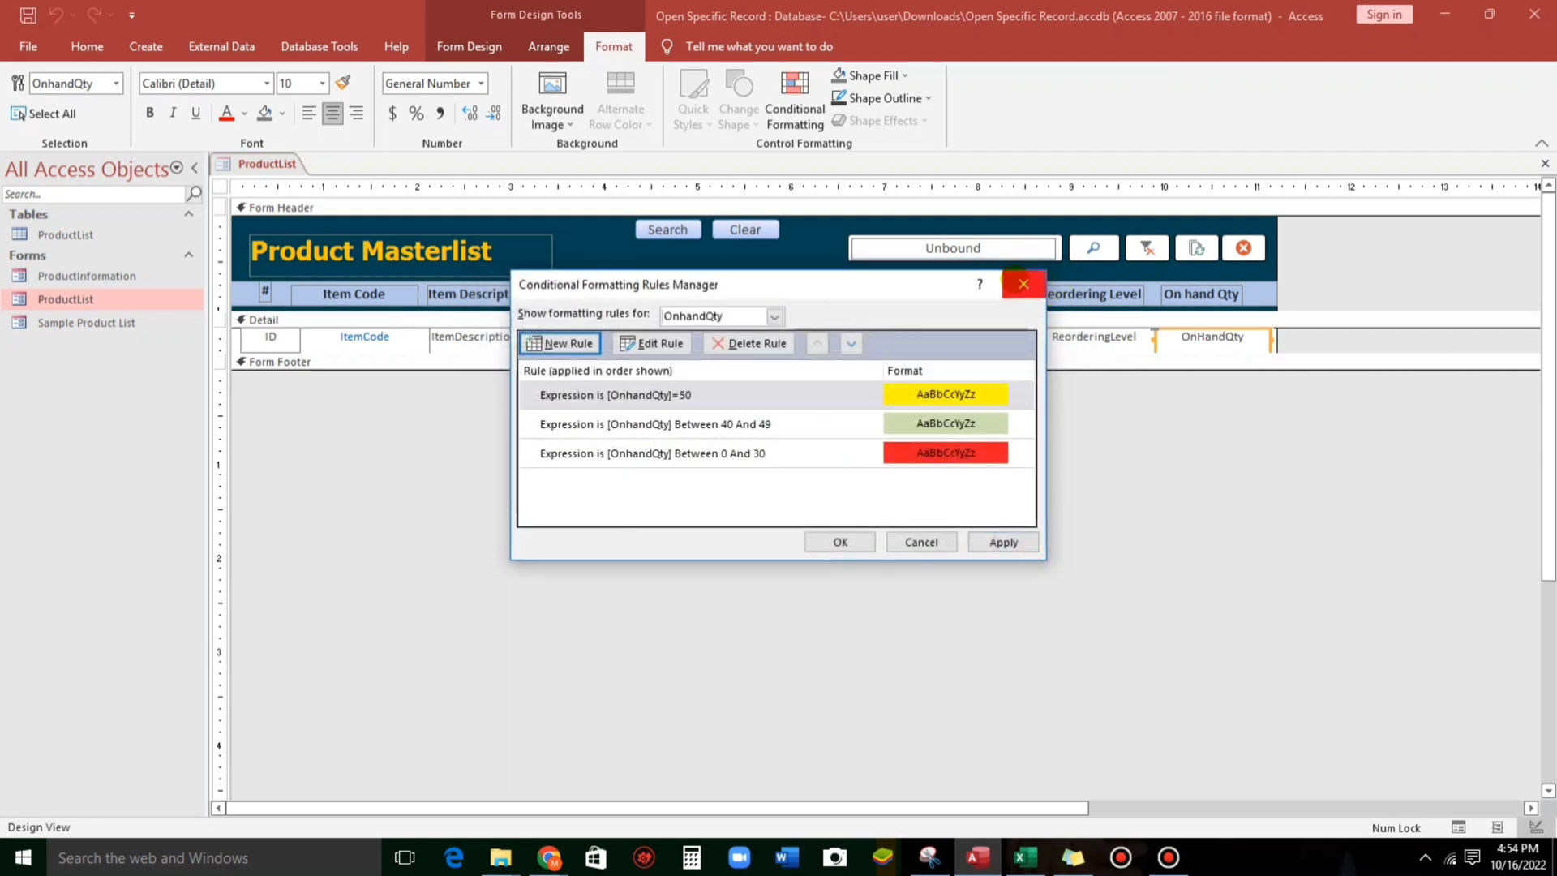
pyautogui.click(1023, 283)
pyautogui.click(811, 489)
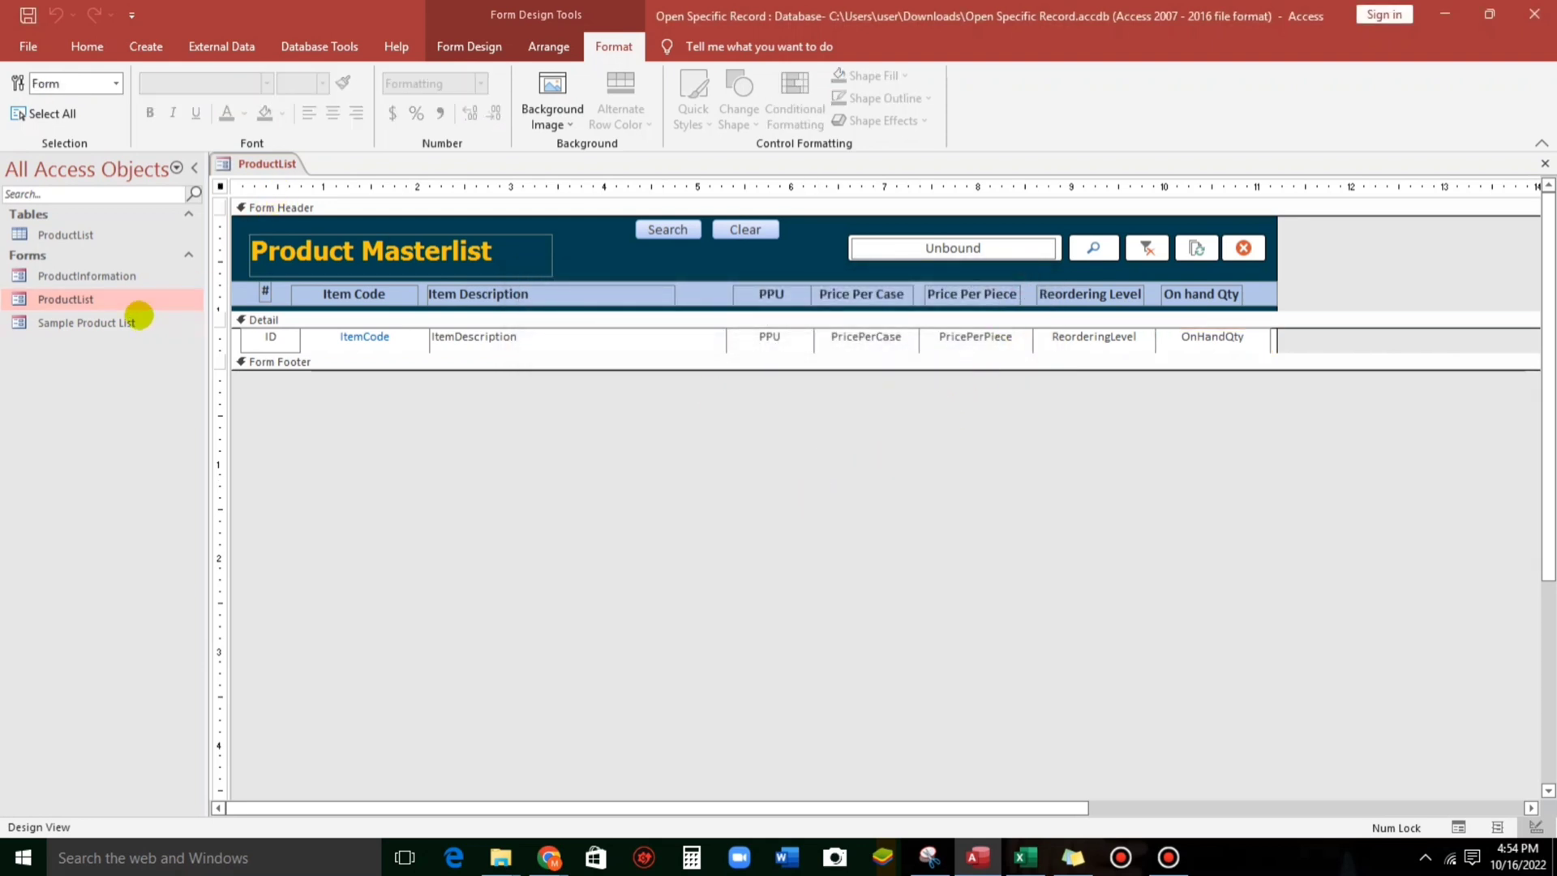
# - Open the ProductInformation form and click through its Item Code and PPU fields
pyautogui.click(89, 276)
pyautogui.doubleClick(89, 275)
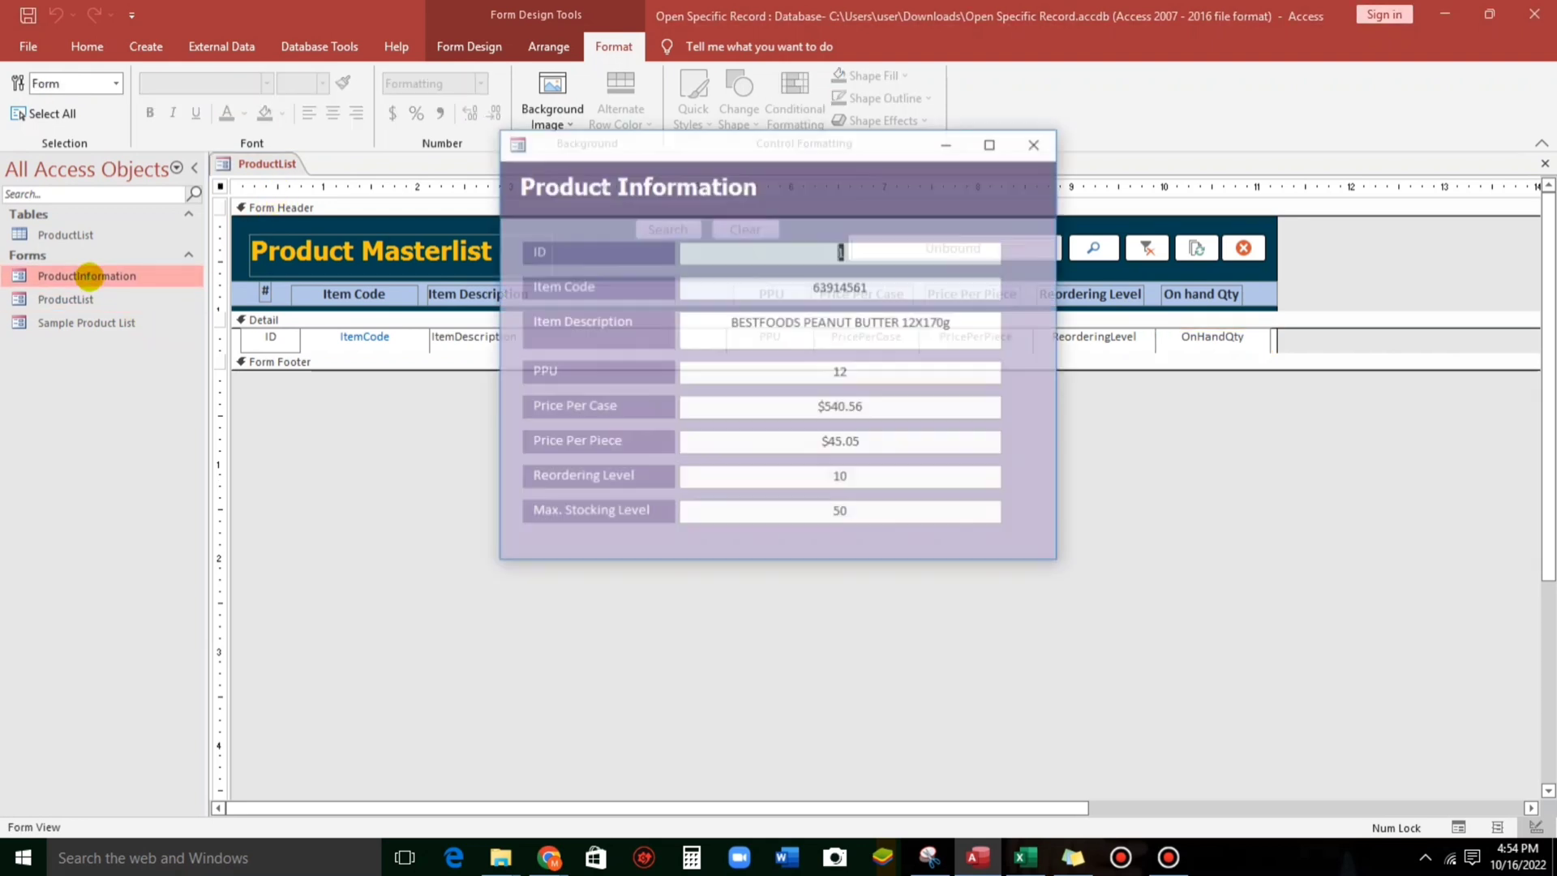
pyautogui.click(740, 285)
pyautogui.click(742, 375)
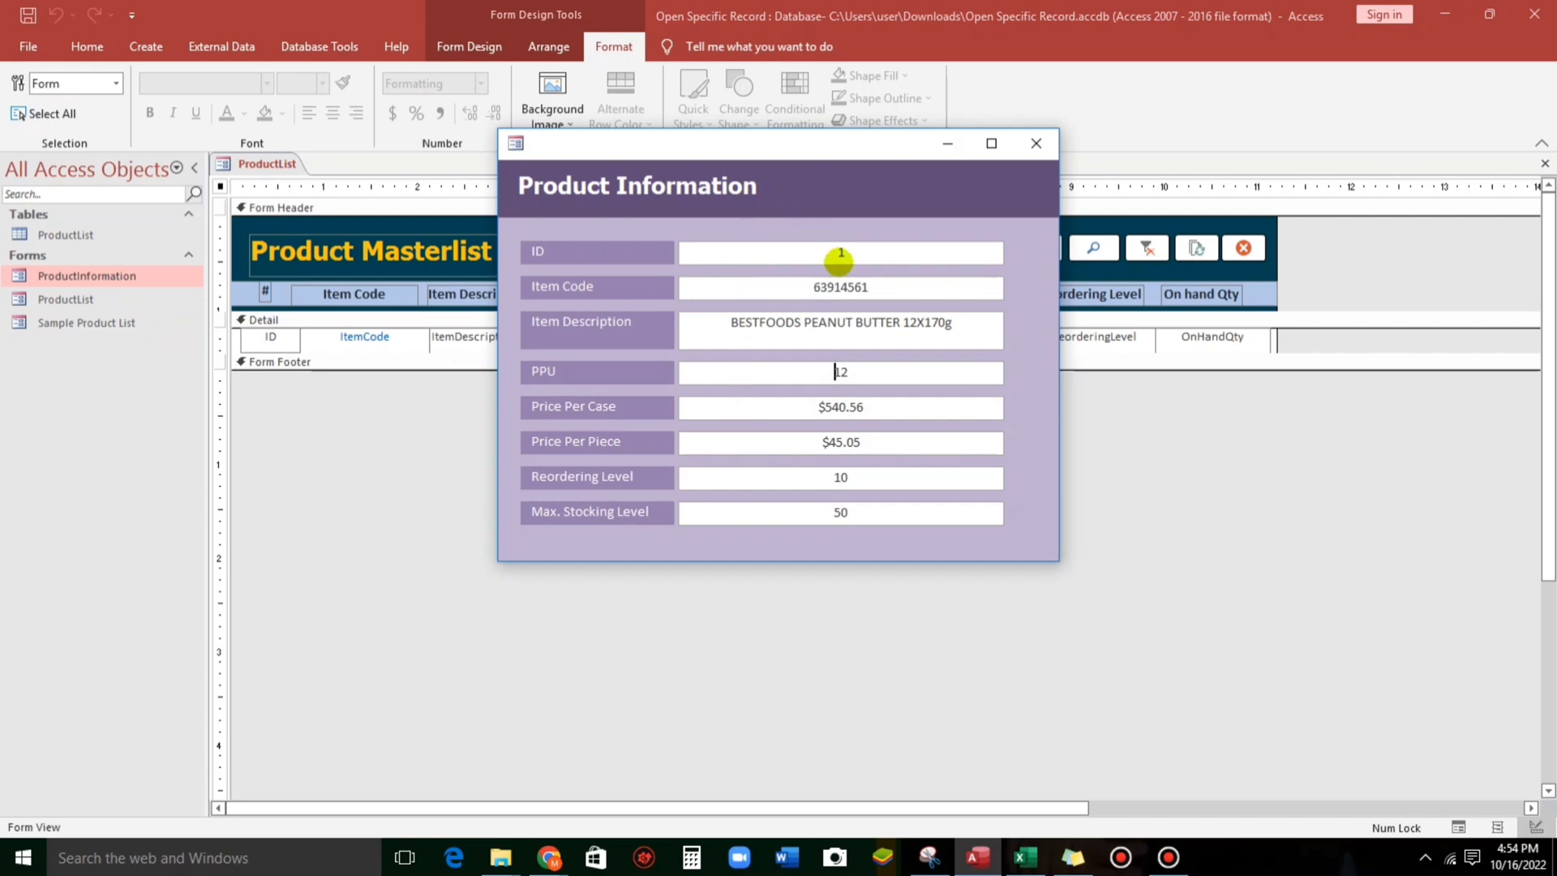
pyautogui.rightClick(856, 188)
# - In Design View, select all eight fields and start a Field Has Focus rule
pyautogui.click(902, 243)
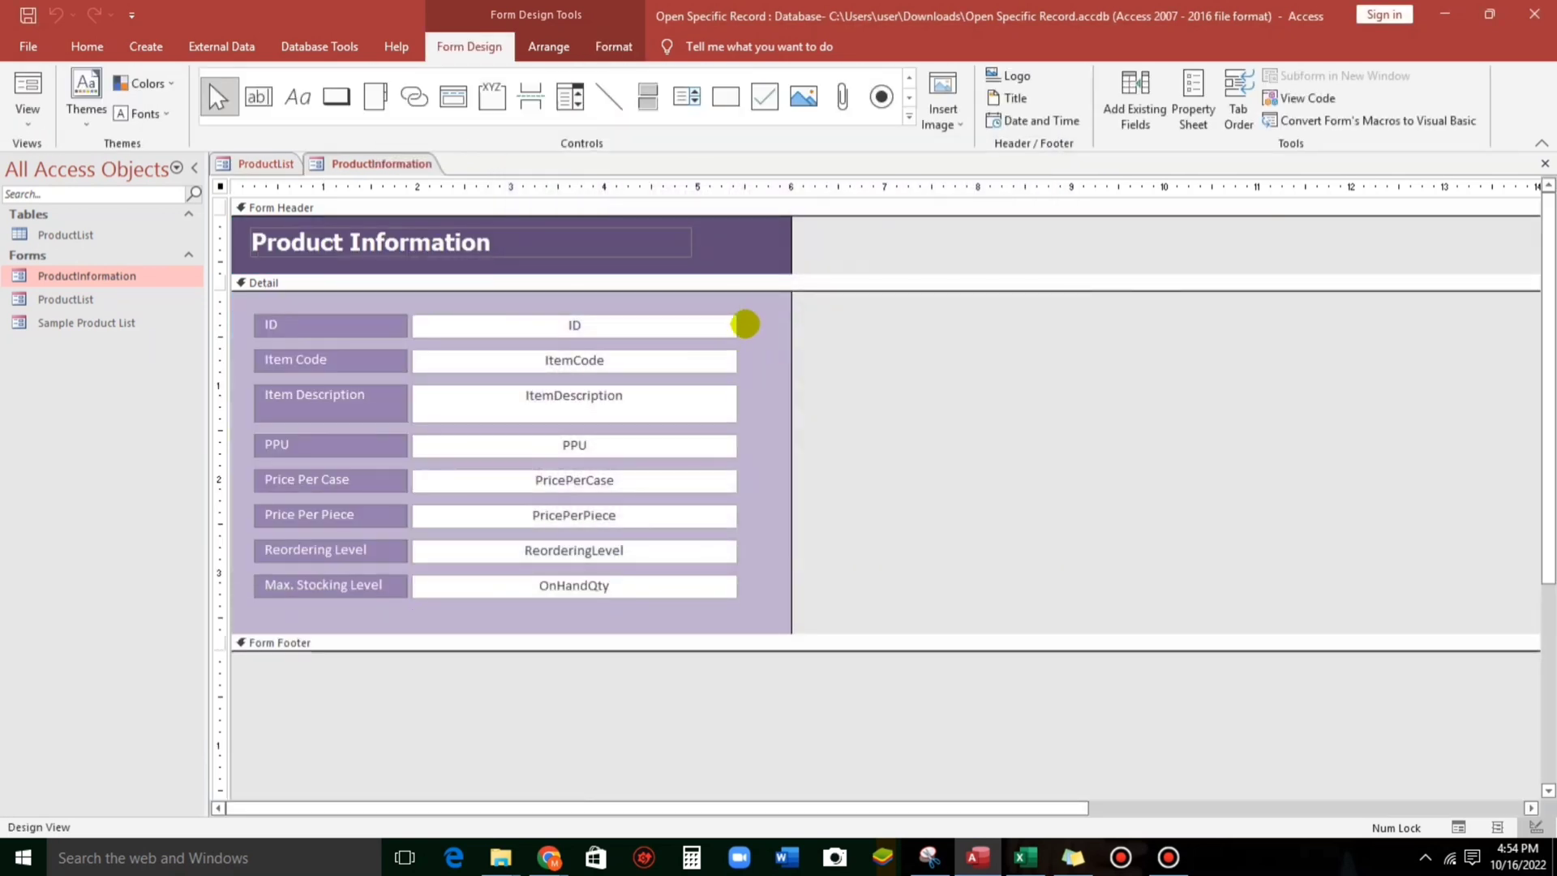
pyautogui.moveTo(741, 322); pyautogui.dragTo(565, 585)
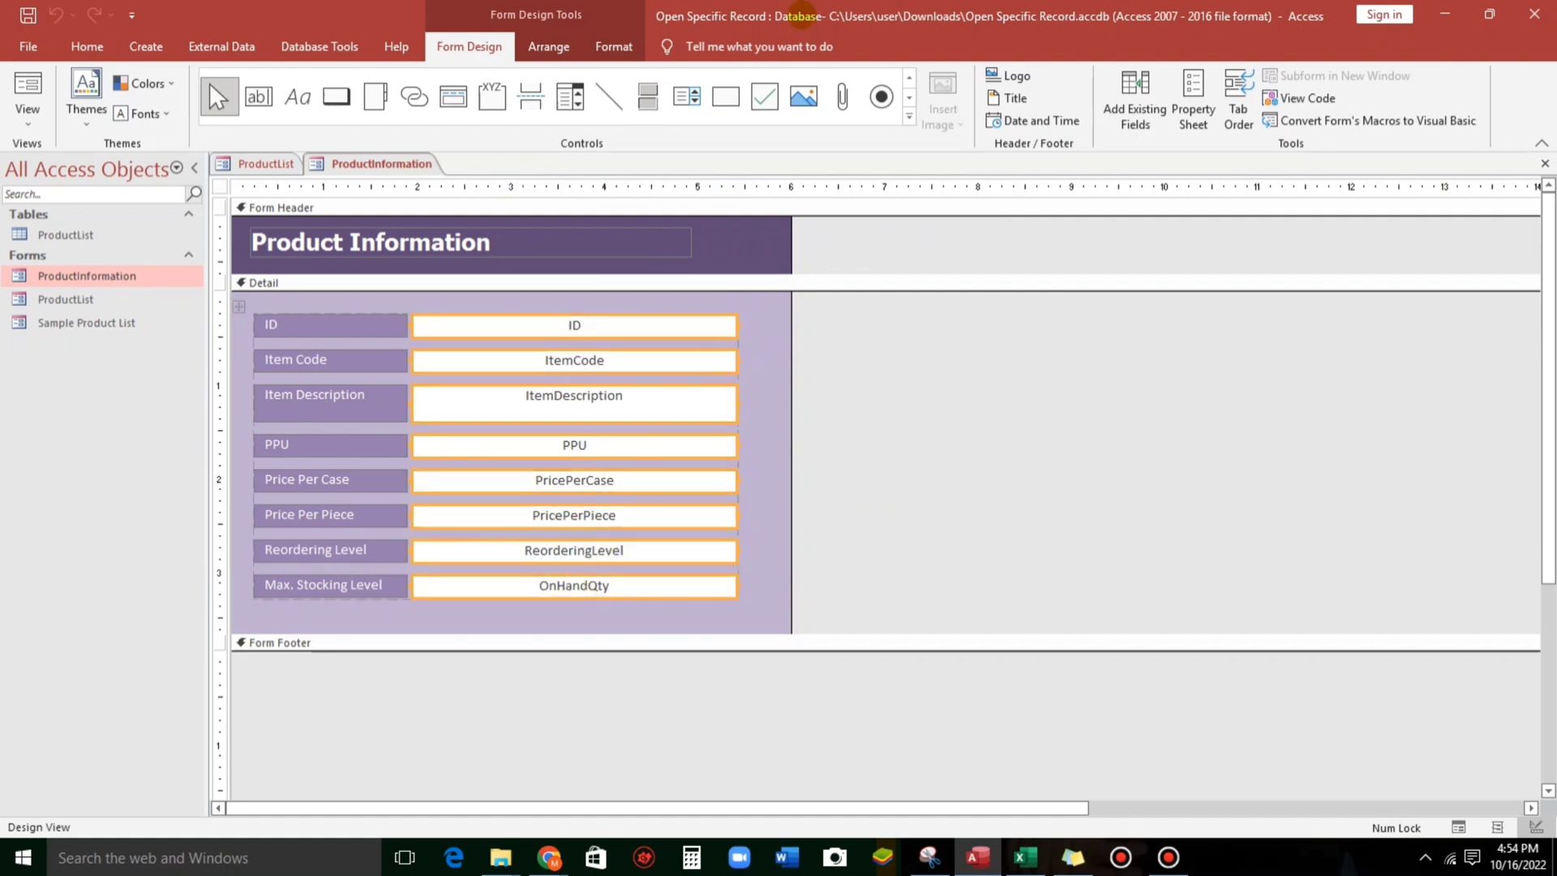
pyautogui.click(614, 48)
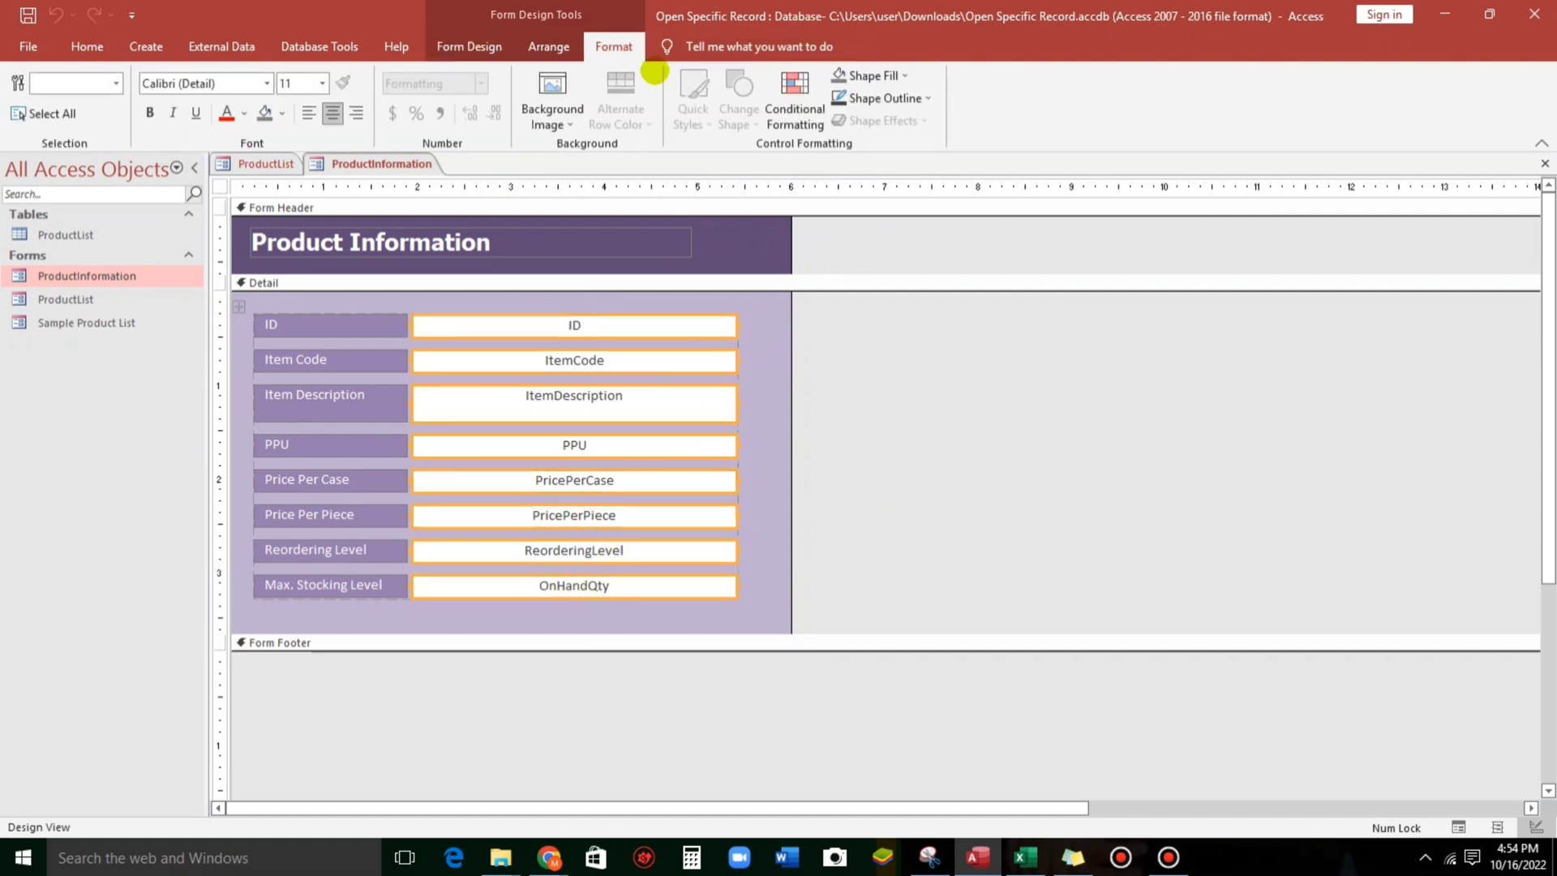
pyautogui.click(793, 104)
pyautogui.click(558, 343)
pyautogui.click(590, 417)
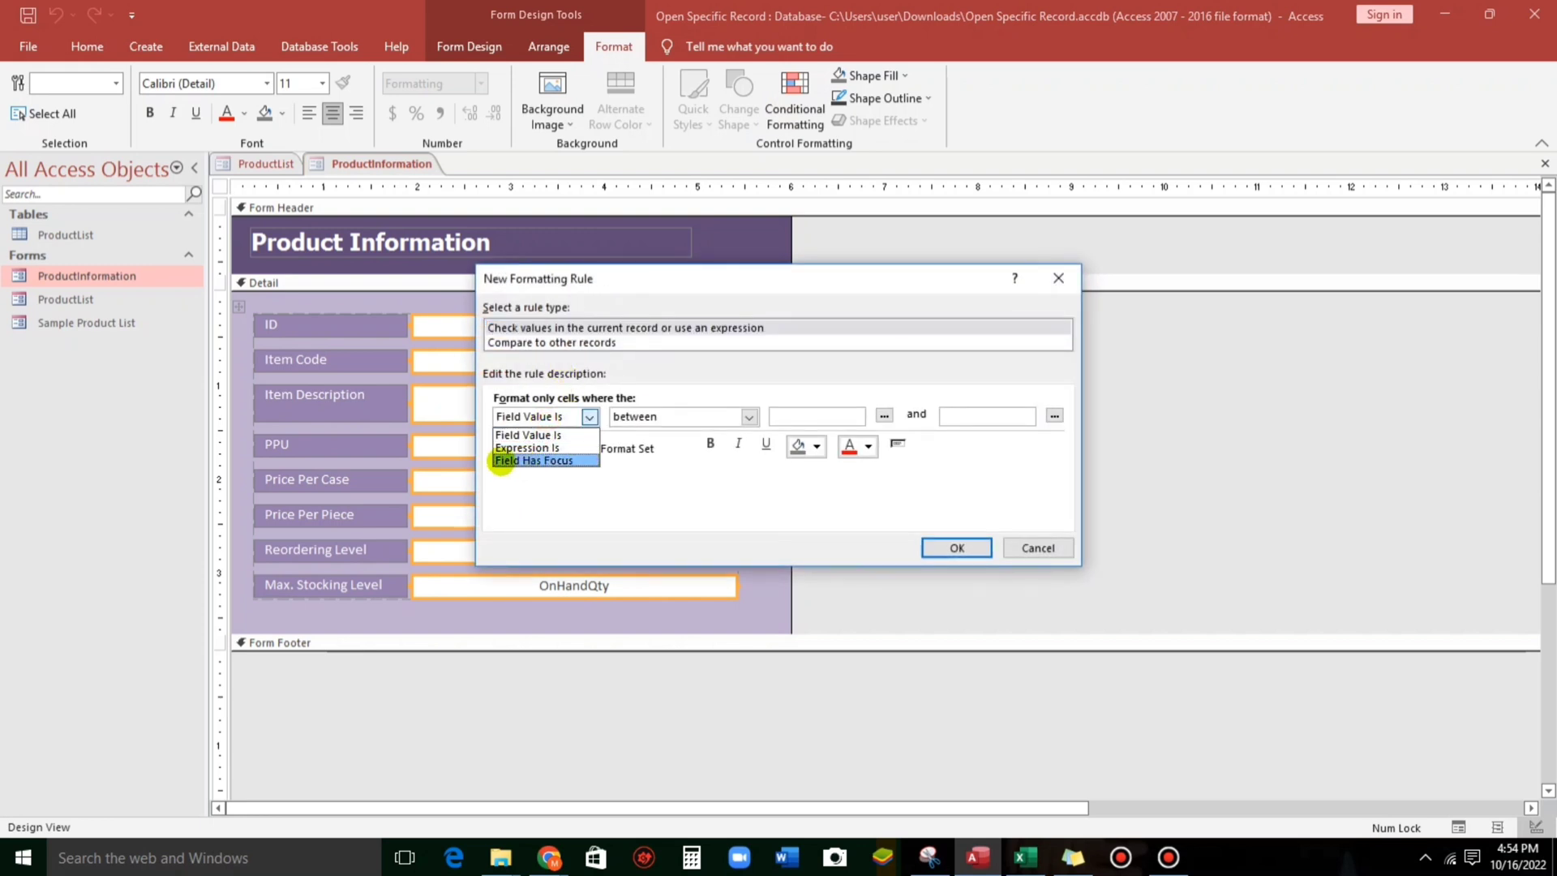
pyautogui.click(519, 461)
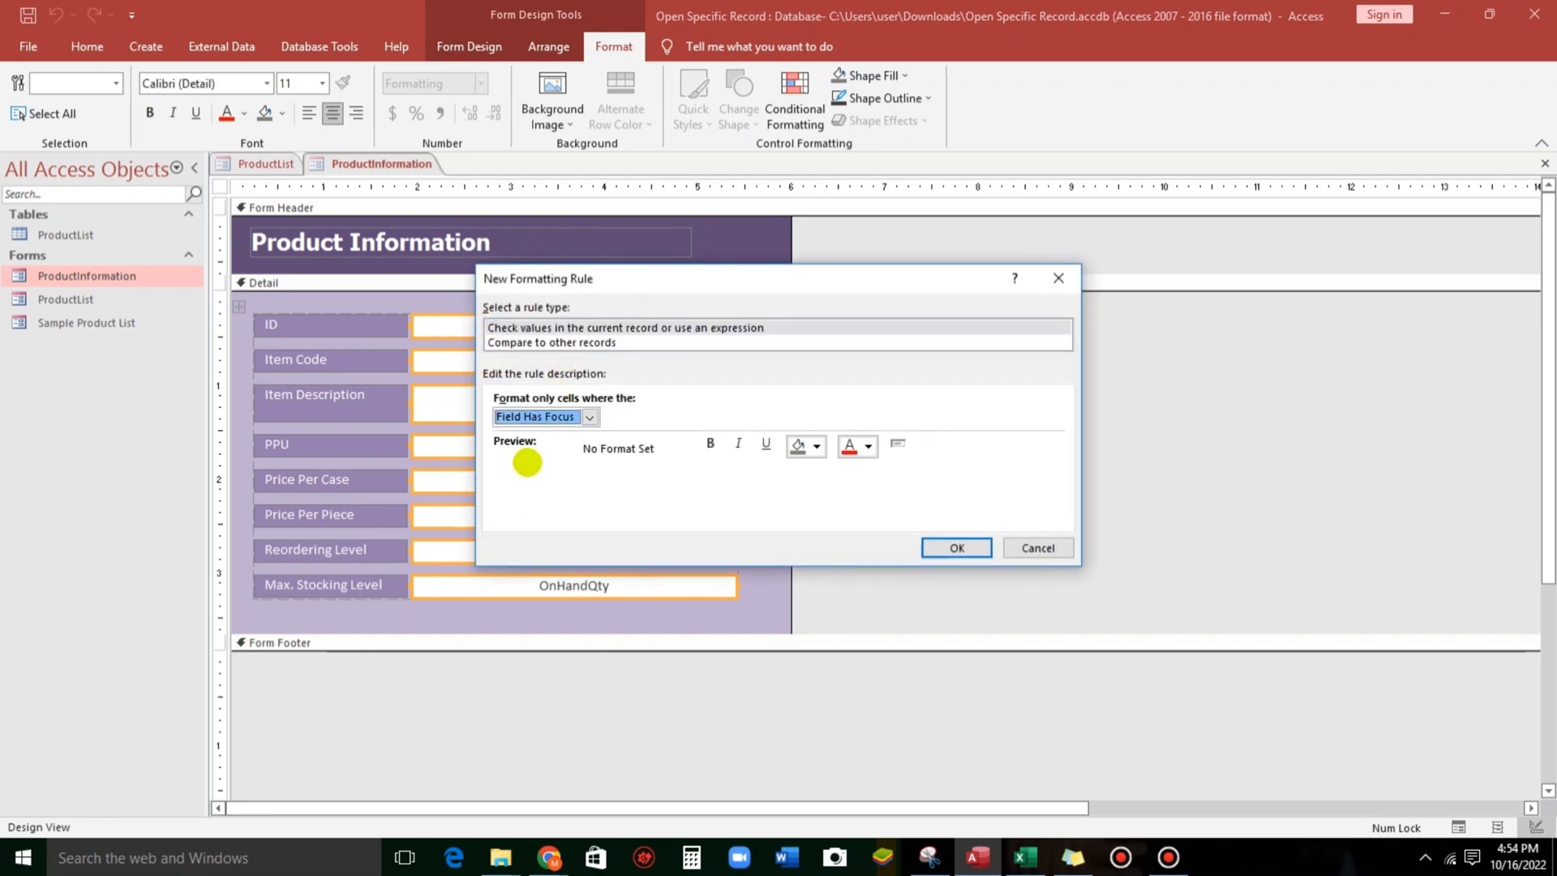
# - Give the focus rule a light blue fill and italic text, then apply it
pyautogui.click(814, 445)
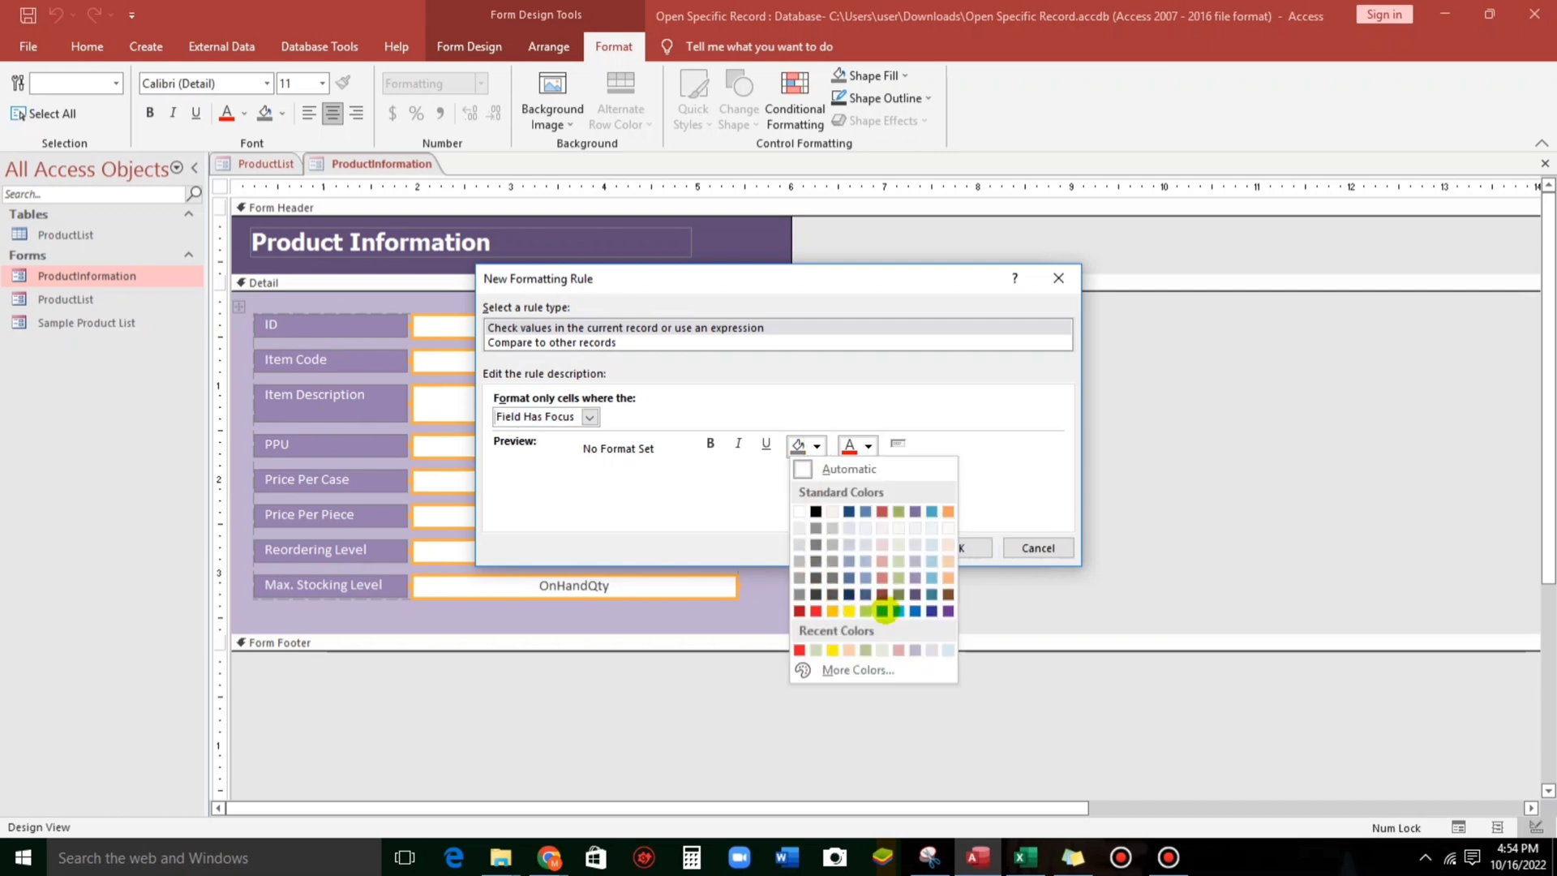
pyautogui.click(929, 577)
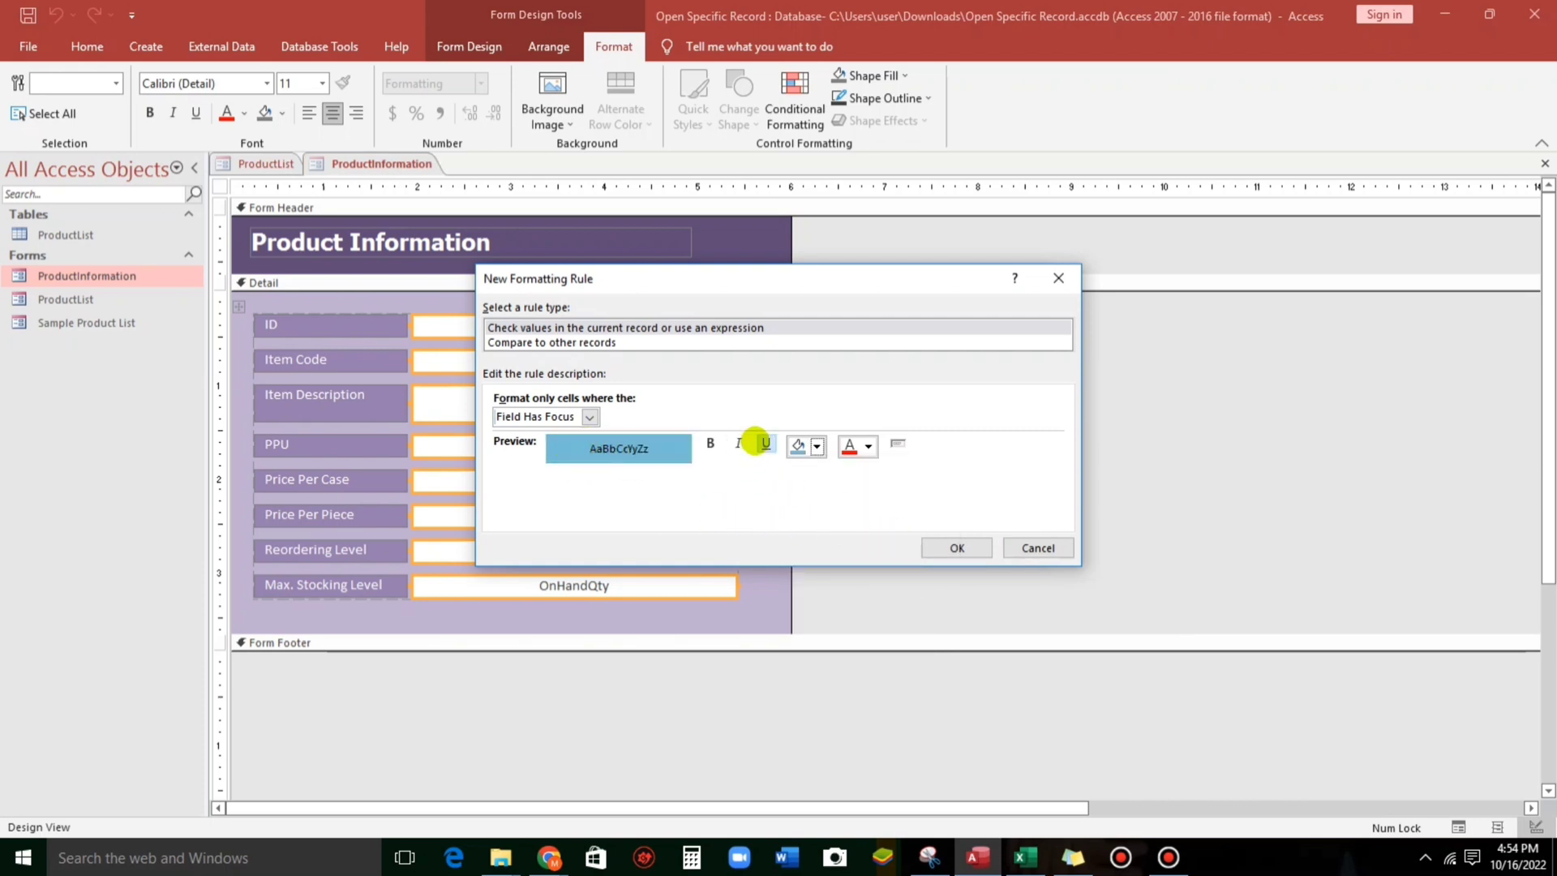
pyautogui.click(739, 443)
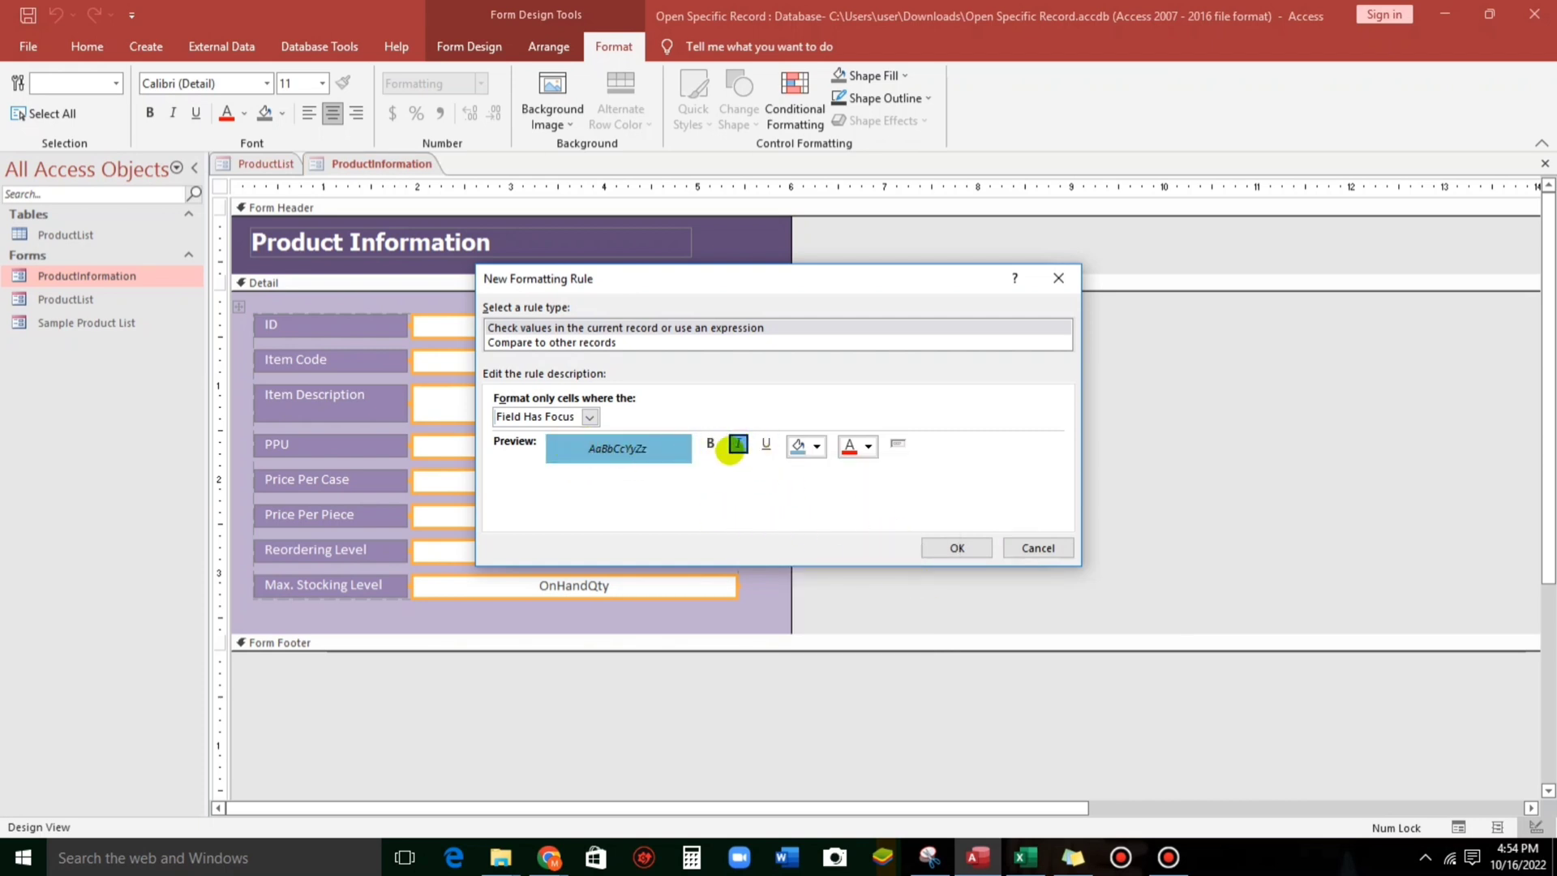
pyautogui.click(954, 546)
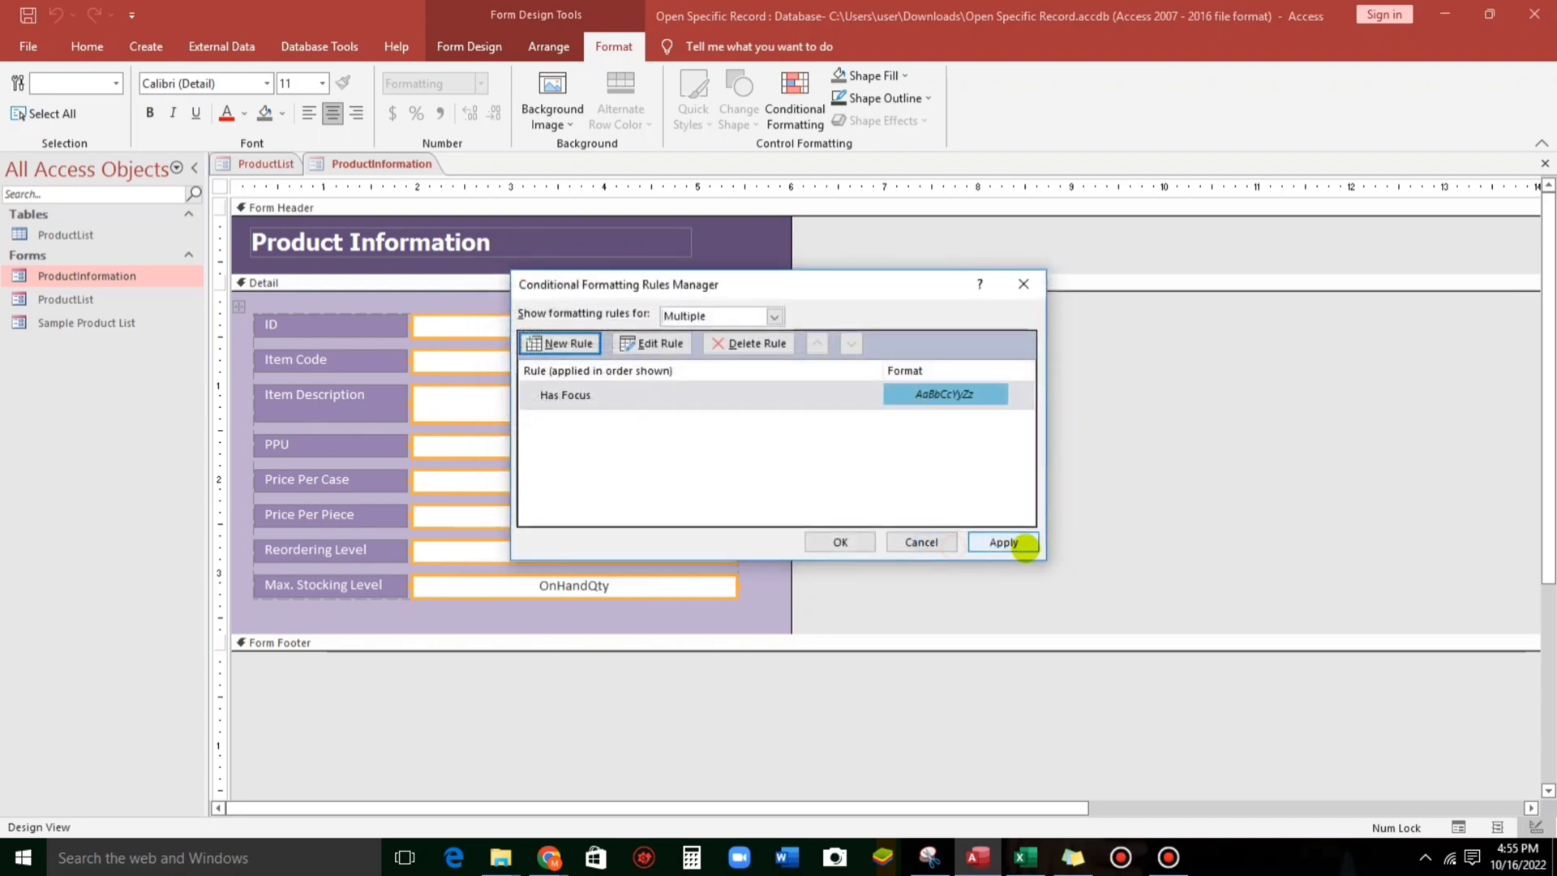
pyautogui.click(1023, 543)
pyautogui.click(884, 541)
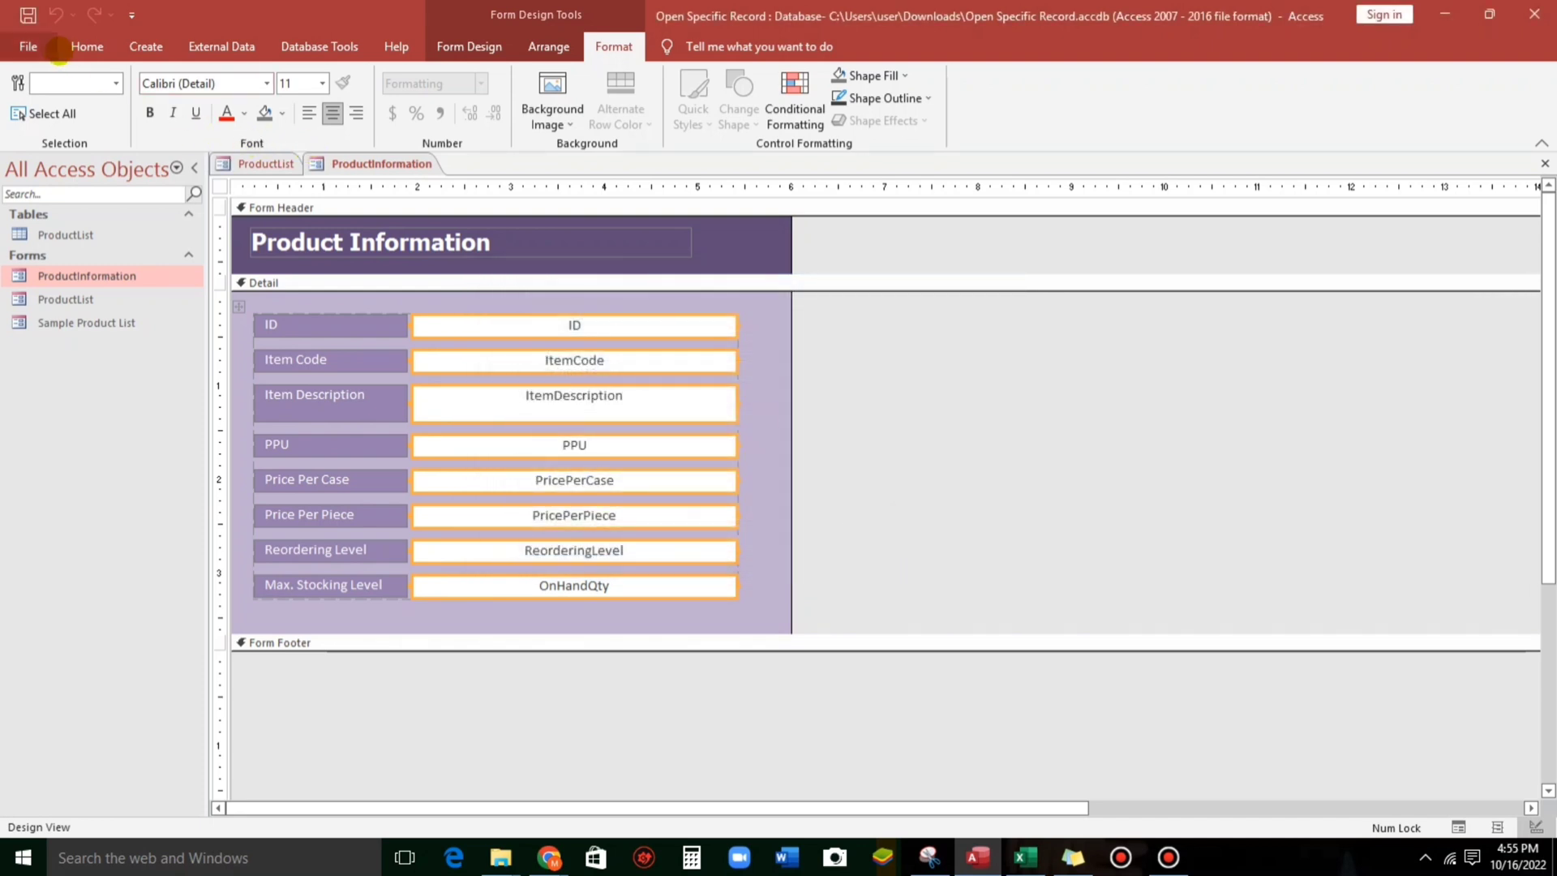
# - In Form View, click and Tab through Product Information fields to check the blue italic focus highlight
pyautogui.click(85, 47)
pyautogui.click(27, 81)
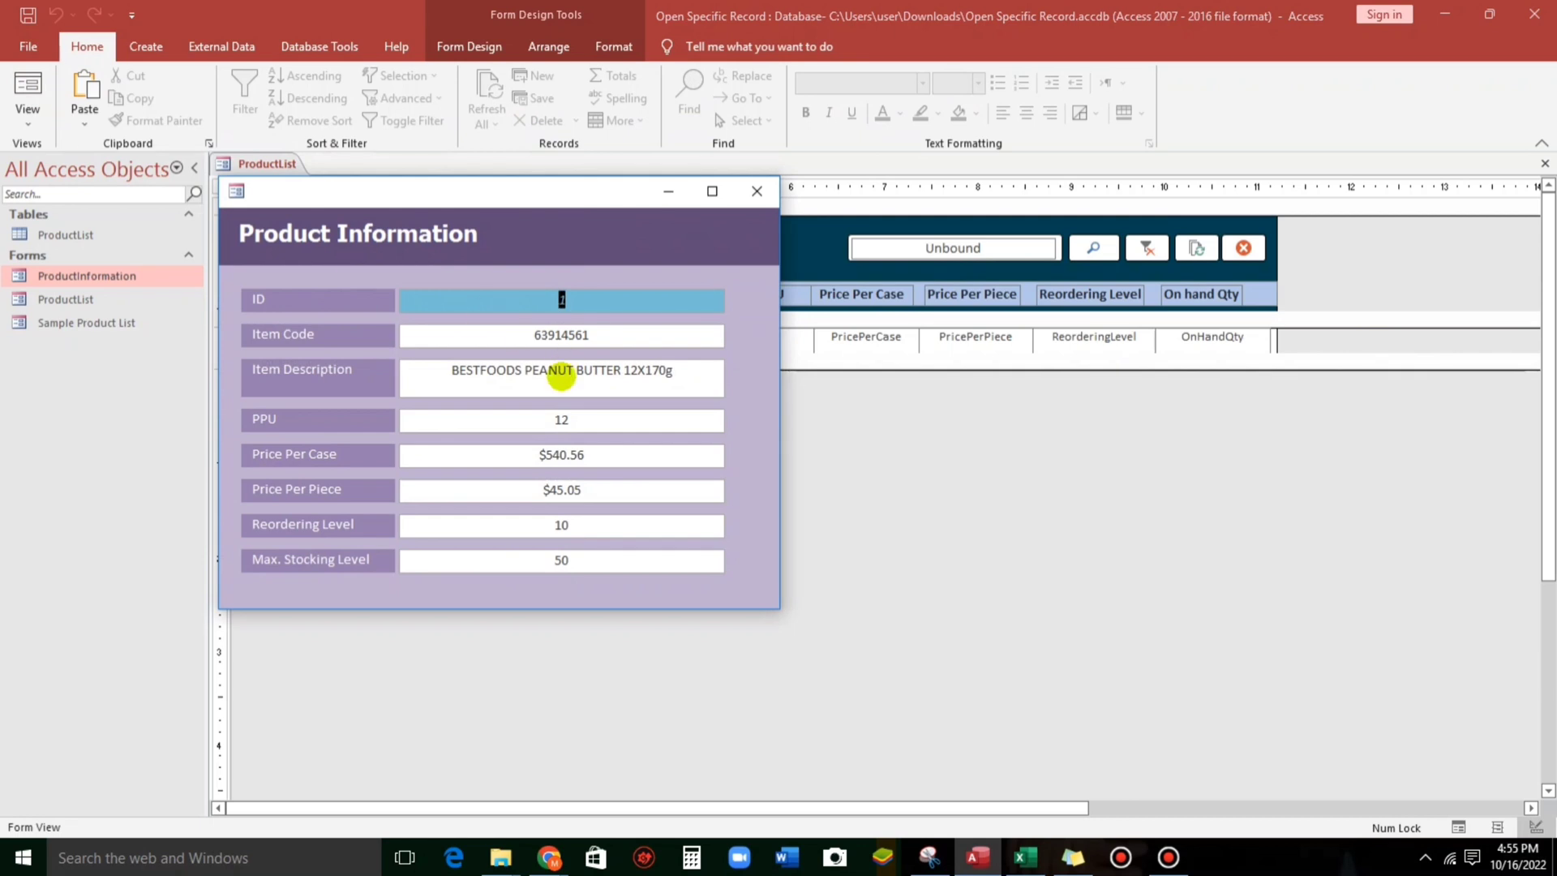
pyautogui.click(561, 373)
pyautogui.click(559, 419)
pyautogui.click(562, 454)
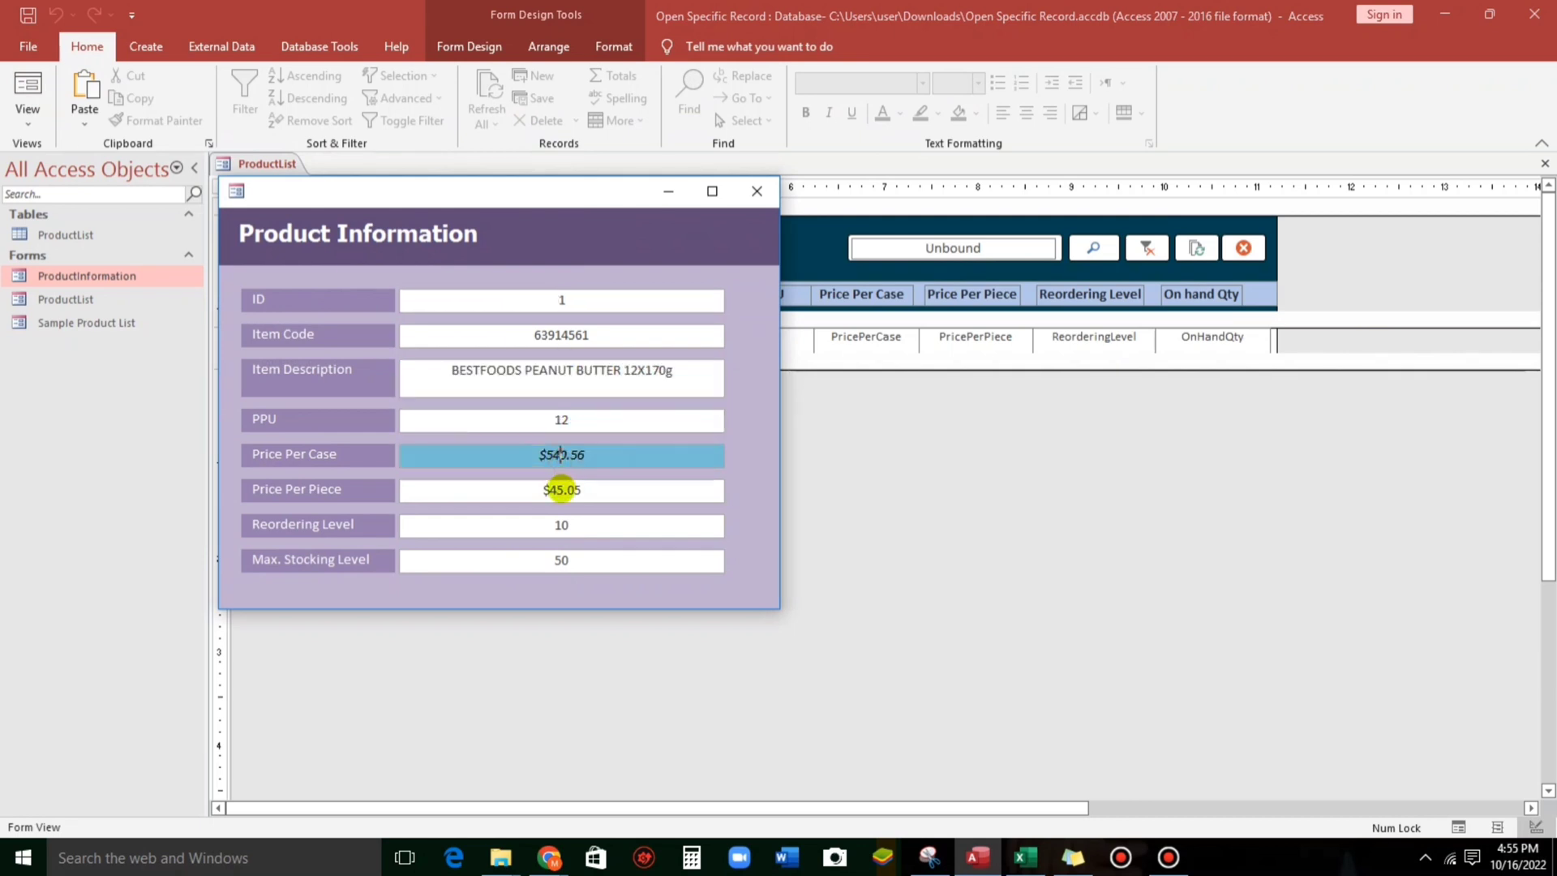
pyautogui.click(563, 489)
pyautogui.click(535, 335)
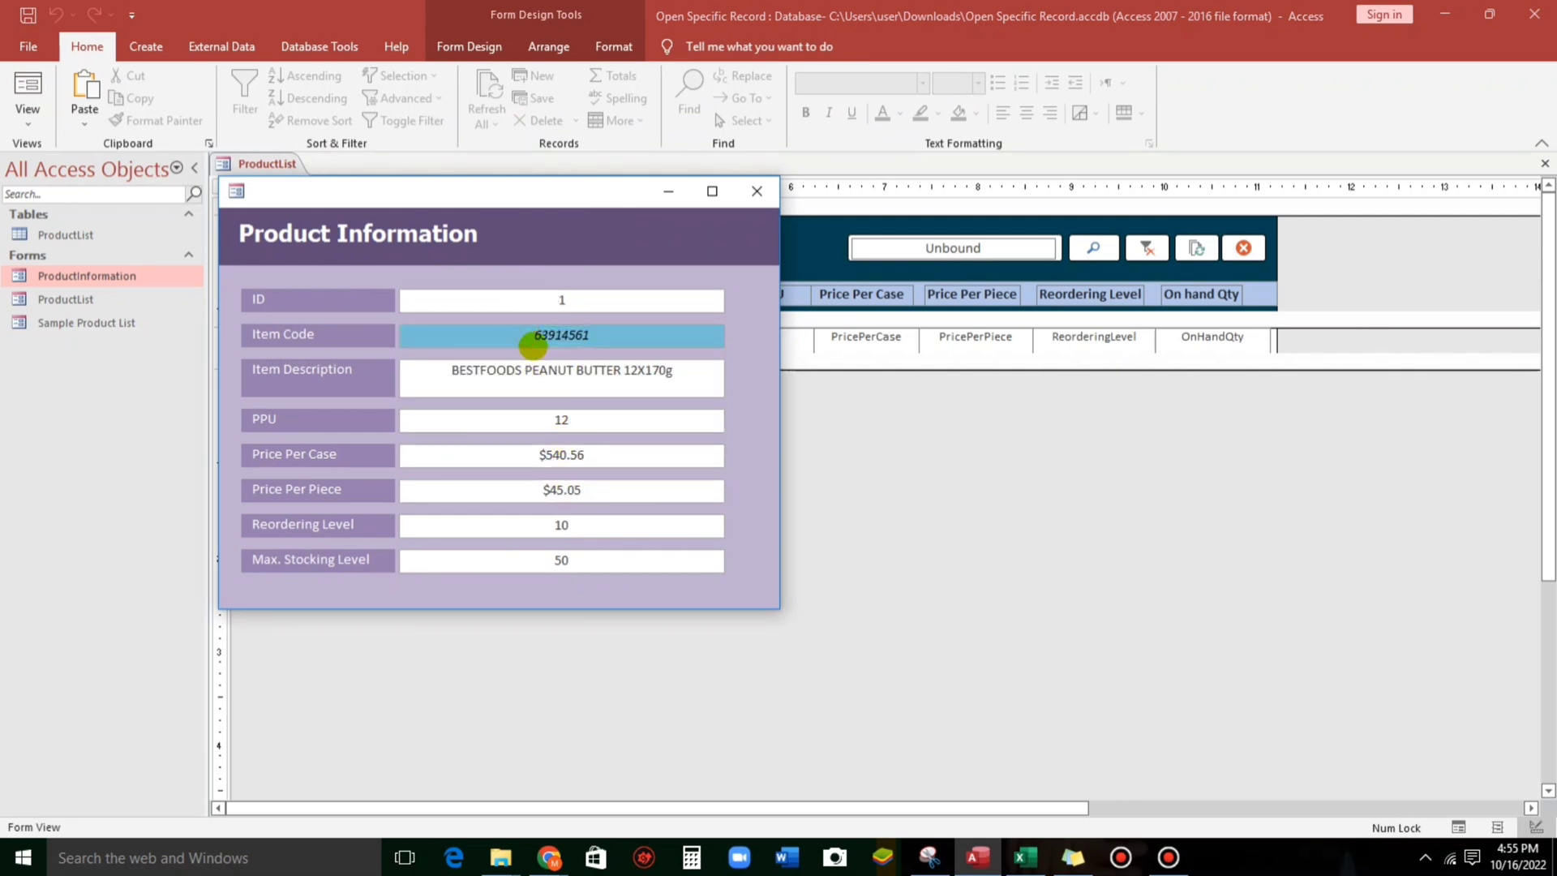
pyautogui.press('Tab')
pyautogui.press('Tab')
pyautogui.press('Tab')
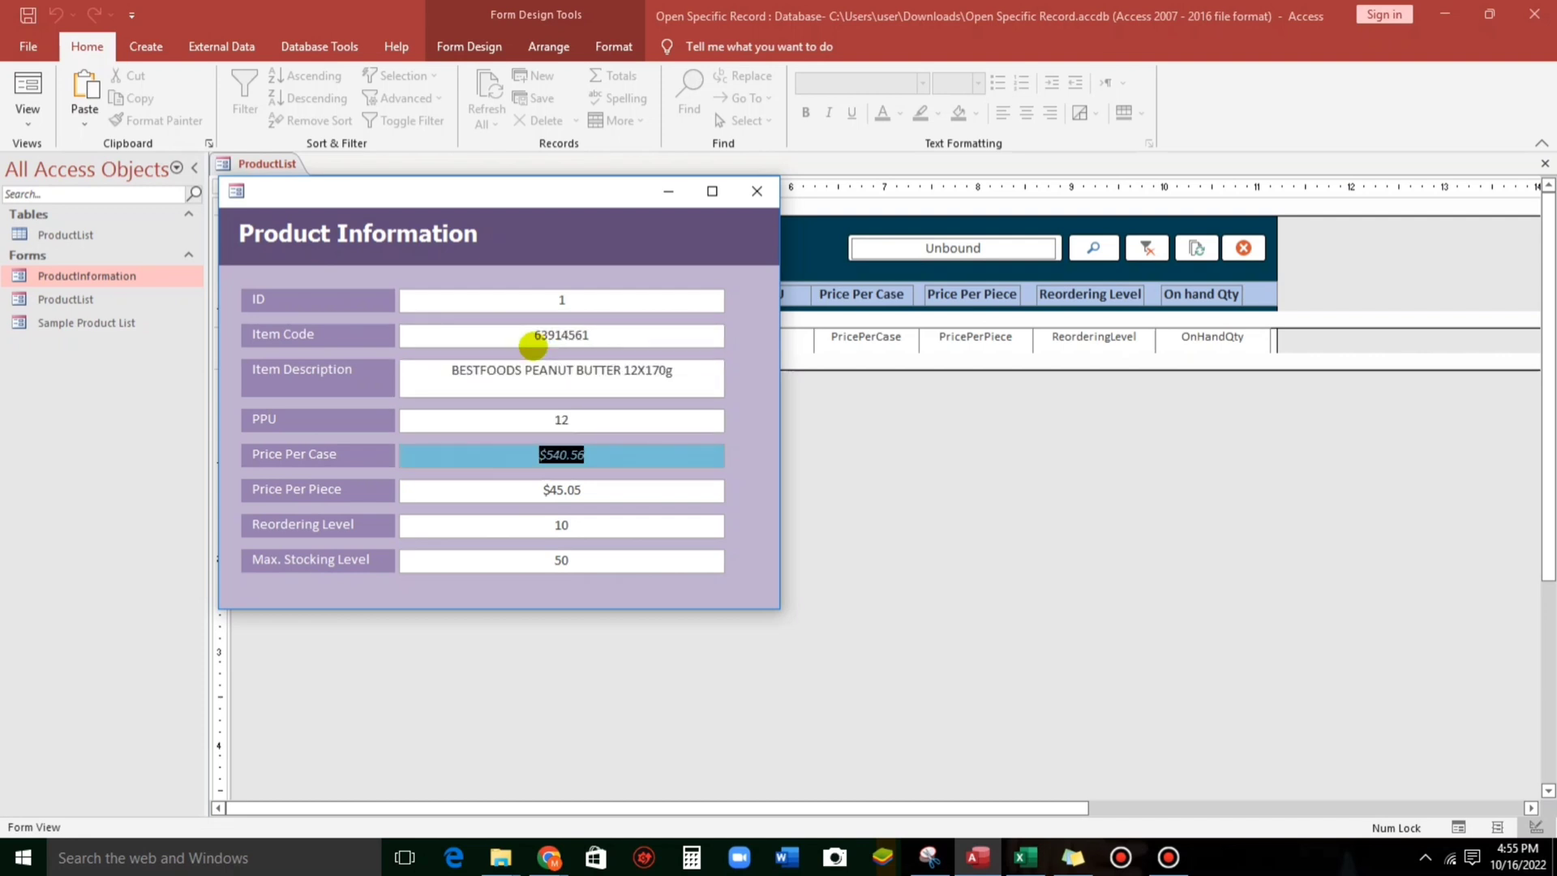
pyautogui.click(558, 489)
pyautogui.moveTo(546, 195); pyautogui.dragTo(889, 287)
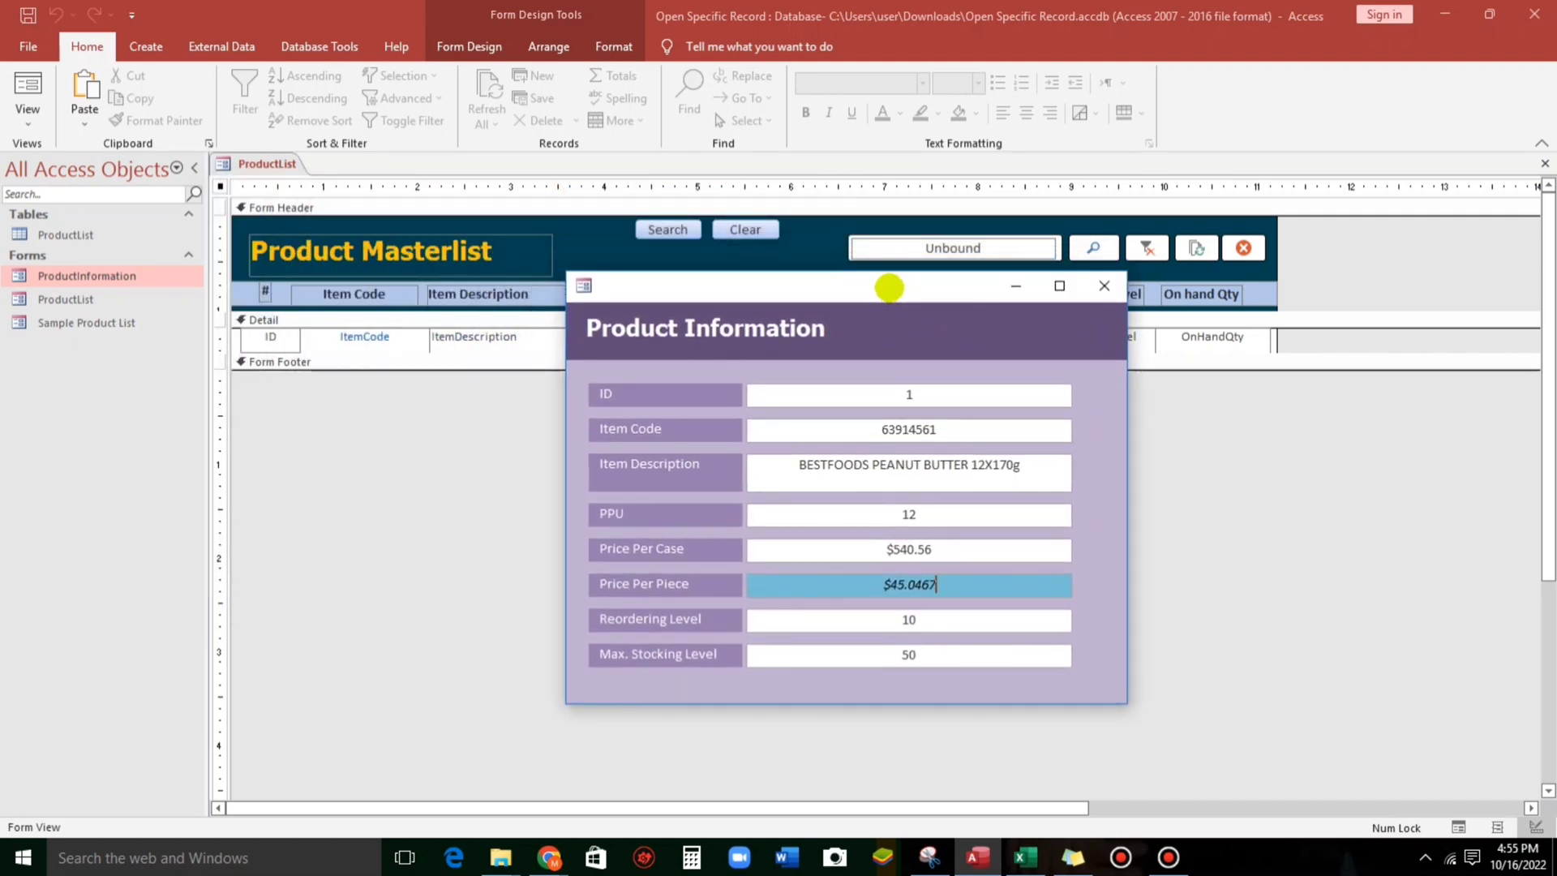